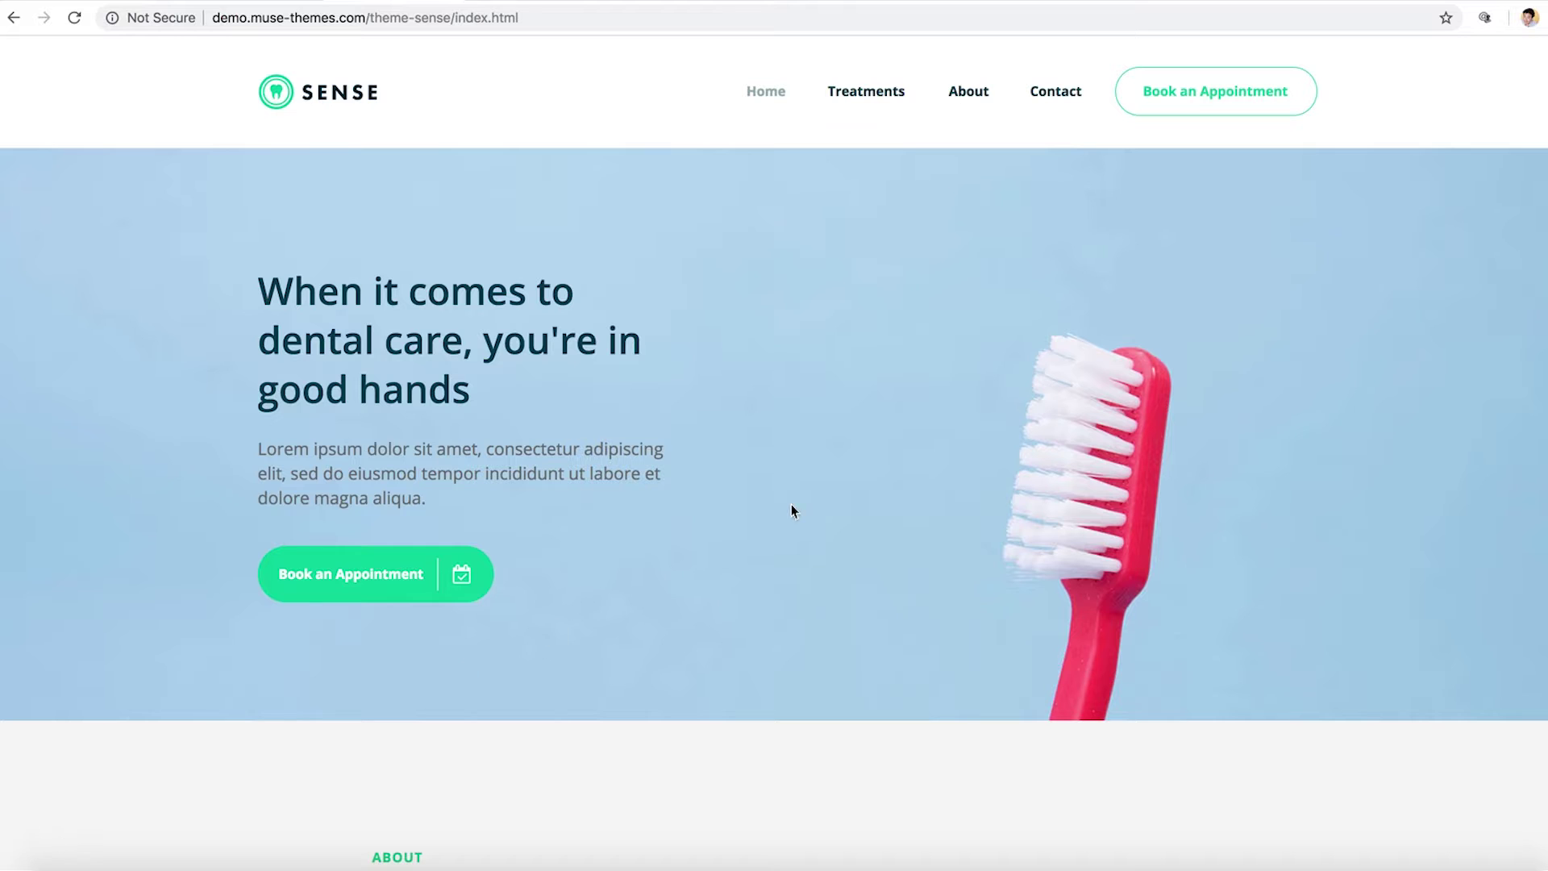
# Examine the Sense demo home page from its hero section through About and Treatments to the footer.
pyautogui.scroll(-2, 885, 468)
pyautogui.scroll(2, 885, 468)
pyautogui.scroll(-3, 885, 473)
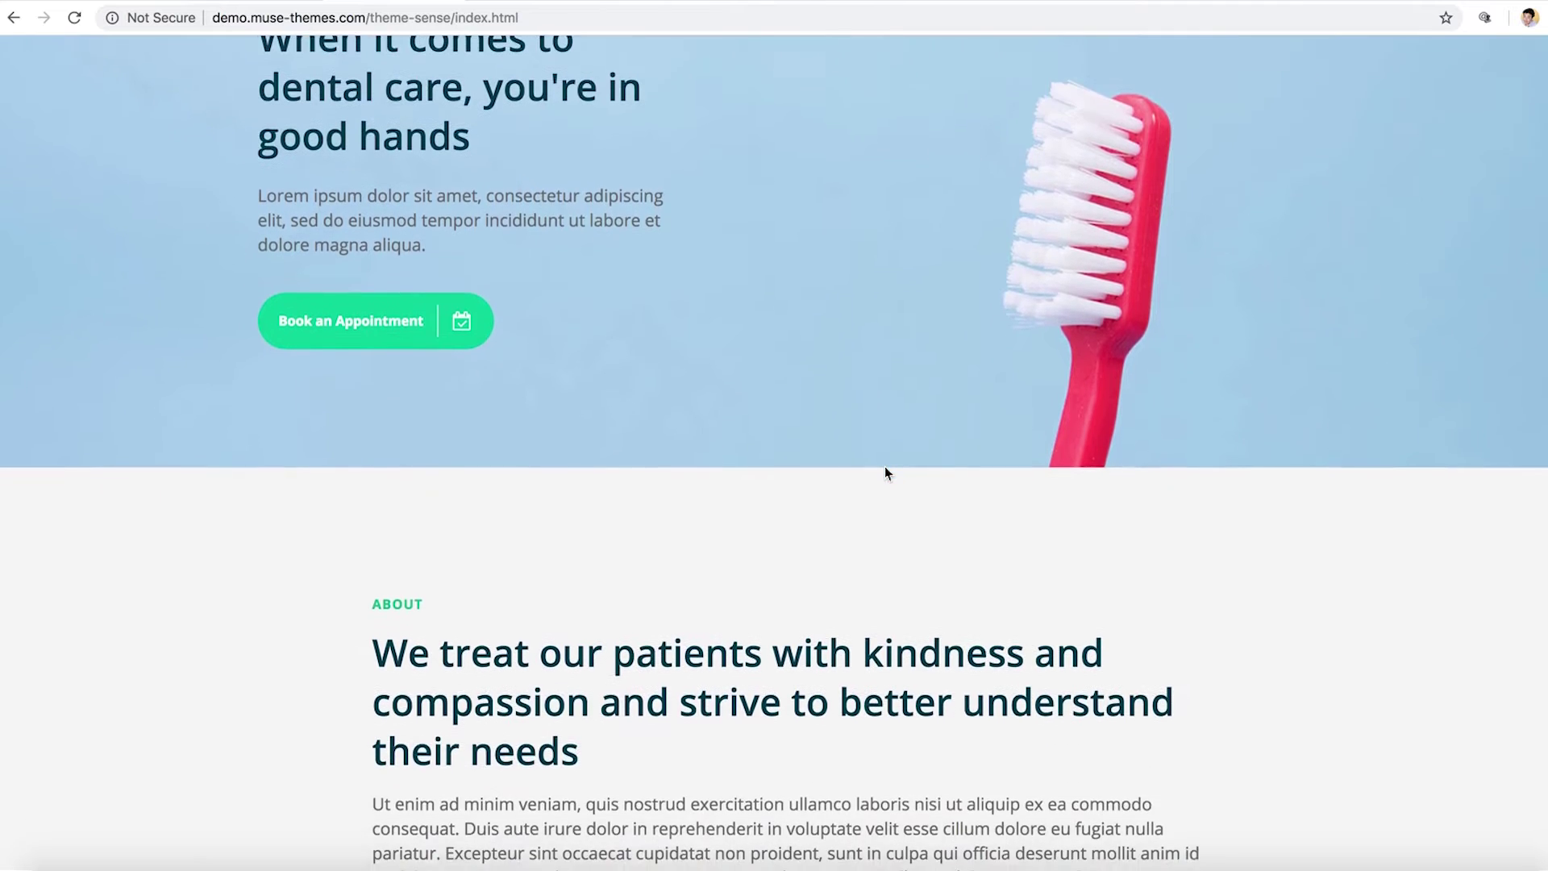
pyautogui.scroll(-5, 884, 473)
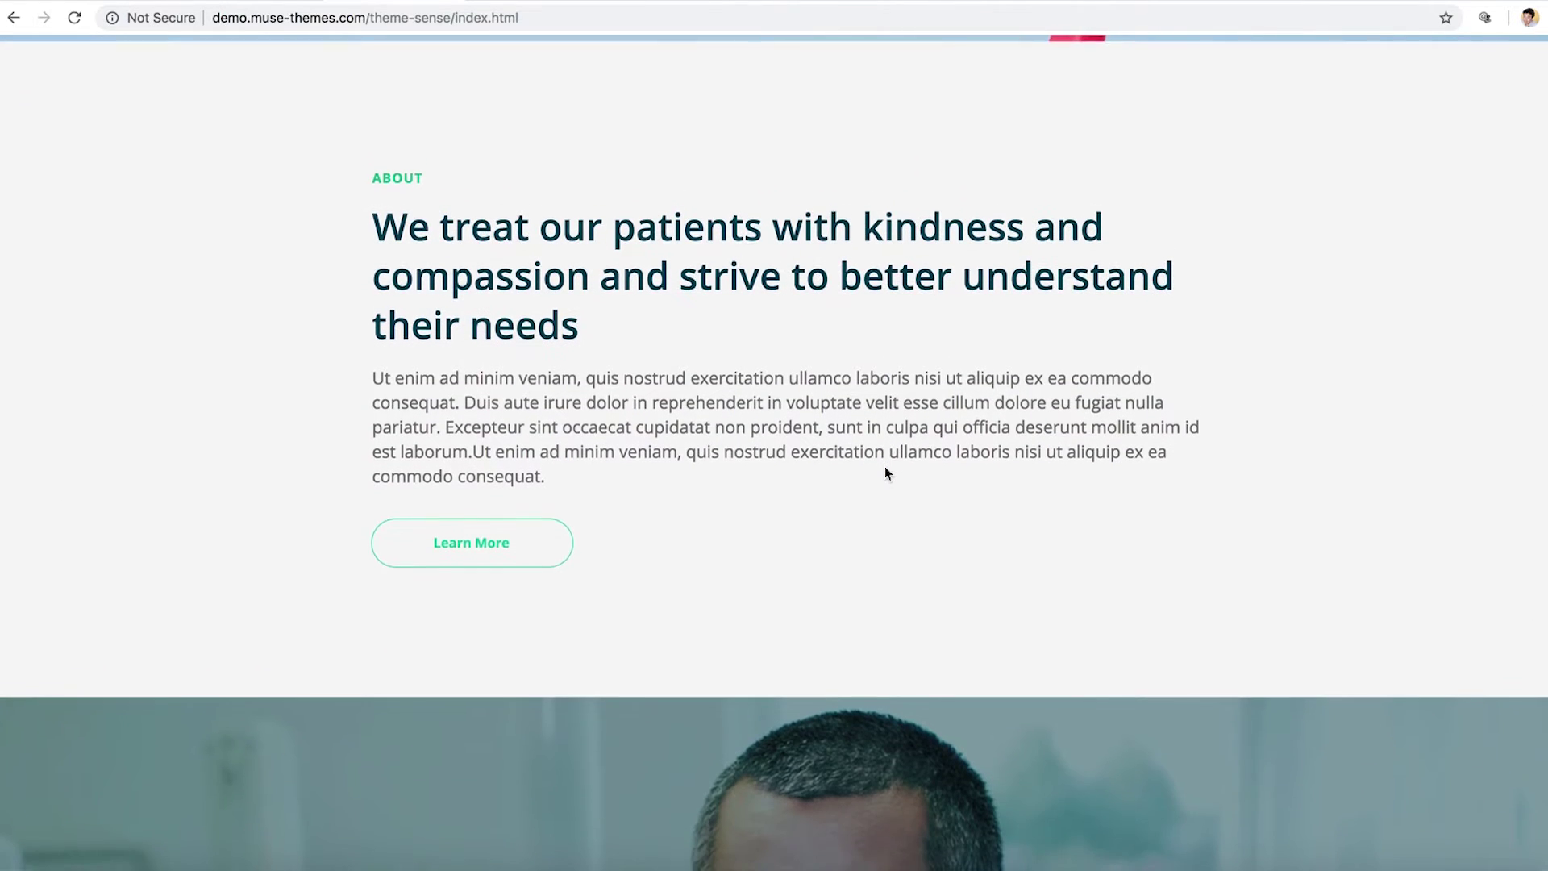
pyautogui.scroll(-4, 886, 473)
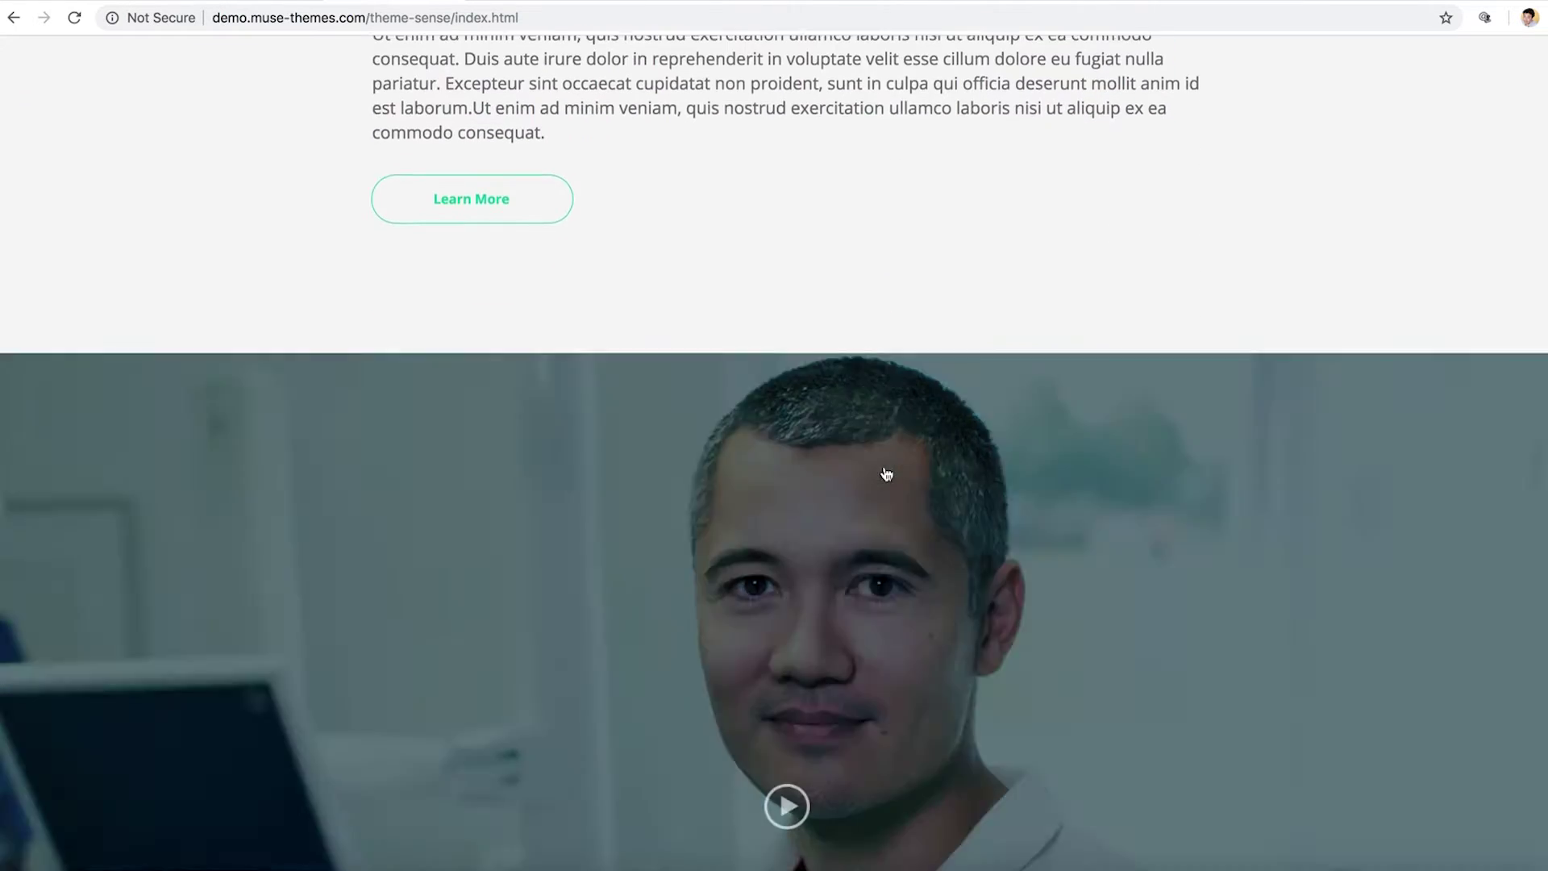
pyautogui.scroll(-11, 886, 474)
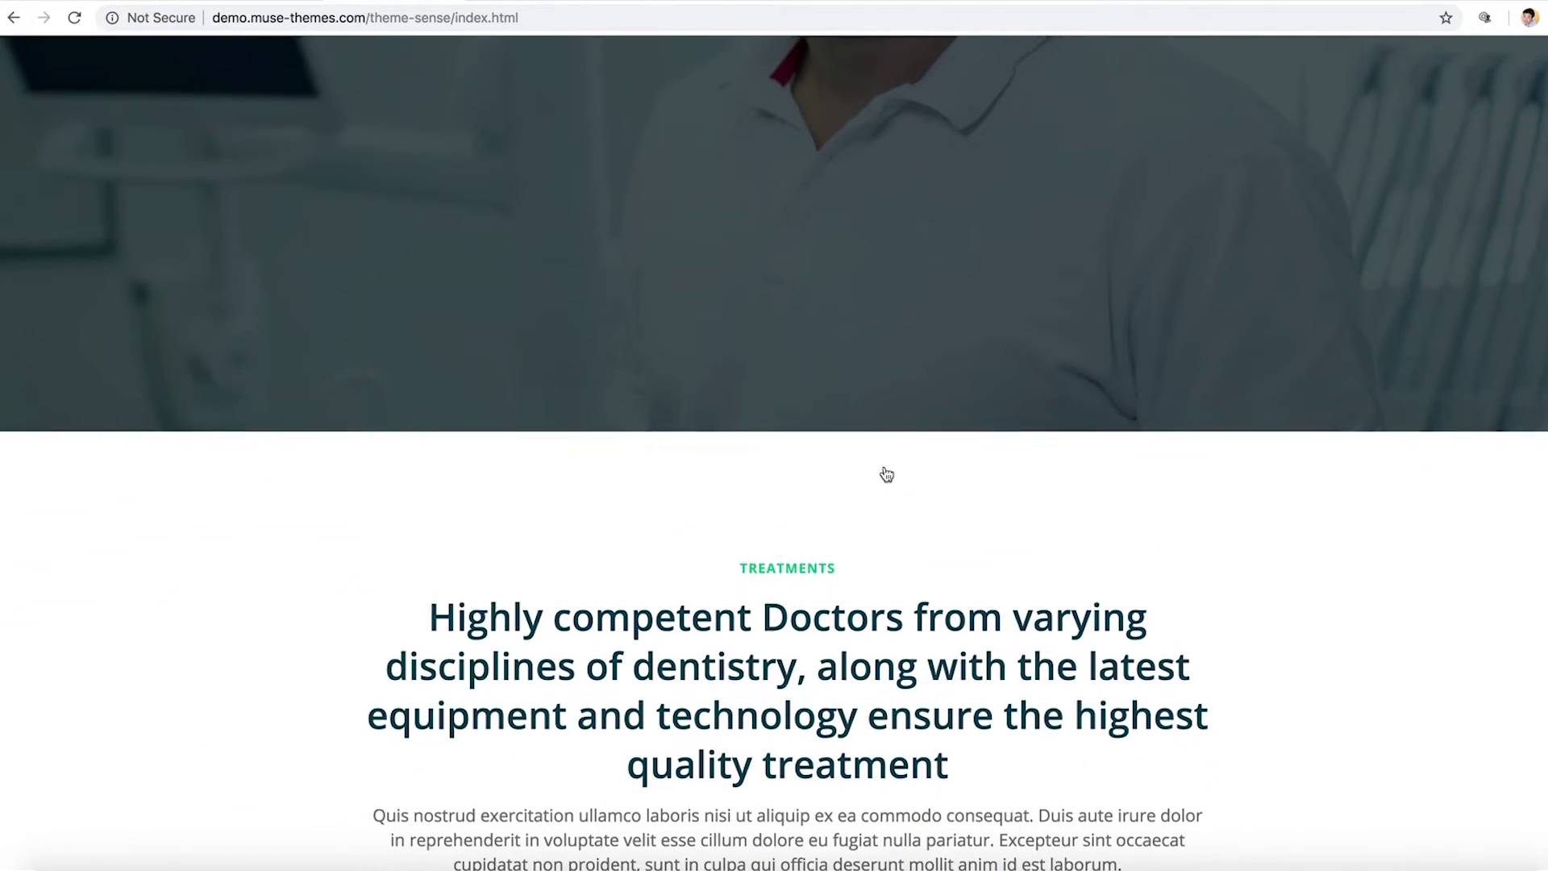
pyautogui.scroll(-4, 884, 466)
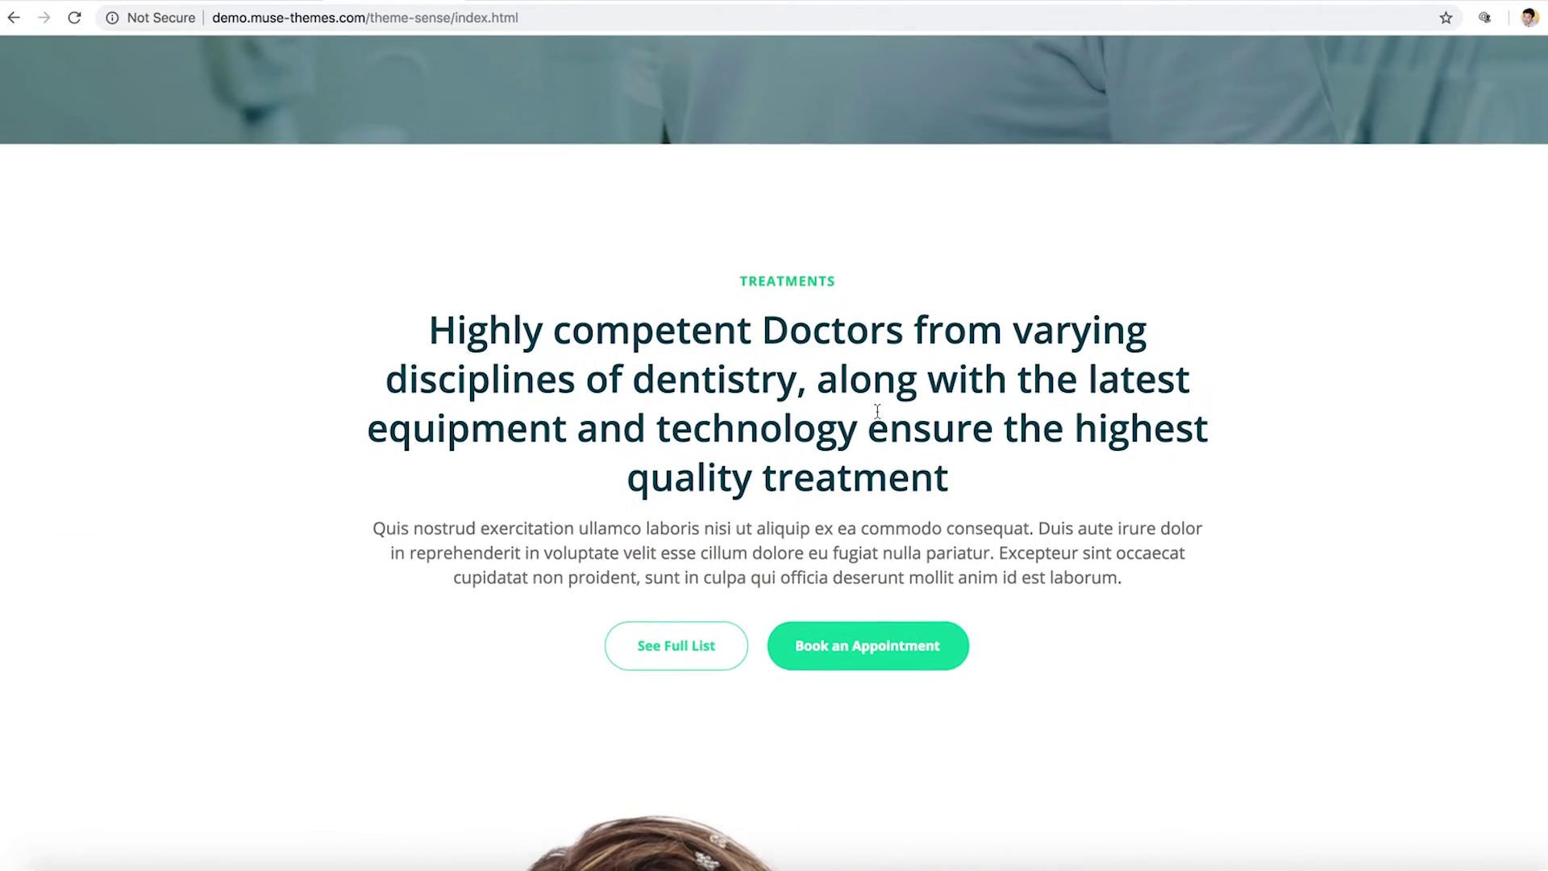
pyautogui.scroll(-8, 877, 411)
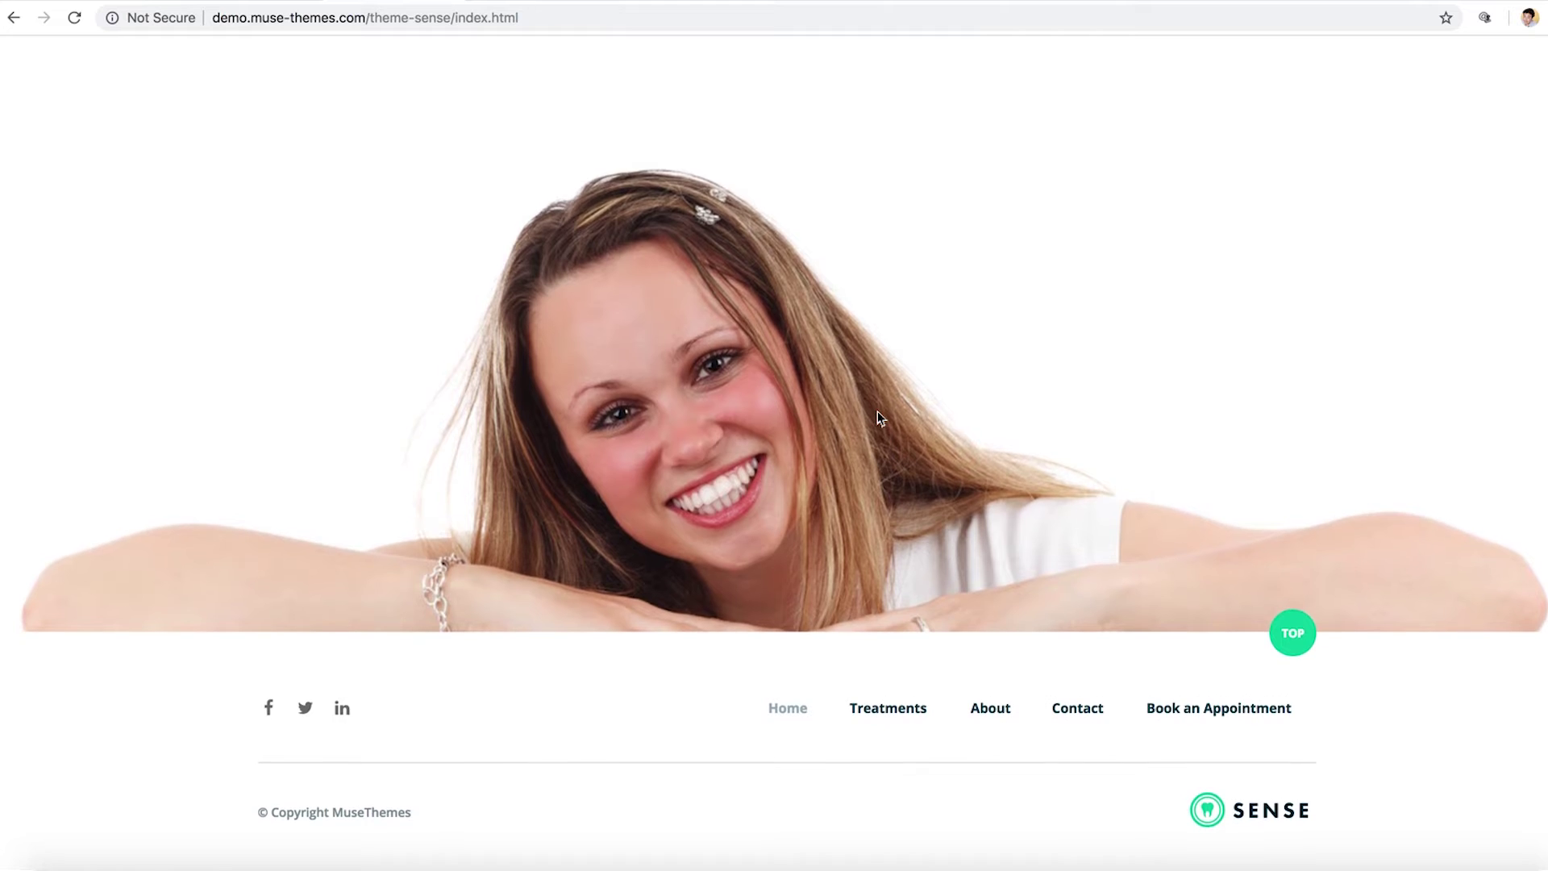
pyautogui.scroll(12, 772, 426)
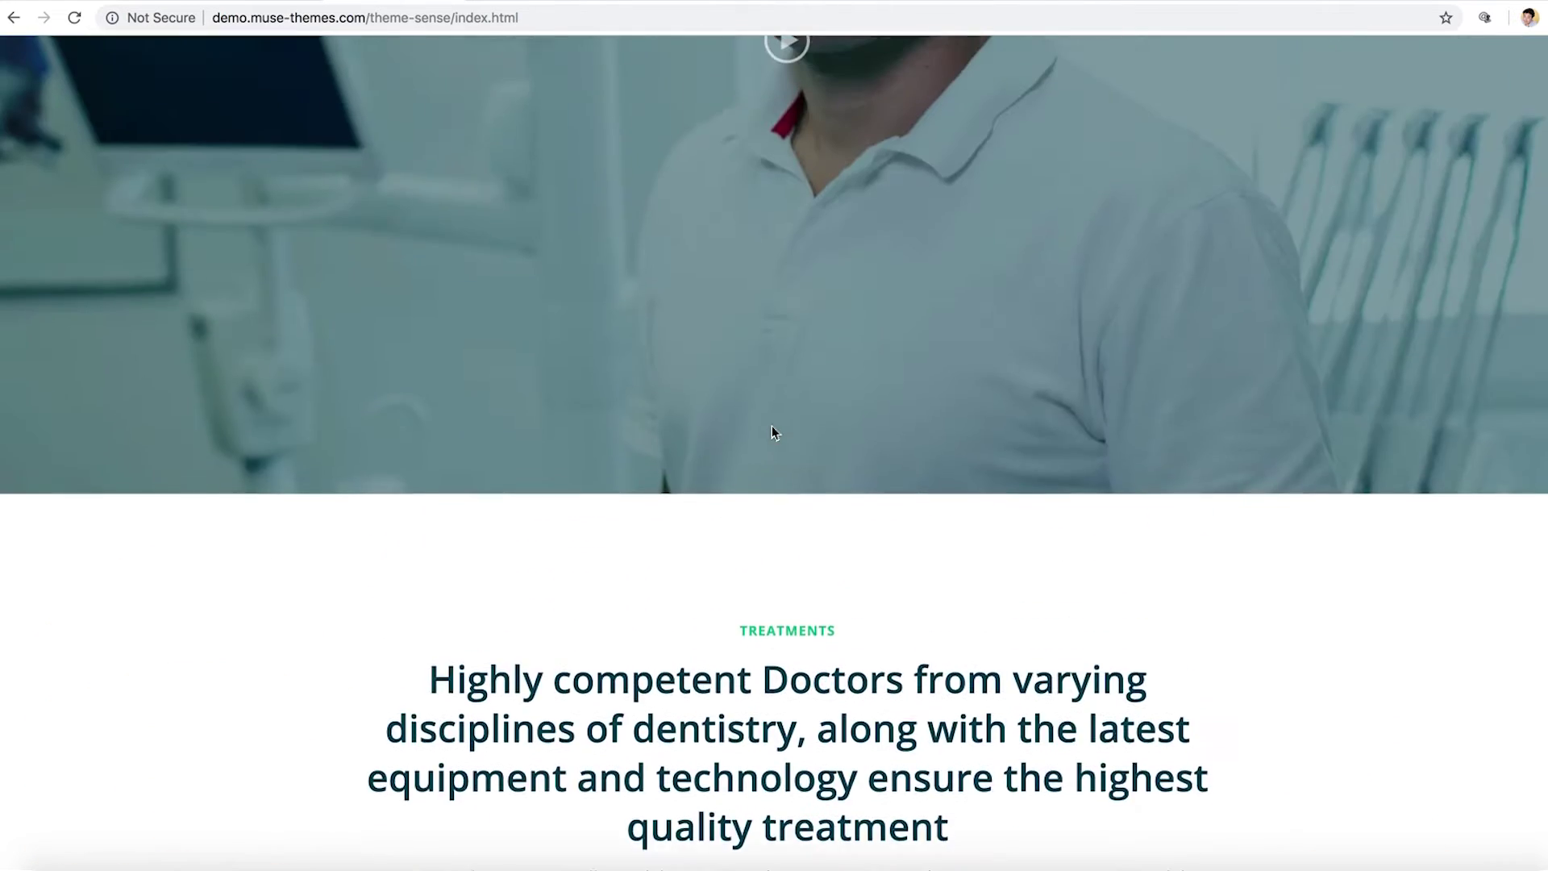
pyautogui.scroll(18, 771, 425)
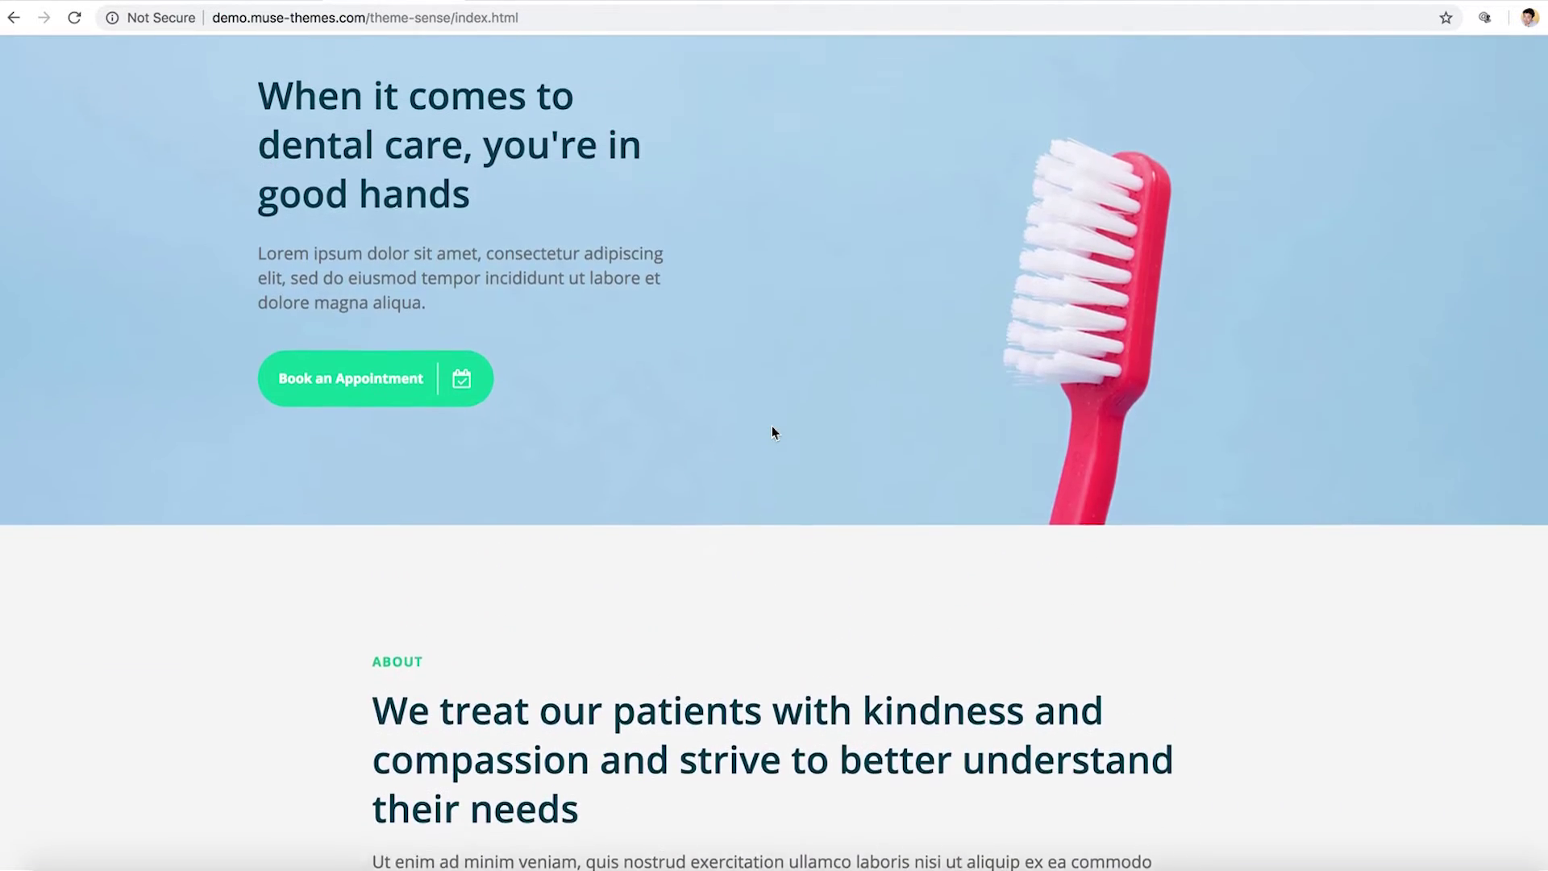
pyautogui.scroll(3, 771, 426)
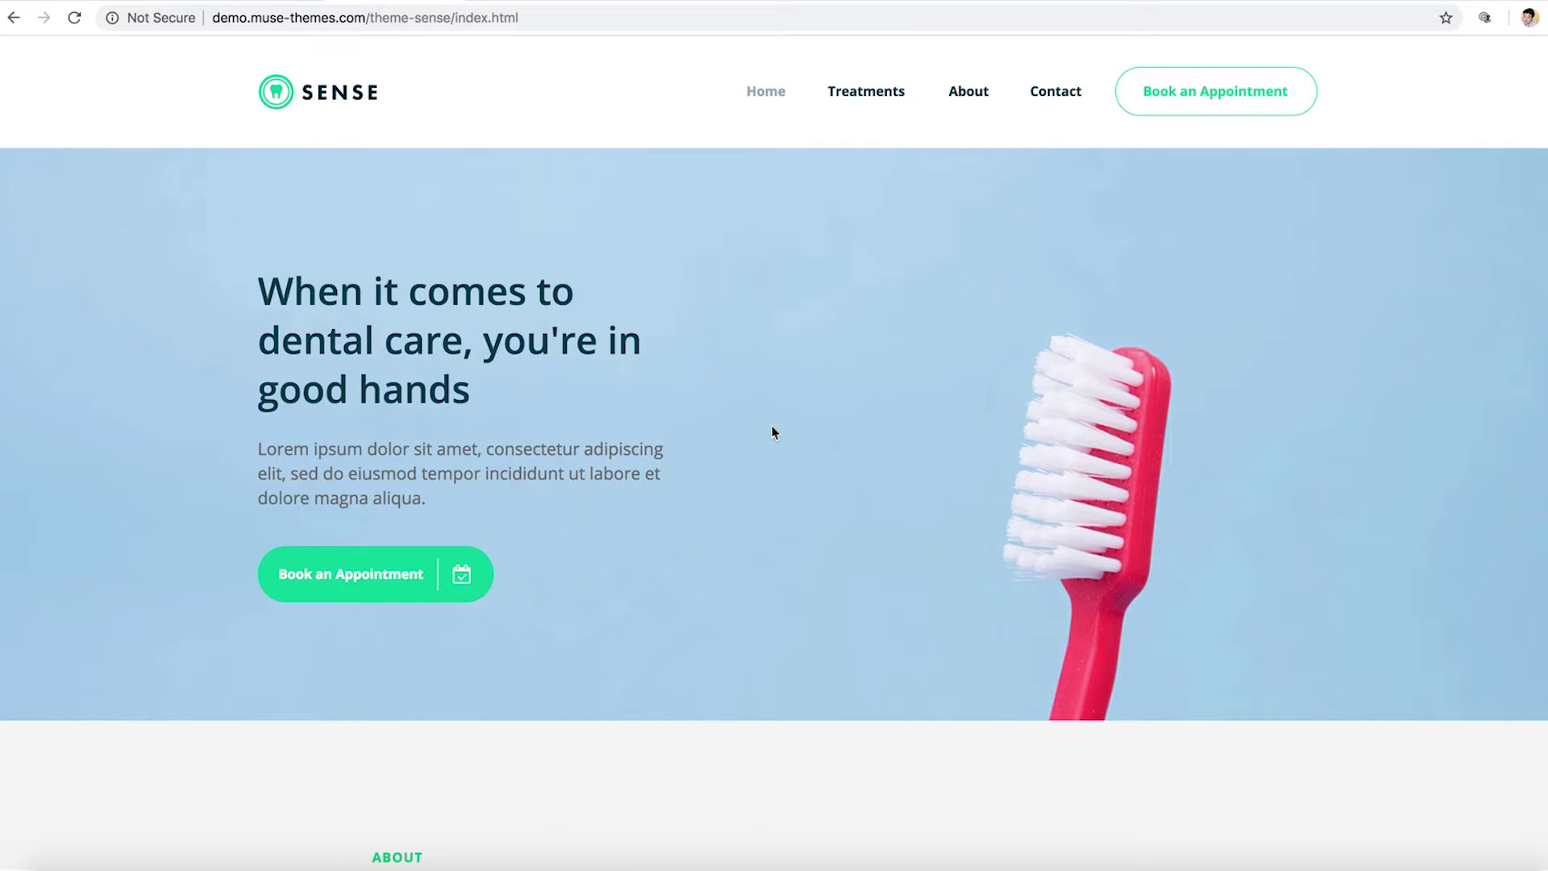
# Open the video below the home page's About section in its lightbox and close it again.
pyautogui.scroll(-8, 292, 653)
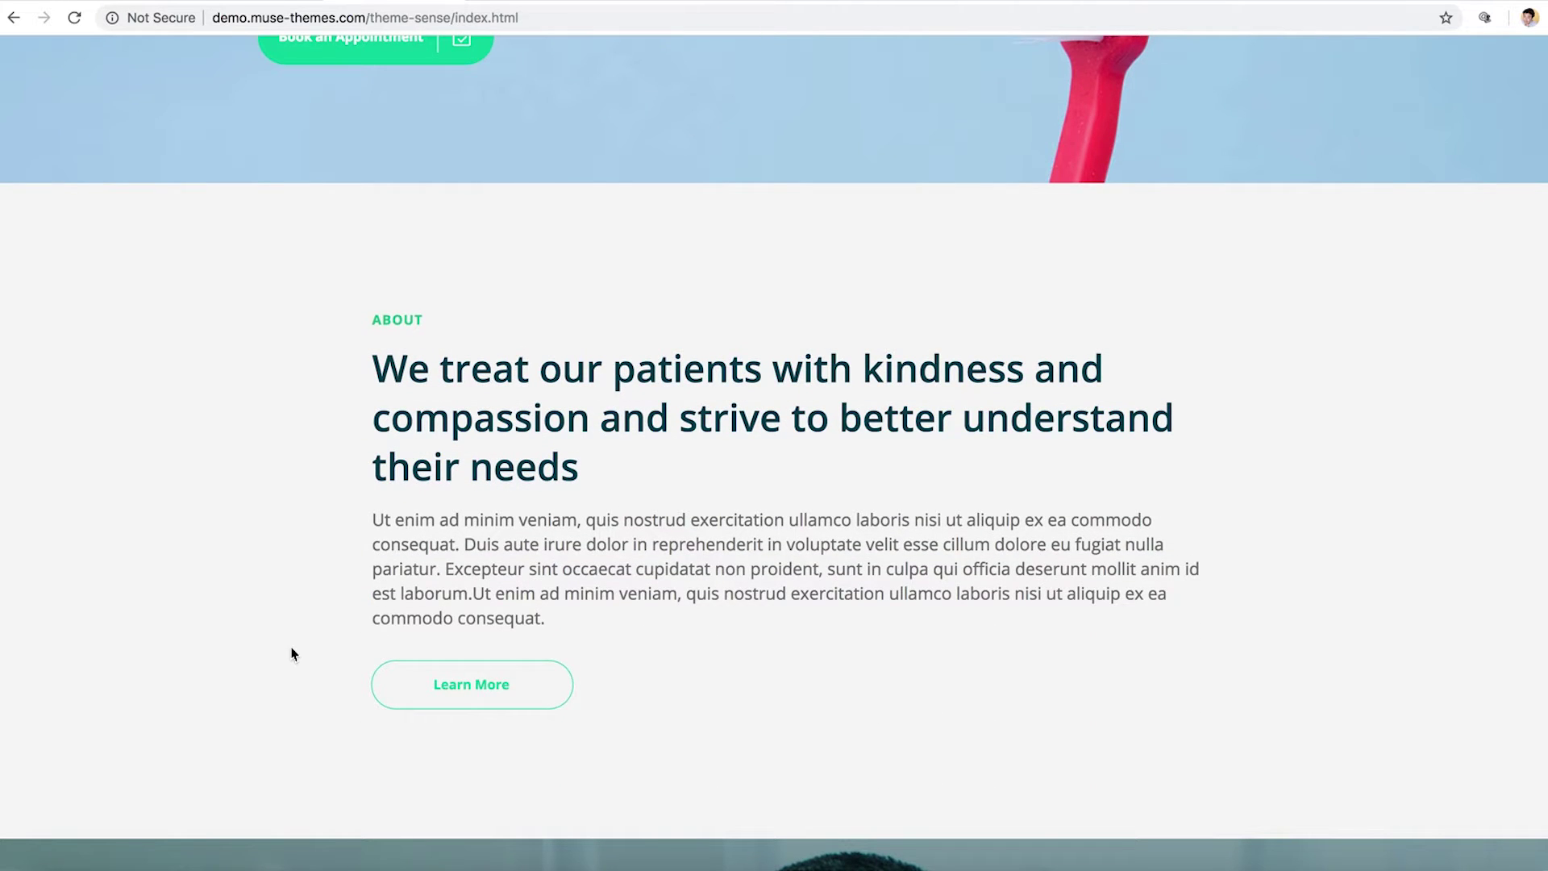
pyautogui.scroll(-10, 293, 654)
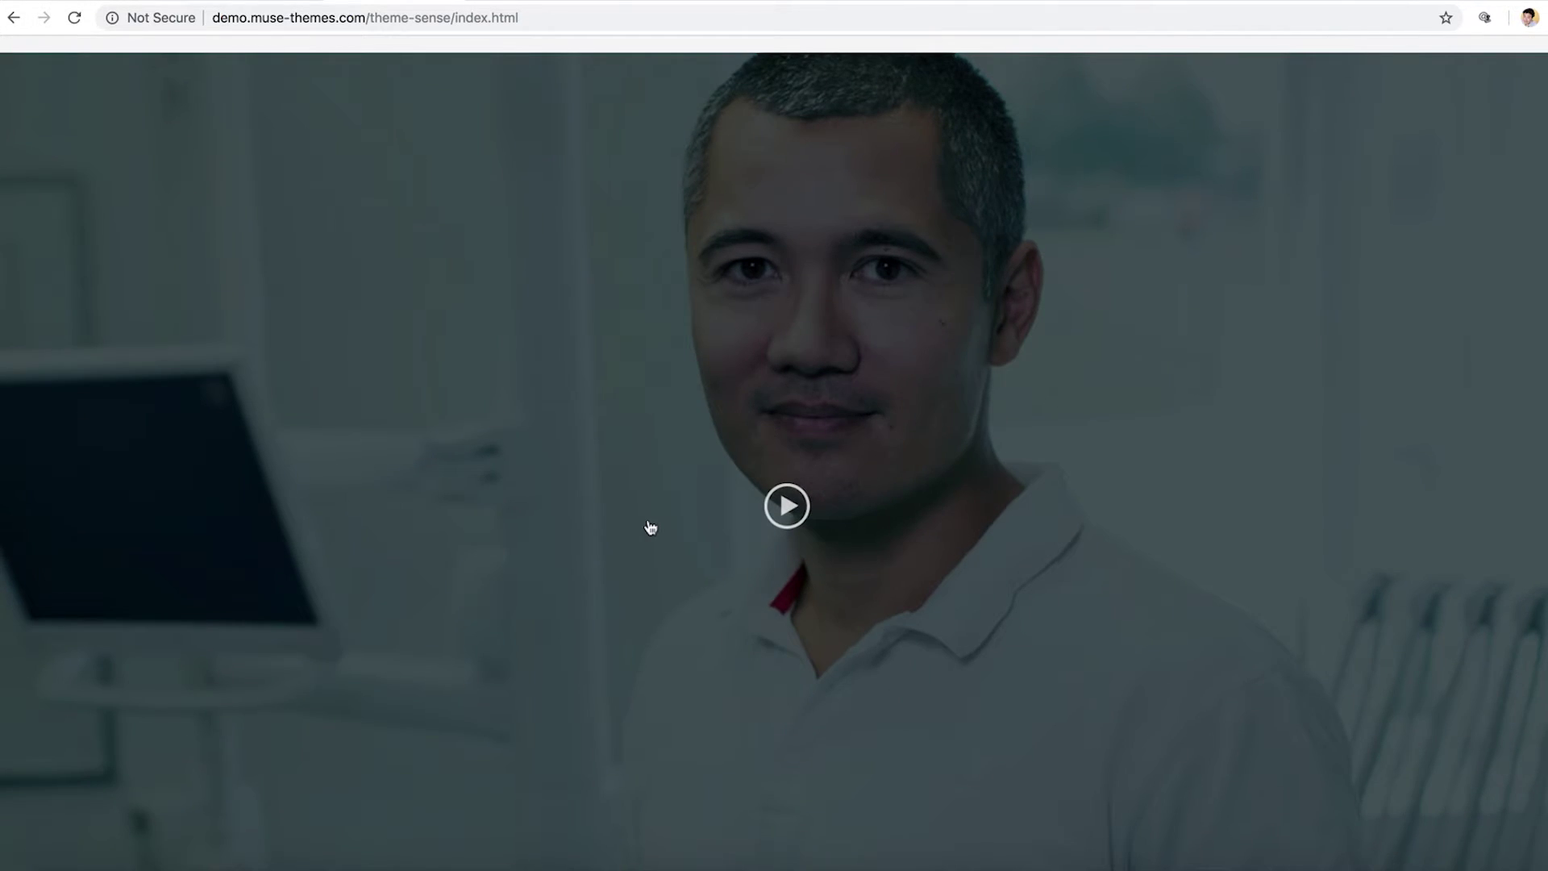
pyautogui.click(785, 506)
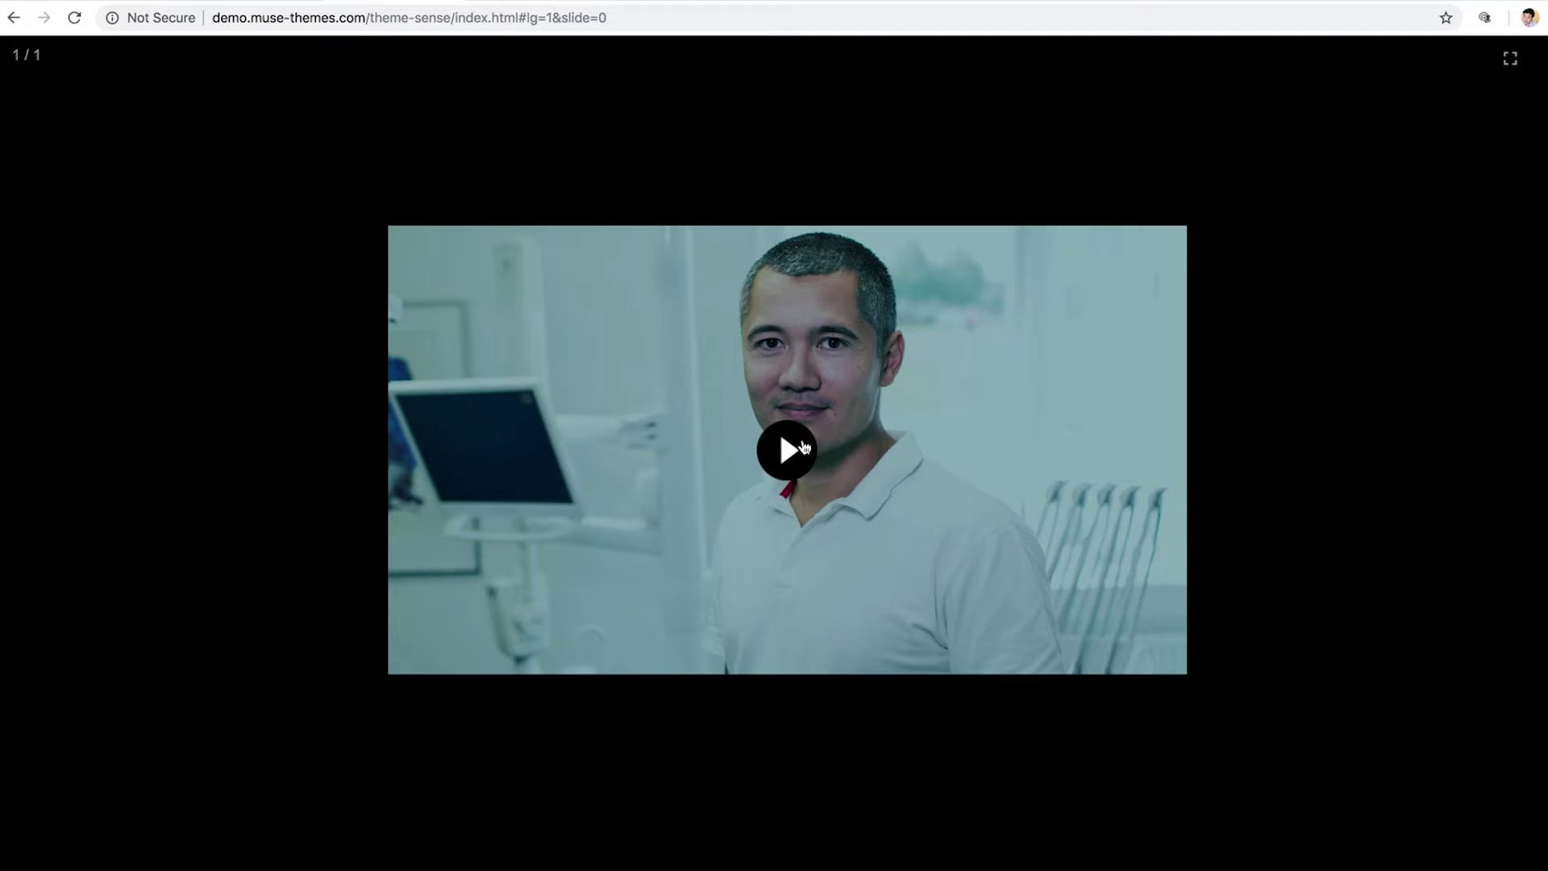
pyautogui.click(1538, 84)
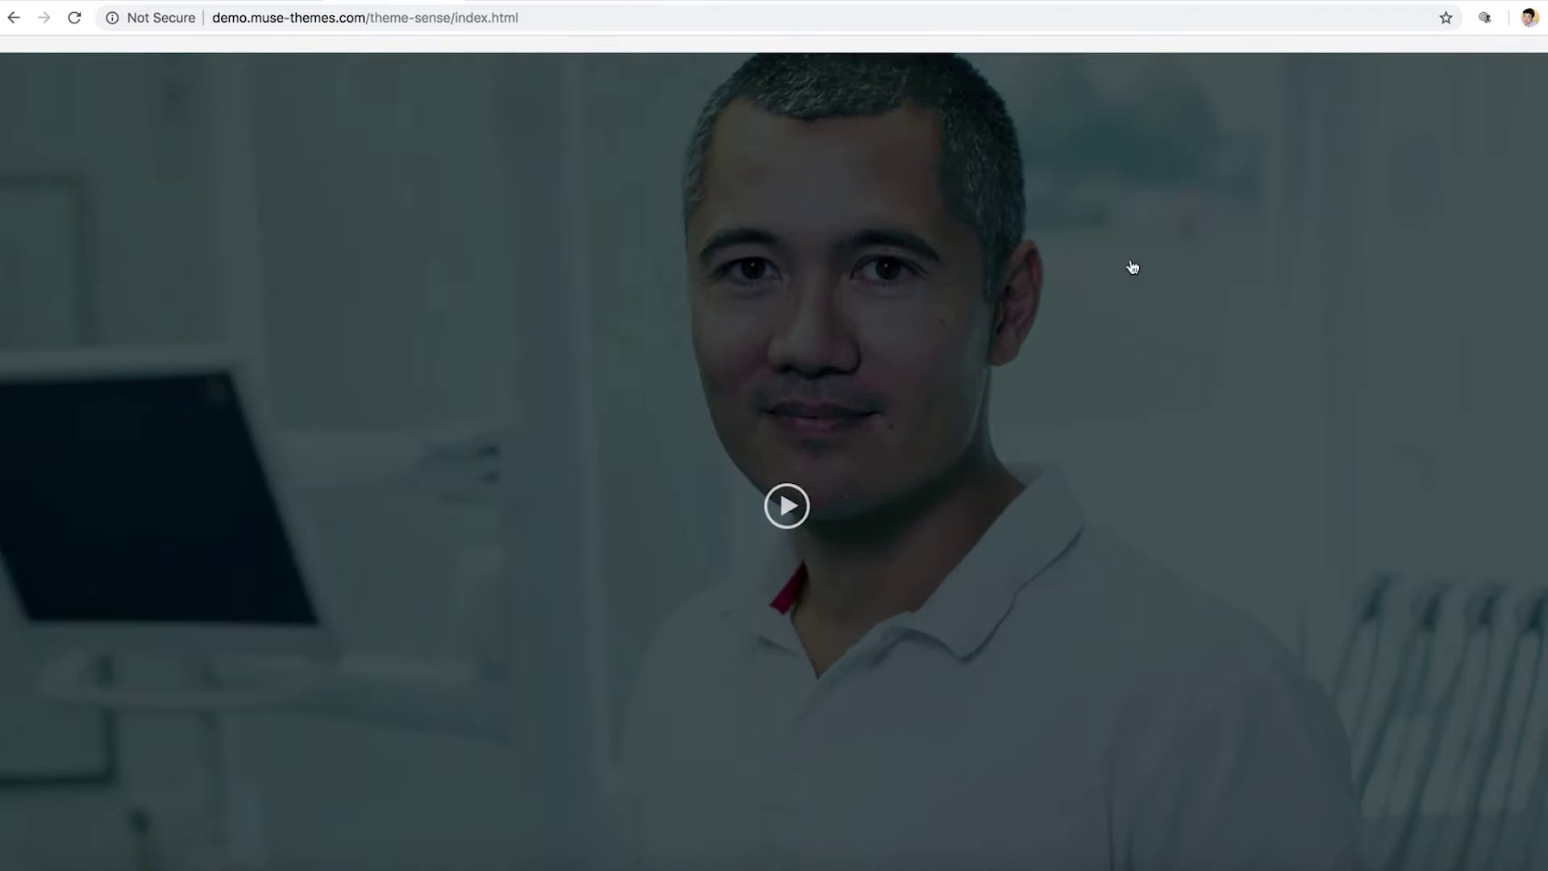
# Open the Treatments page and look through its list of treatments as far as the recent testimonials.
pyautogui.scroll(-5, 668, 502)
pyautogui.scroll(3, 668, 503)
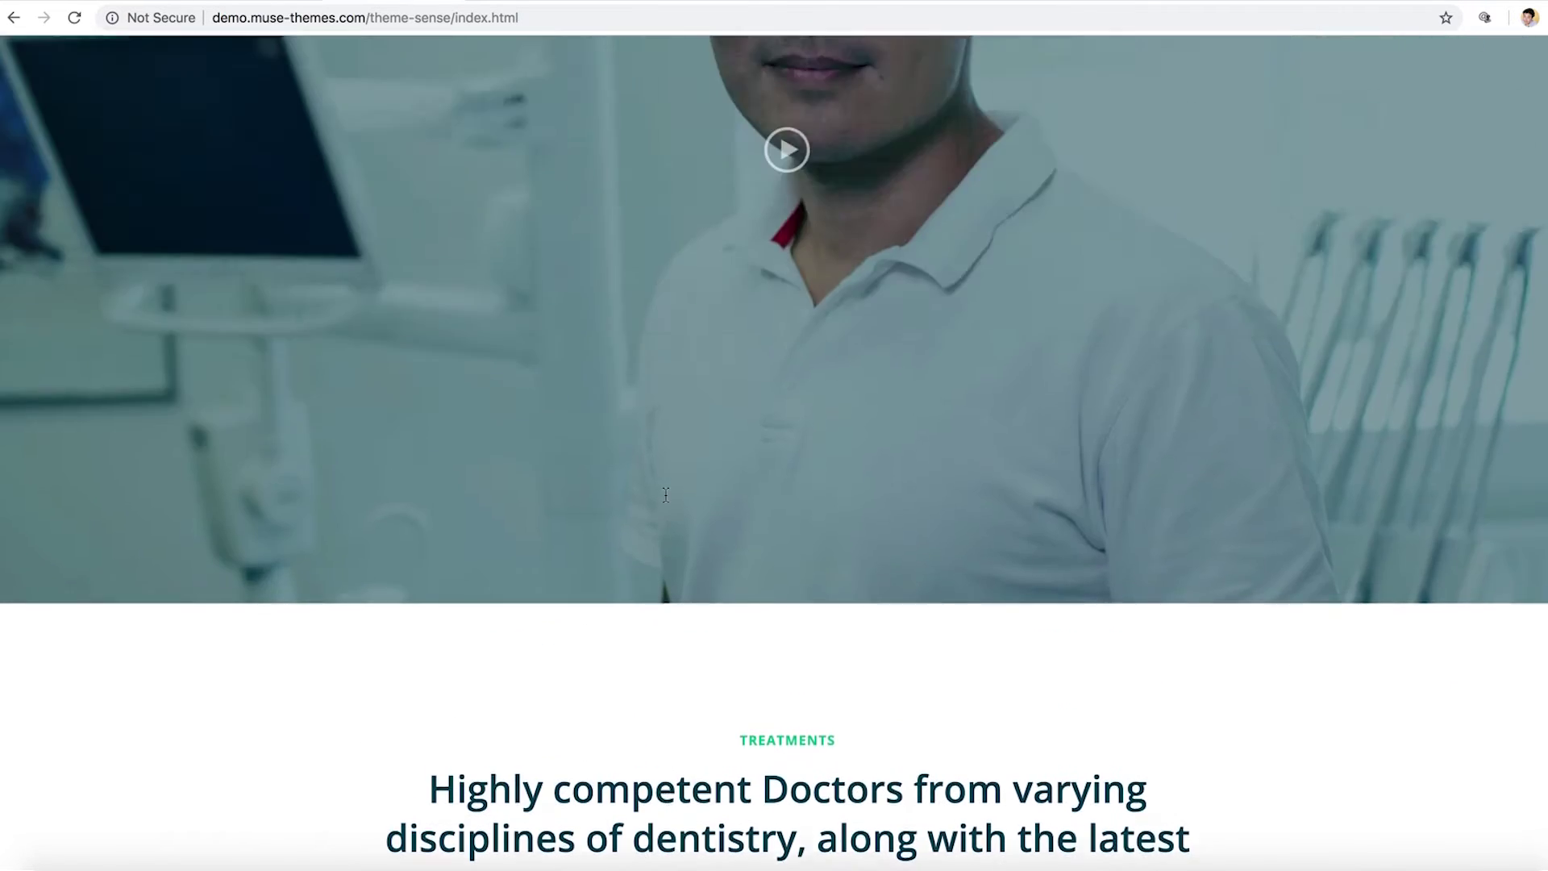
pyautogui.scroll(-15, 666, 495)
pyautogui.scroll(5, 666, 494)
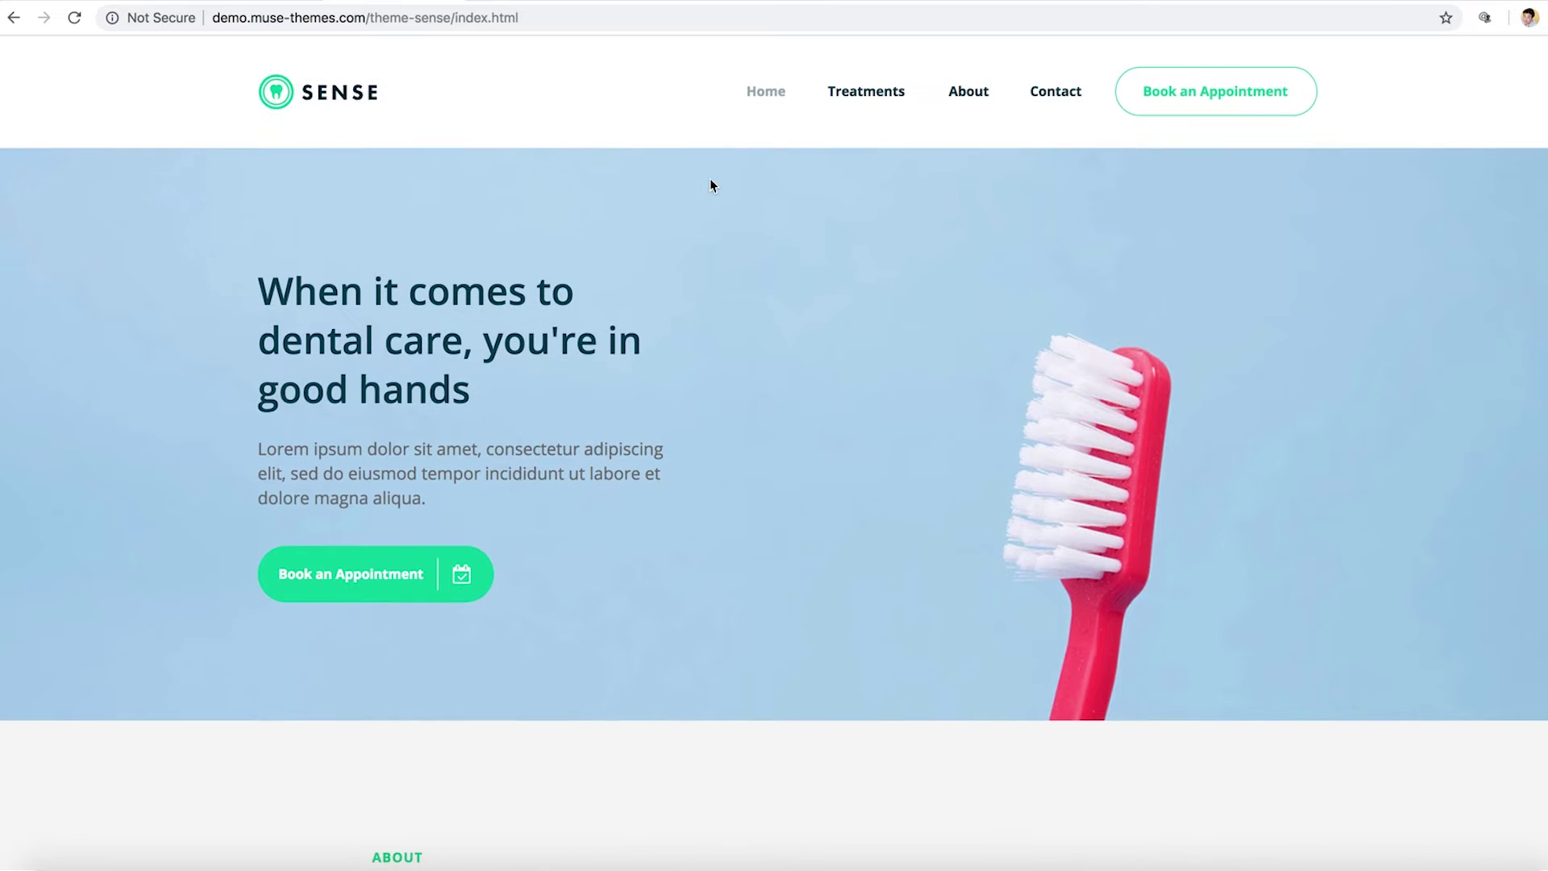
pyautogui.click(867, 97)
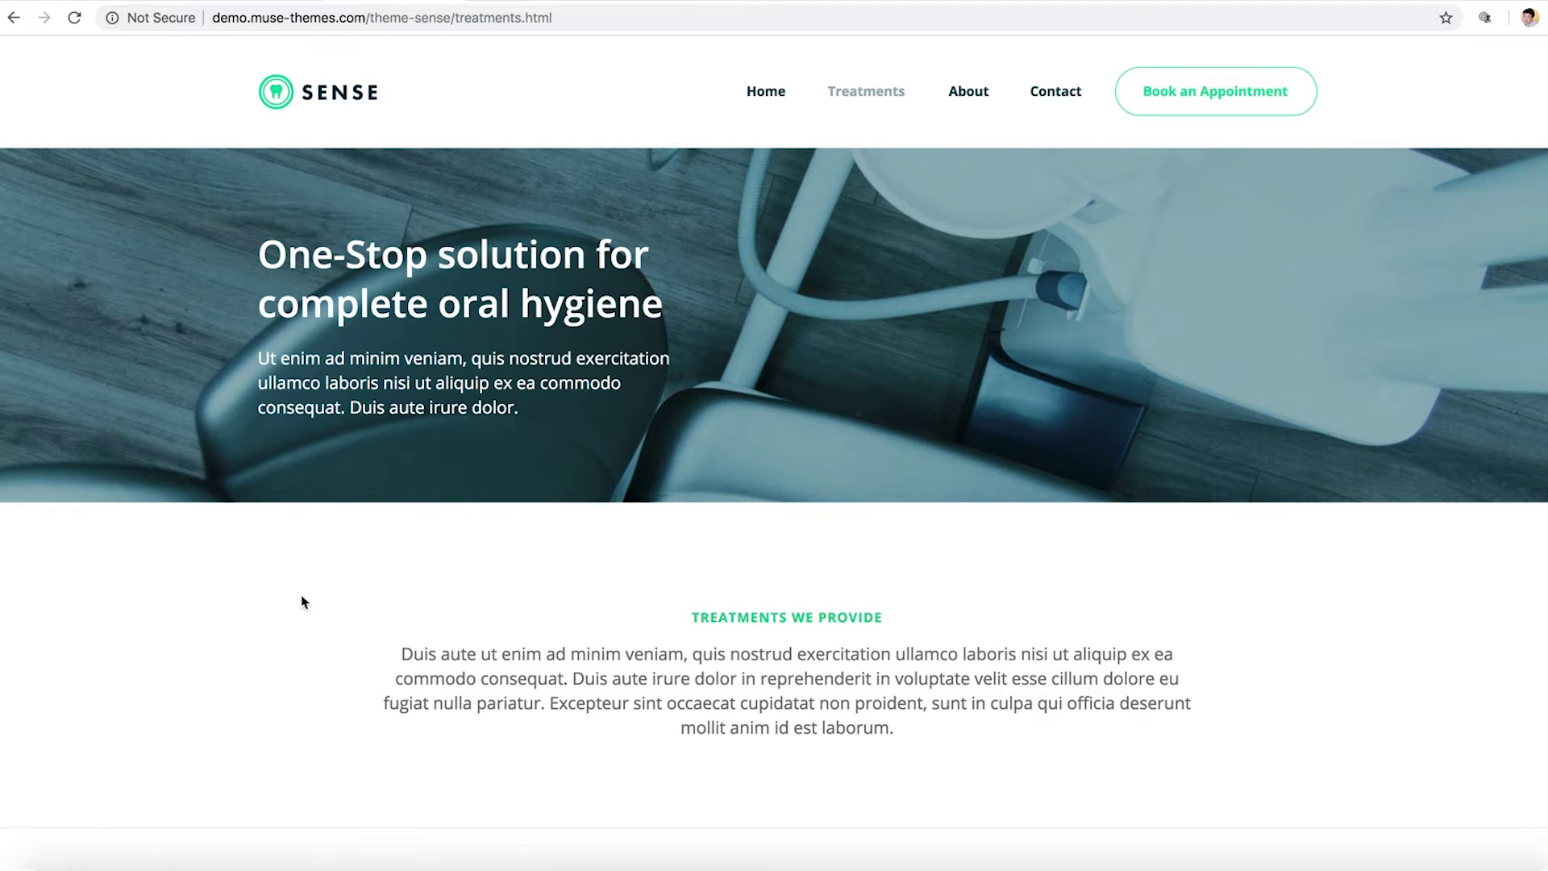
pyautogui.scroll(-1, 302, 602)
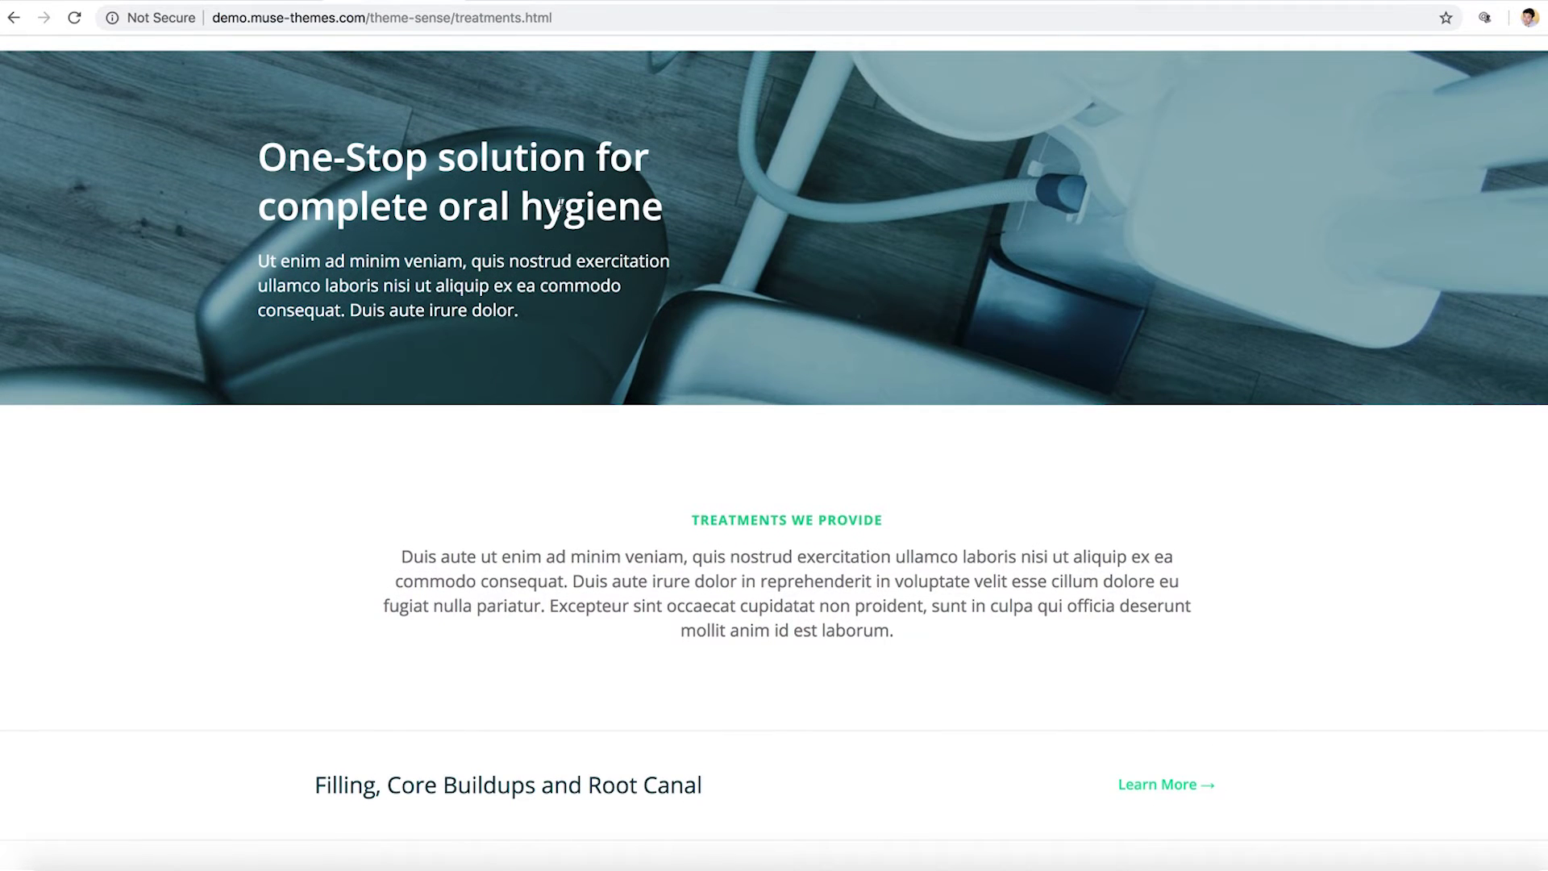
pyautogui.scroll(-5, 419, 470)
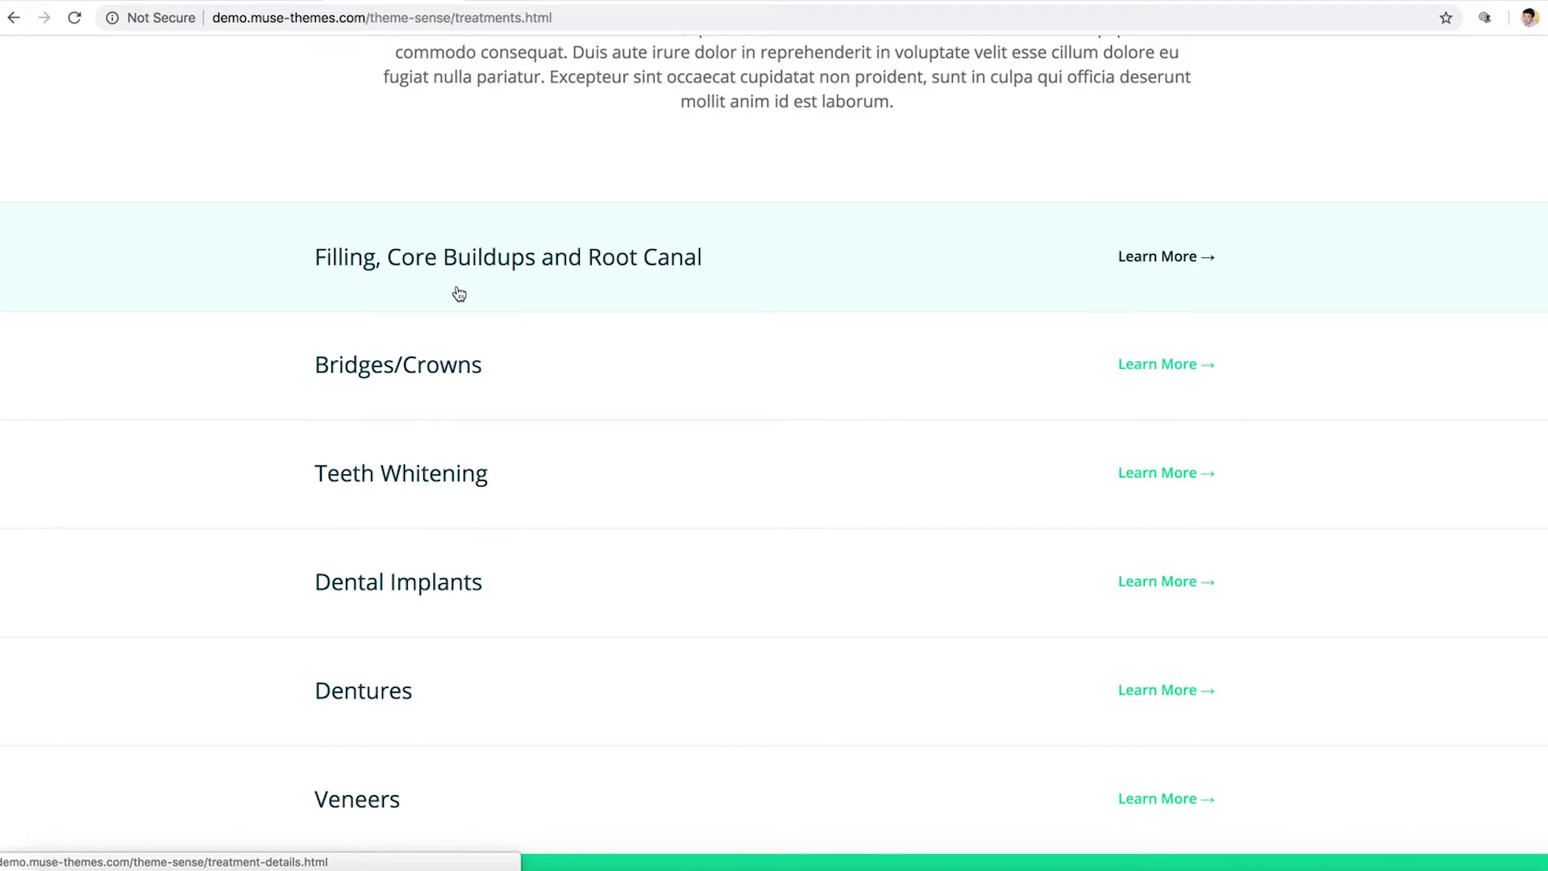
pyautogui.scroll(-10, 459, 293)
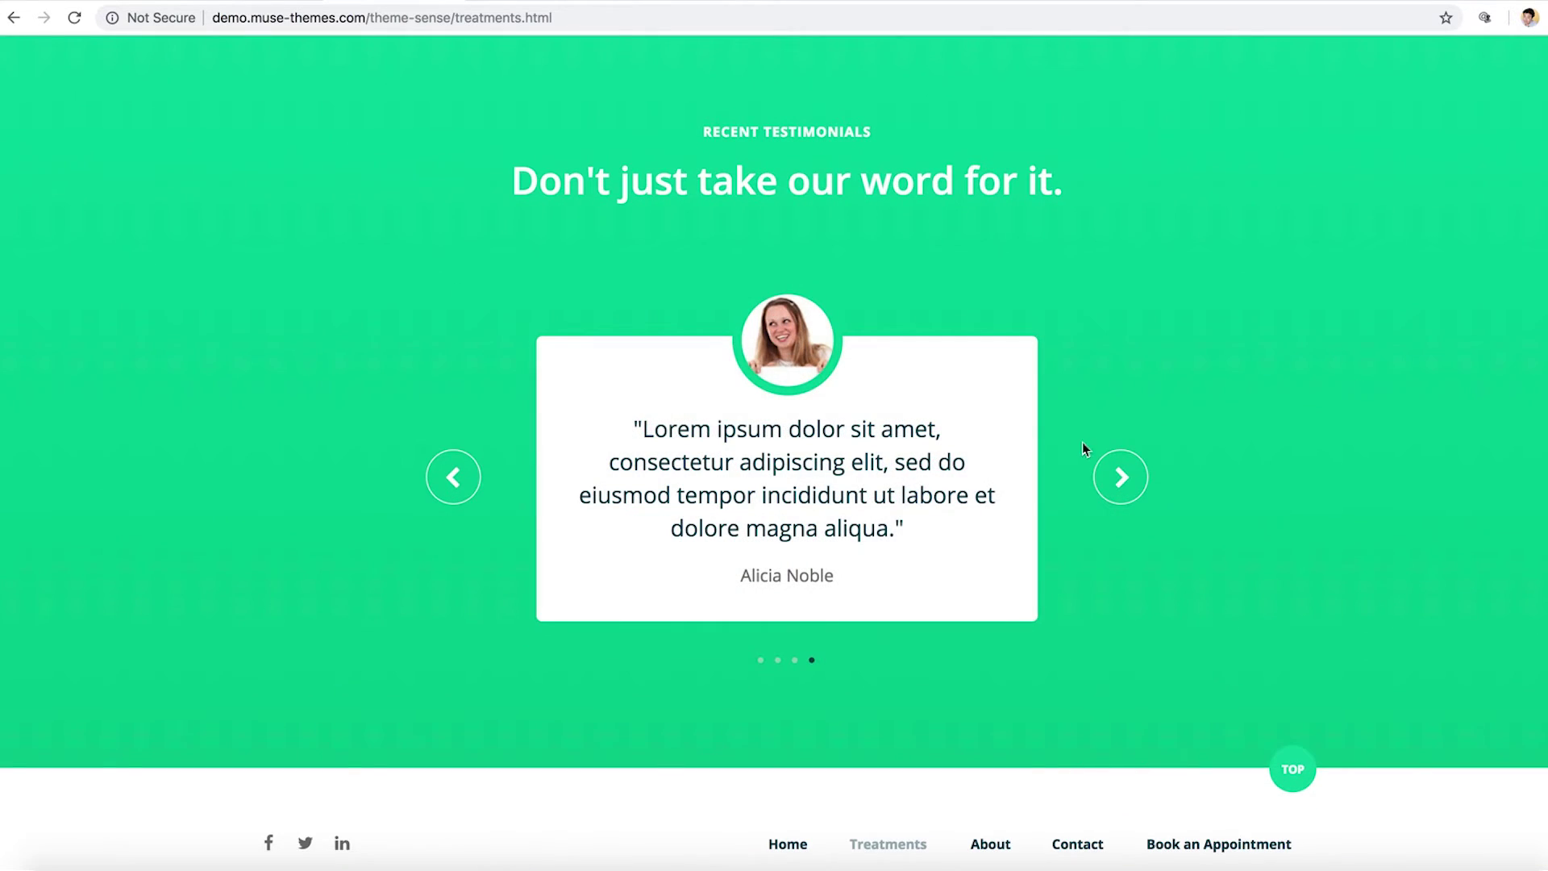
# Advance through the slides of the recent testimonials slideshow on the Treatments page.
pyautogui.click(1122, 478)
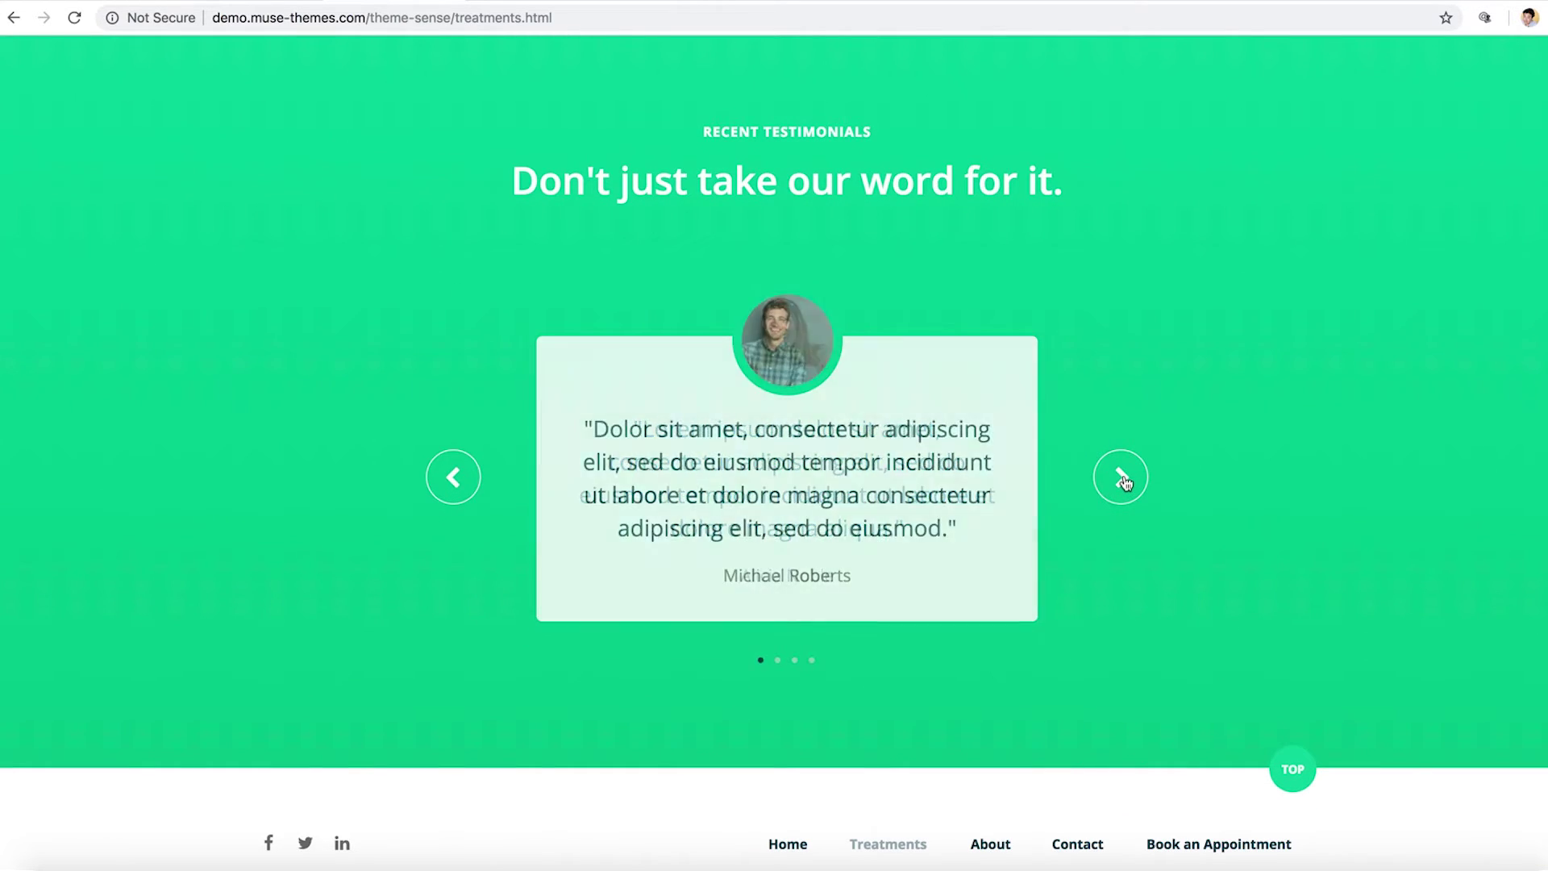
pyautogui.click(1122, 477)
pyautogui.click(1122, 477)
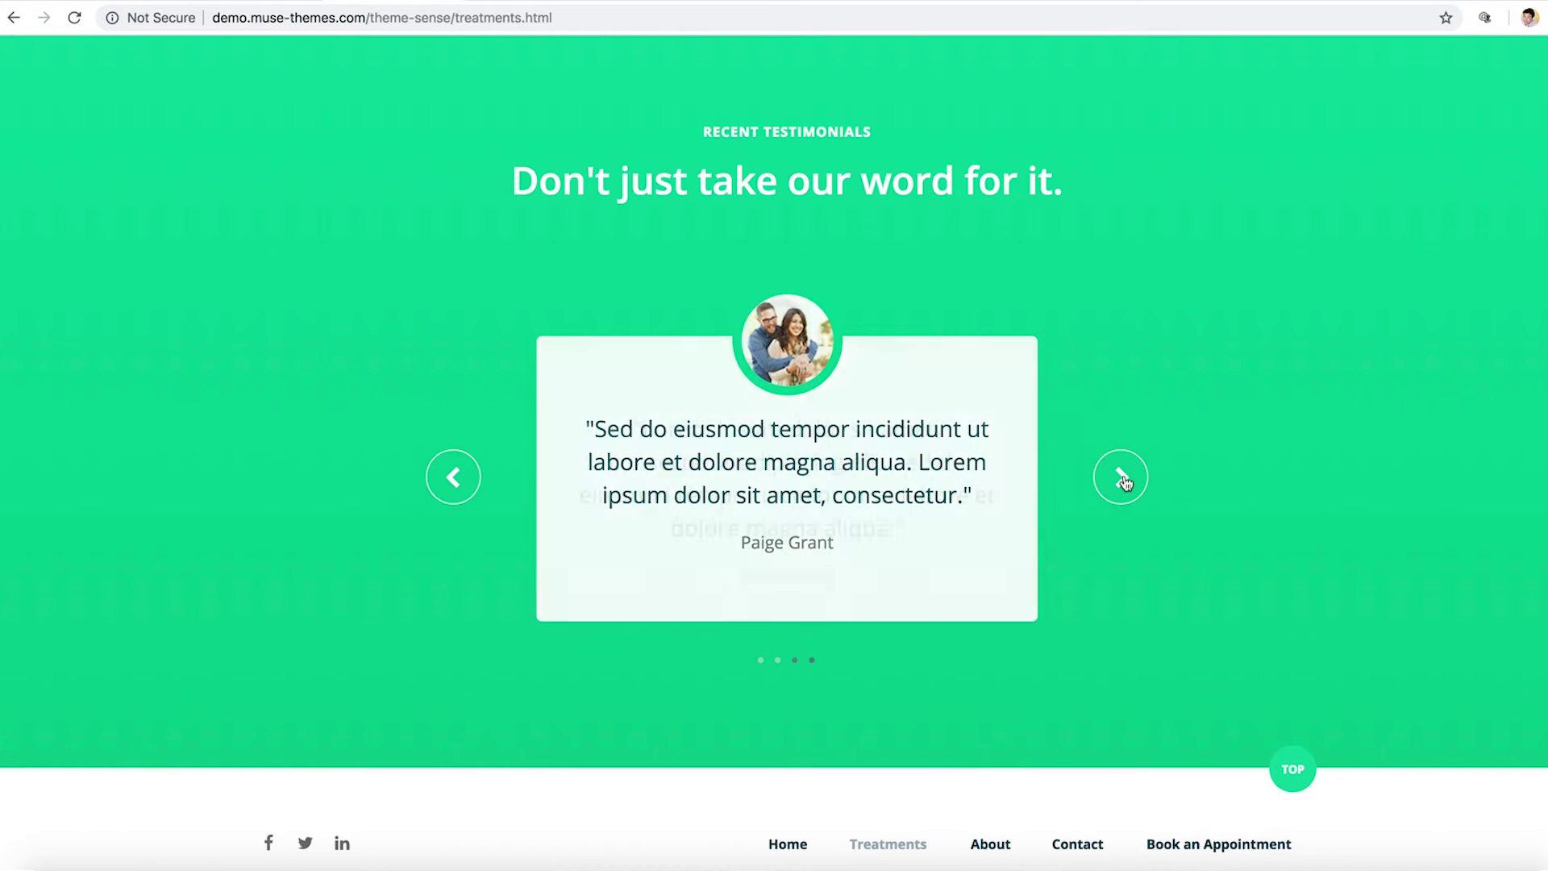
pyautogui.click(1124, 480)
# Open the Contact page, review its service request form and jump to the contact info section.
pyautogui.press('Home')
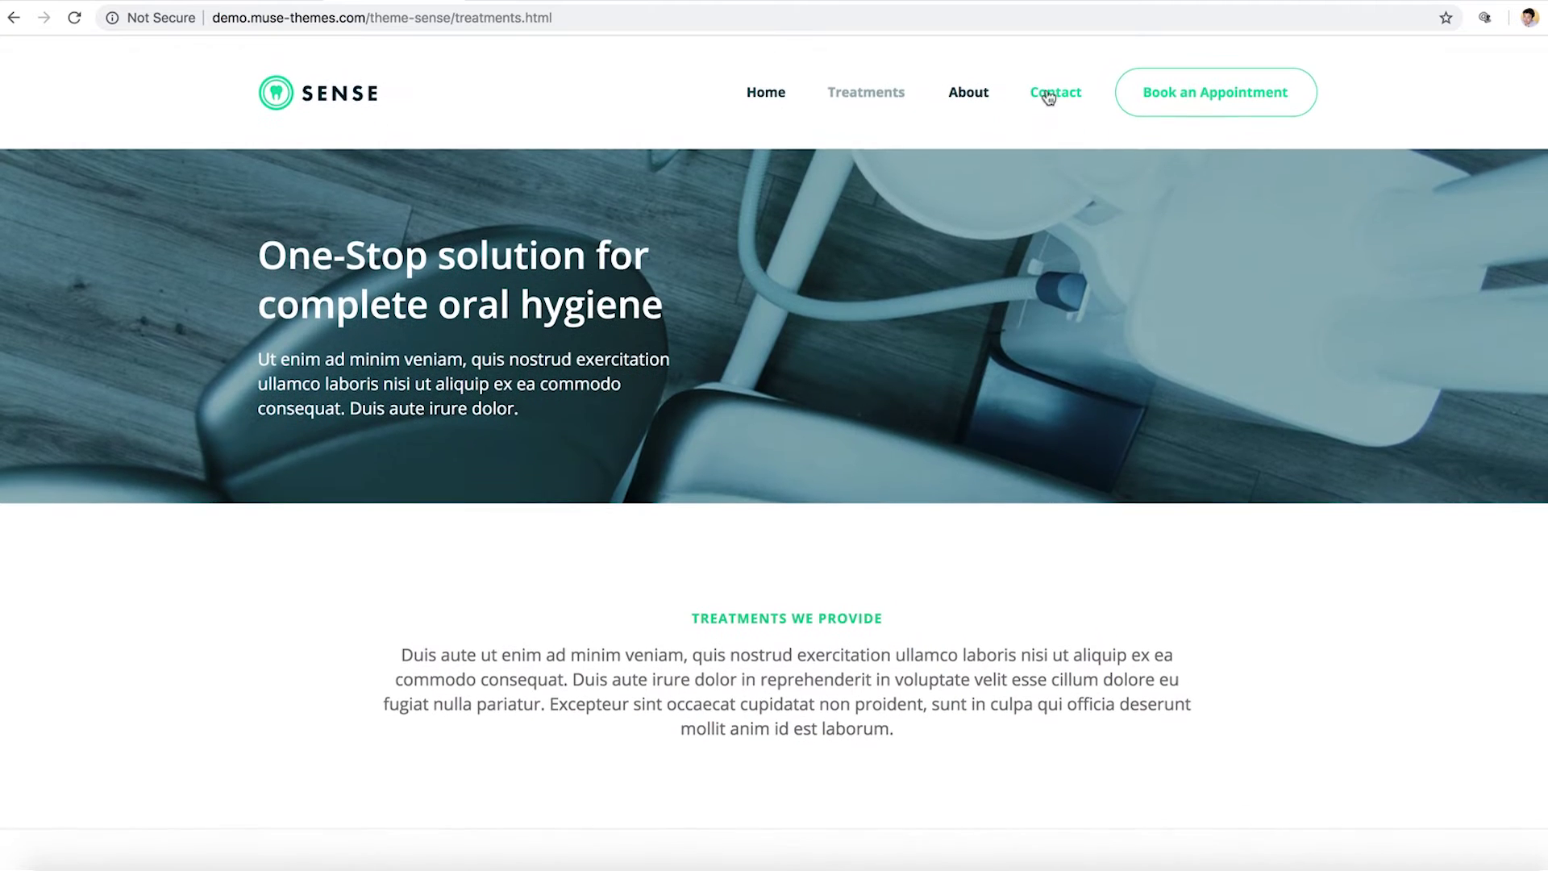
pyautogui.click(1048, 192)
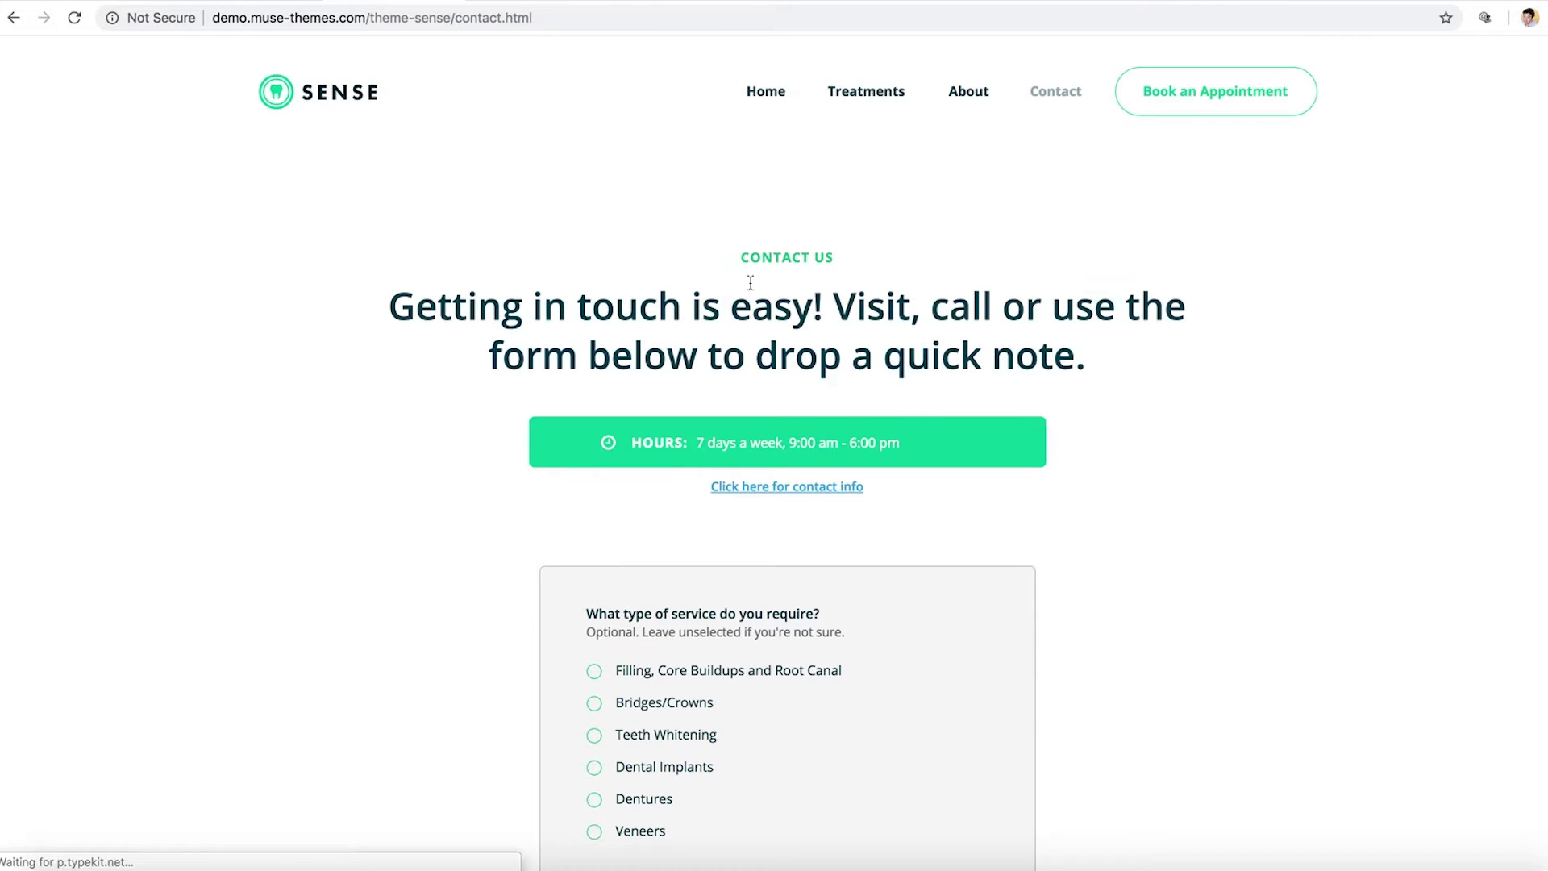
pyautogui.scroll(-5, 393, 488)
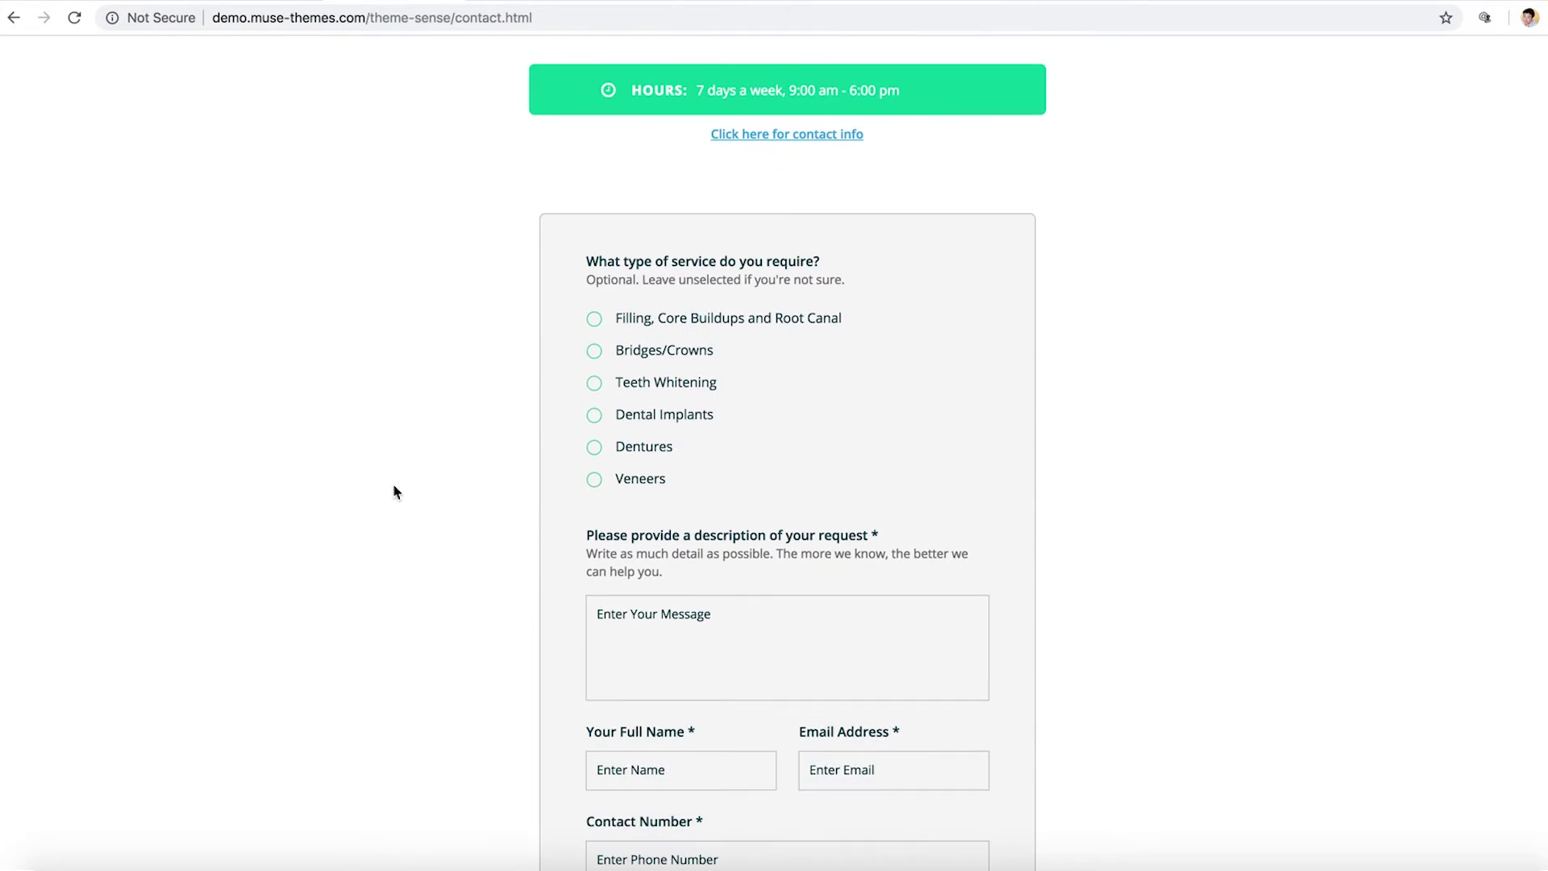
pyautogui.scroll(-1, 393, 492)
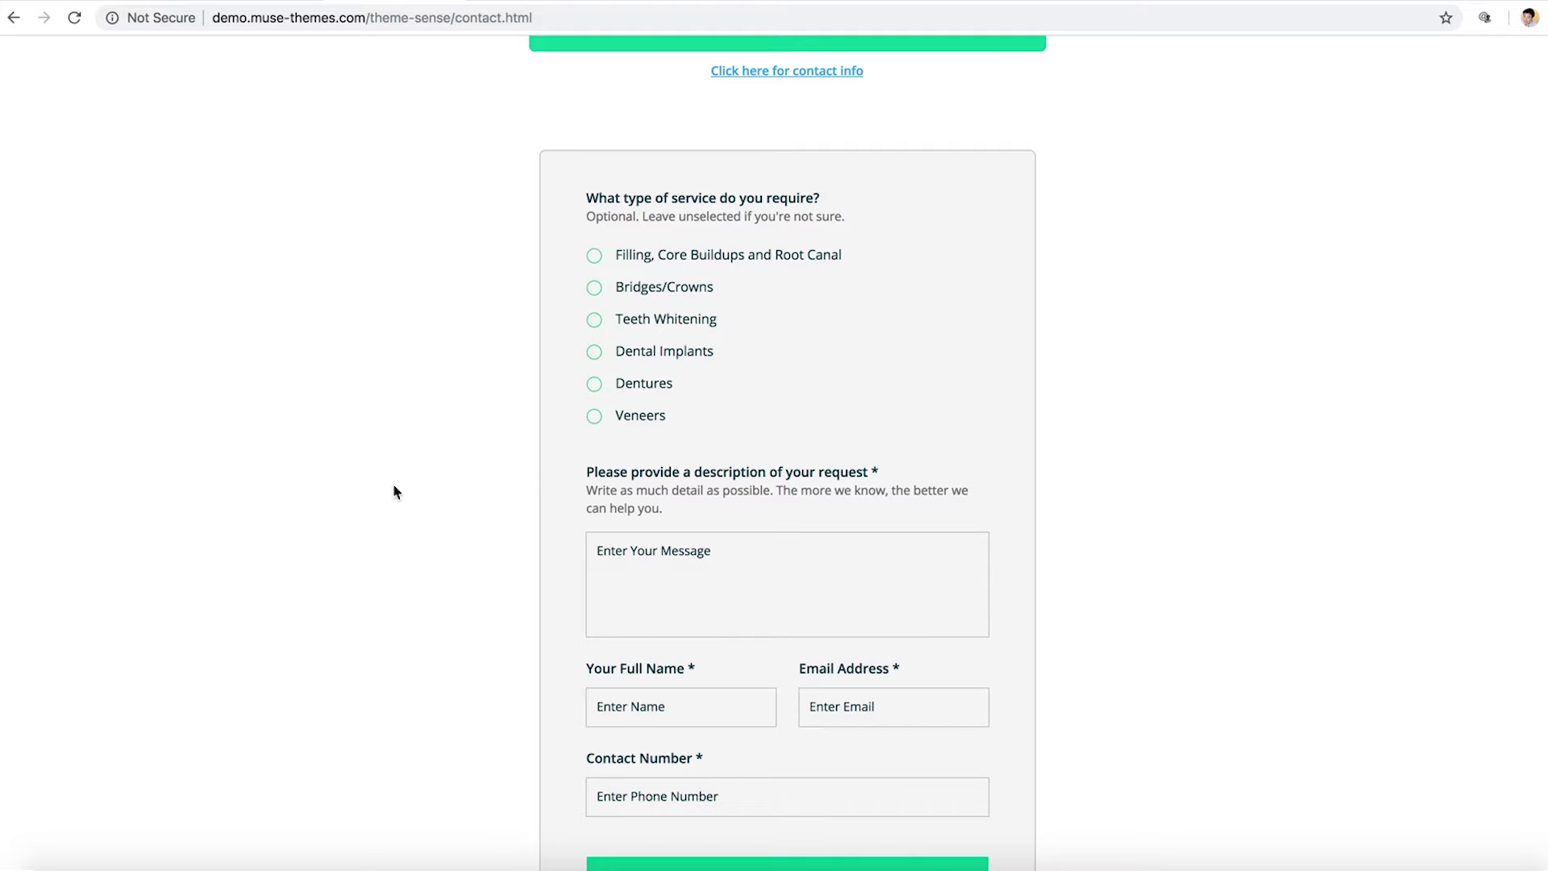
pyautogui.scroll(-4, 393, 487)
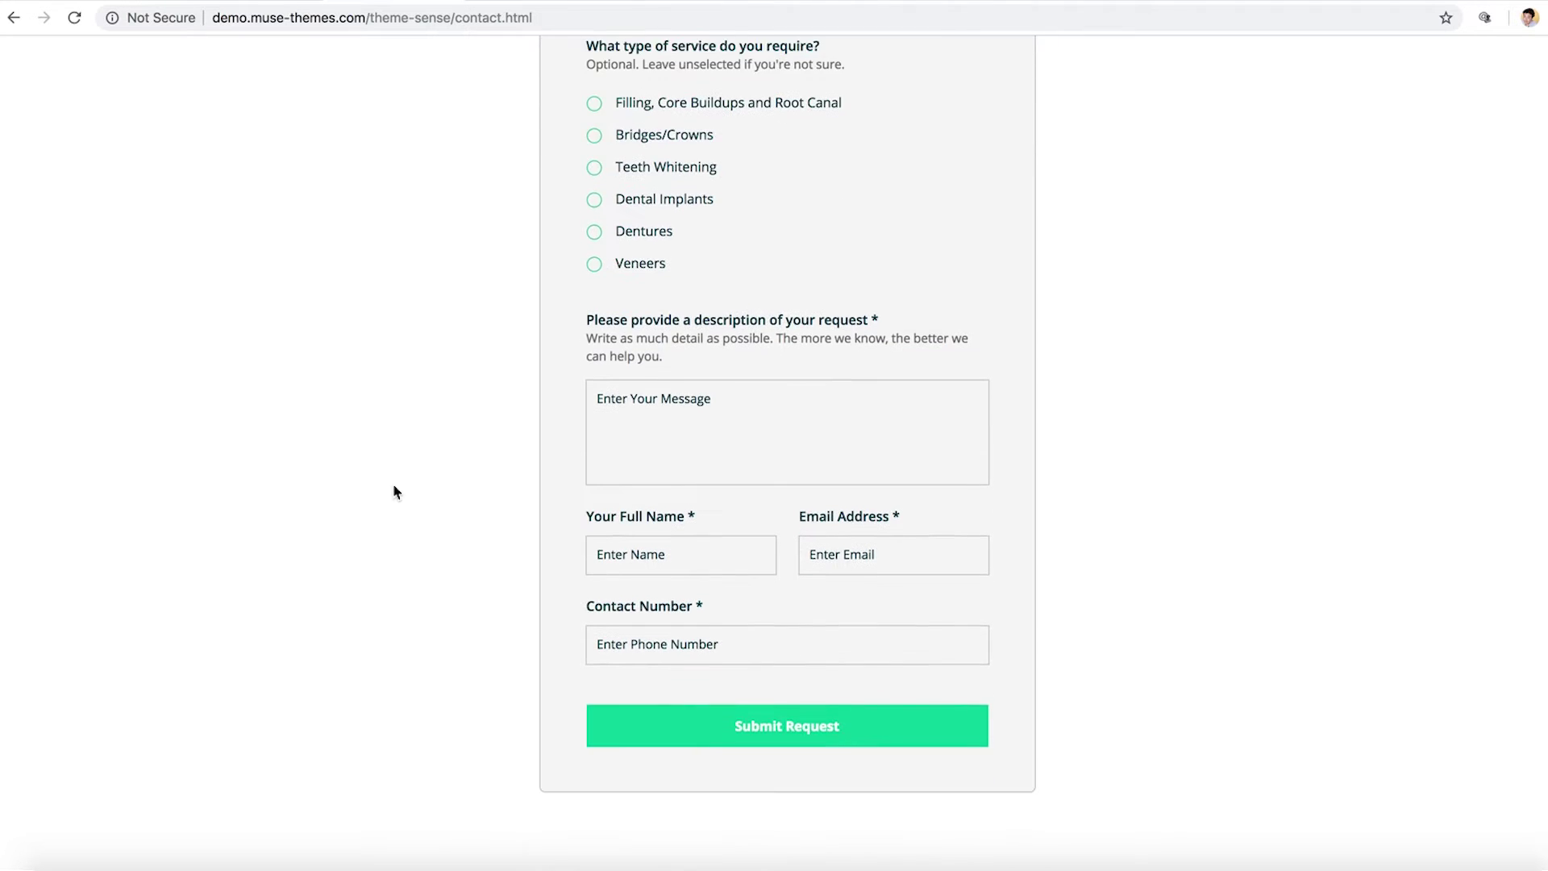
pyautogui.scroll(7, 393, 489)
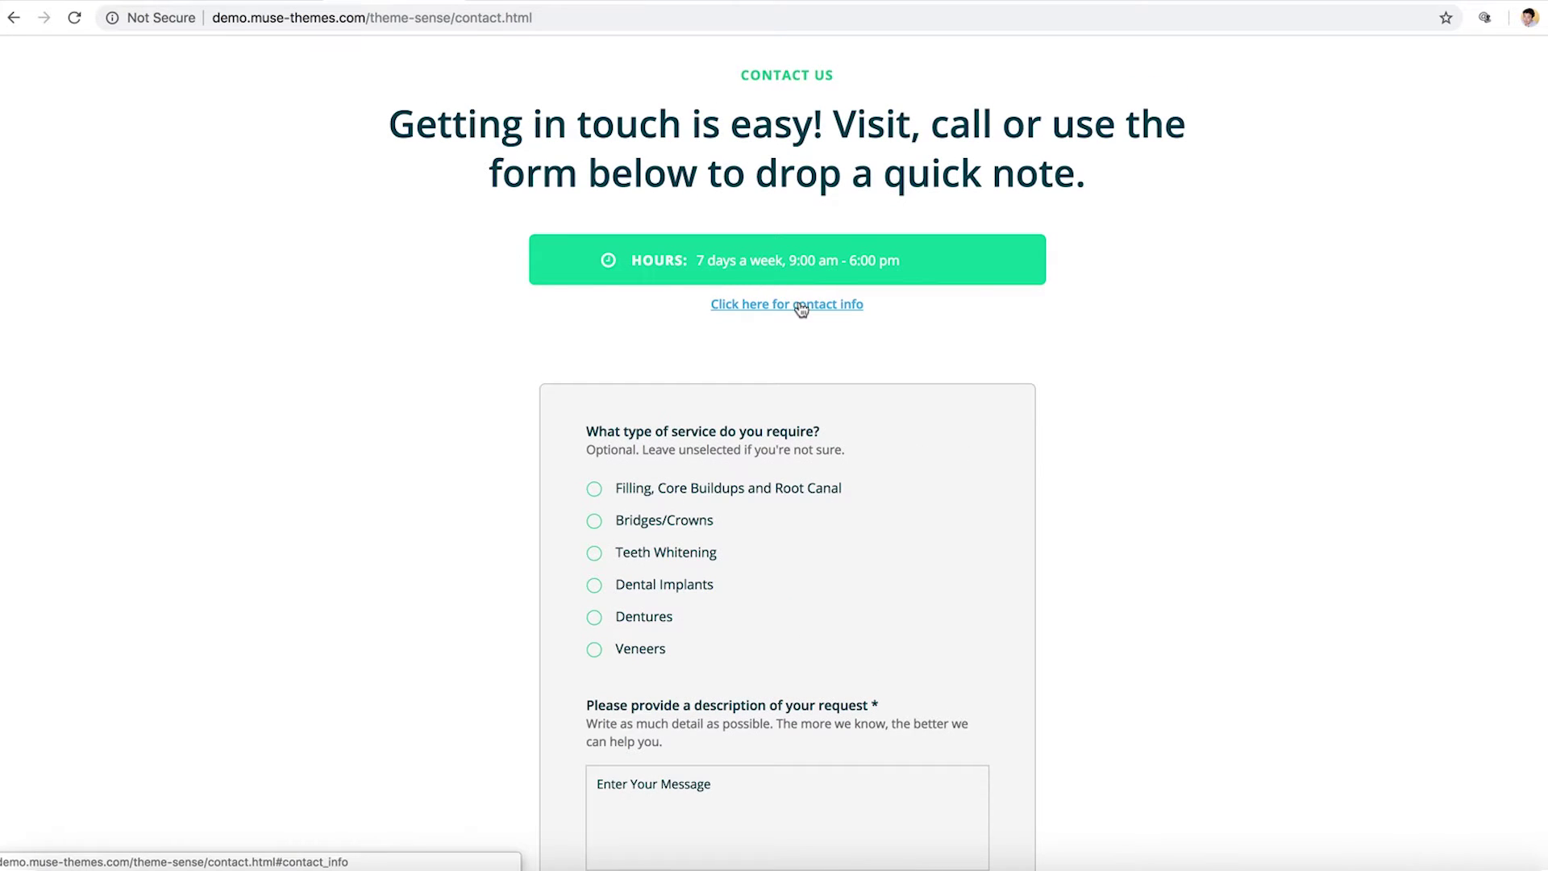
pyautogui.click(801, 306)
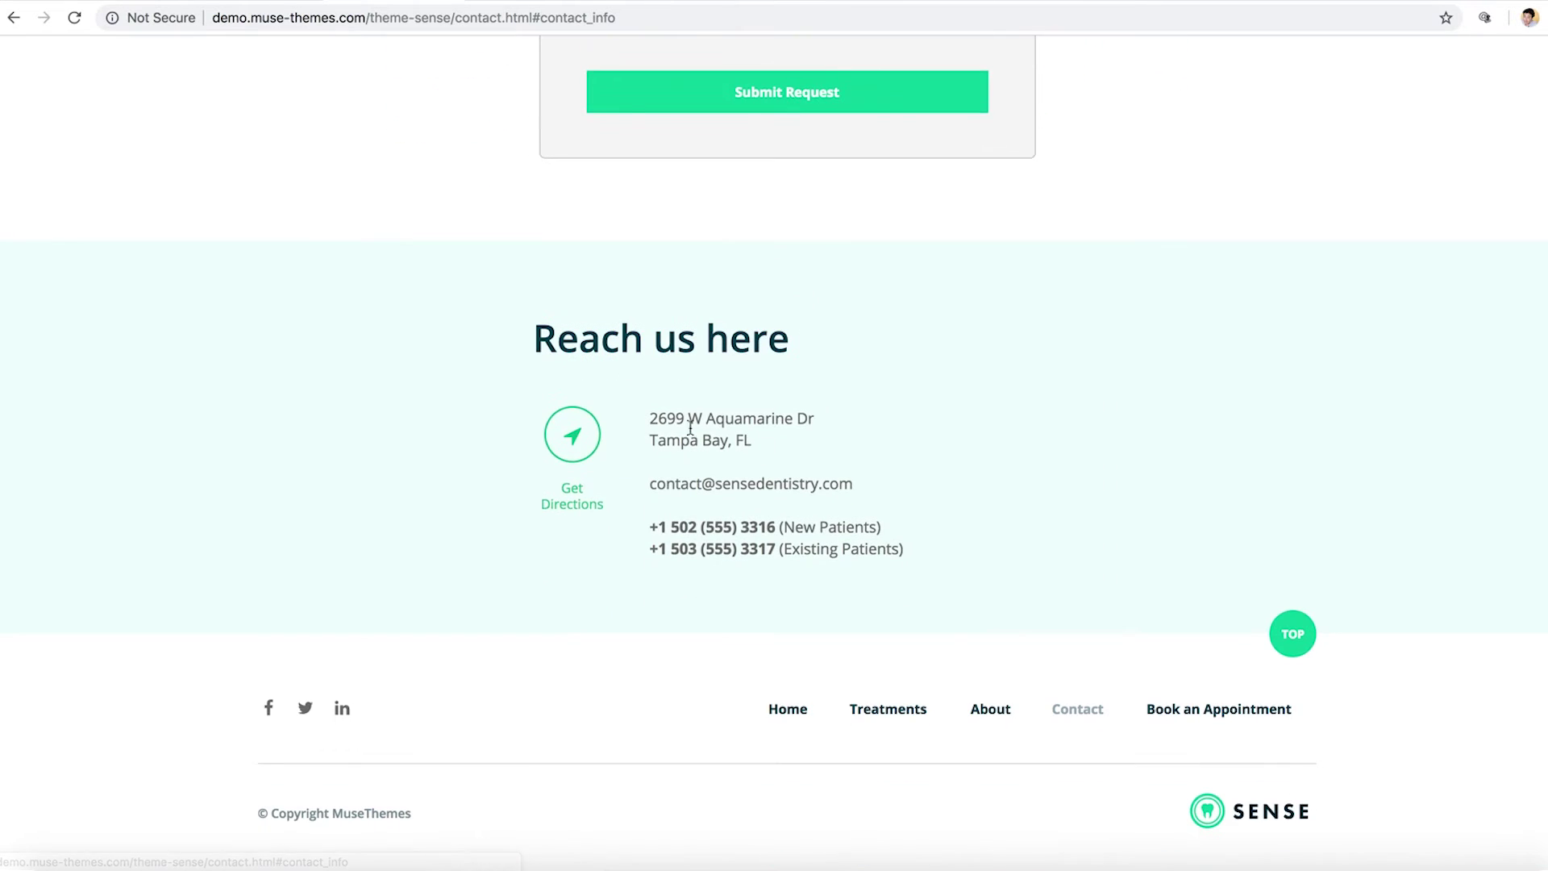
# Start scheduling on the Book an Appointment page, choosing the Filling, Core Buildups or Root Canal service and the first listed provider.
pyautogui.scroll(15, 1155, 384)
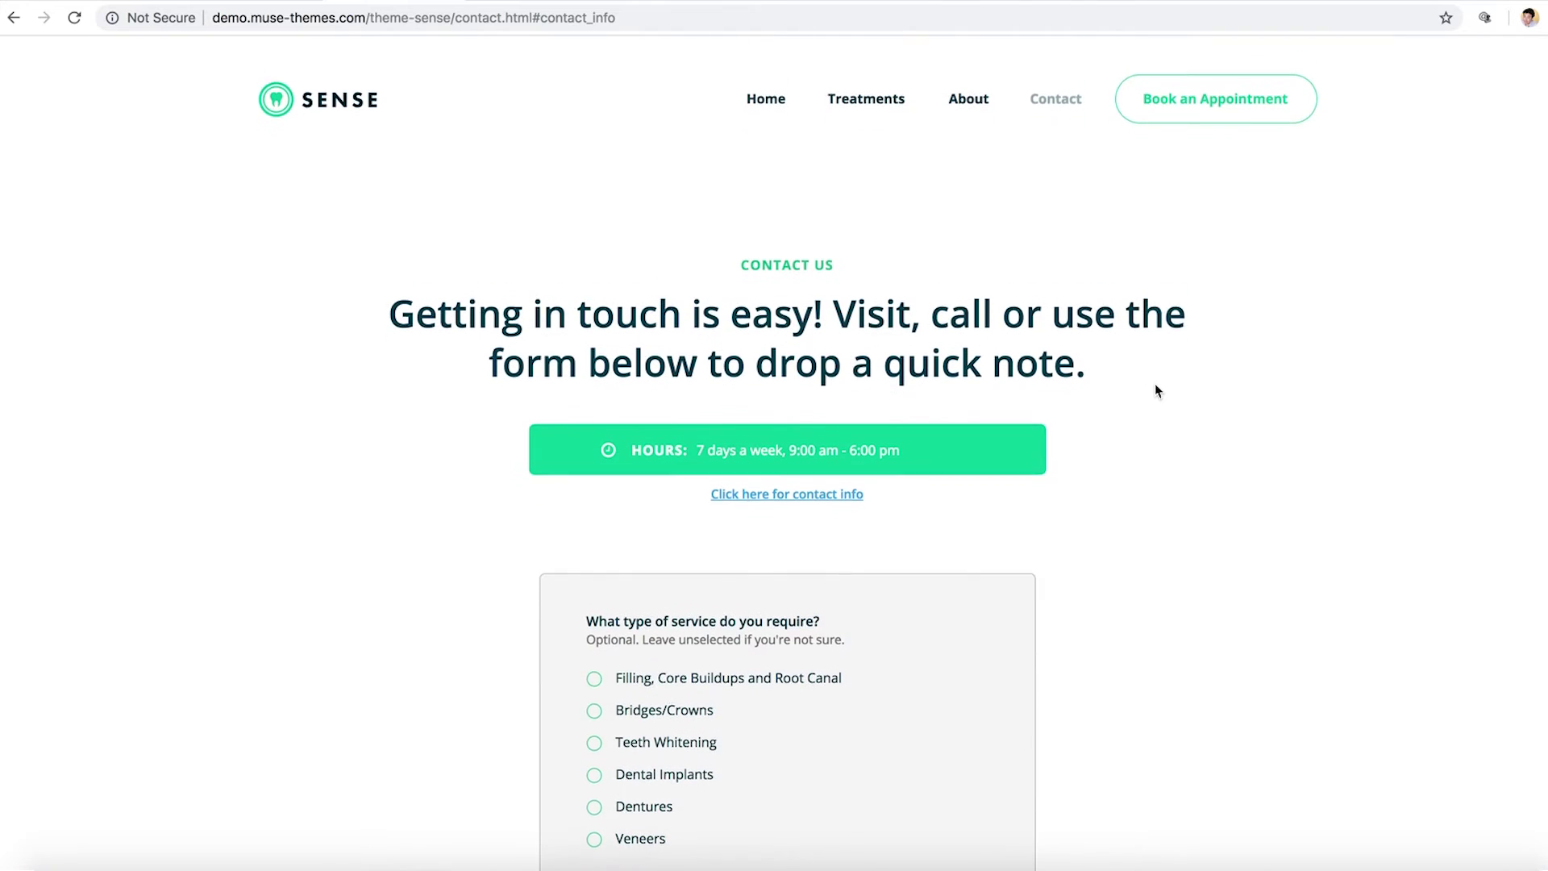
pyautogui.click(1184, 105)
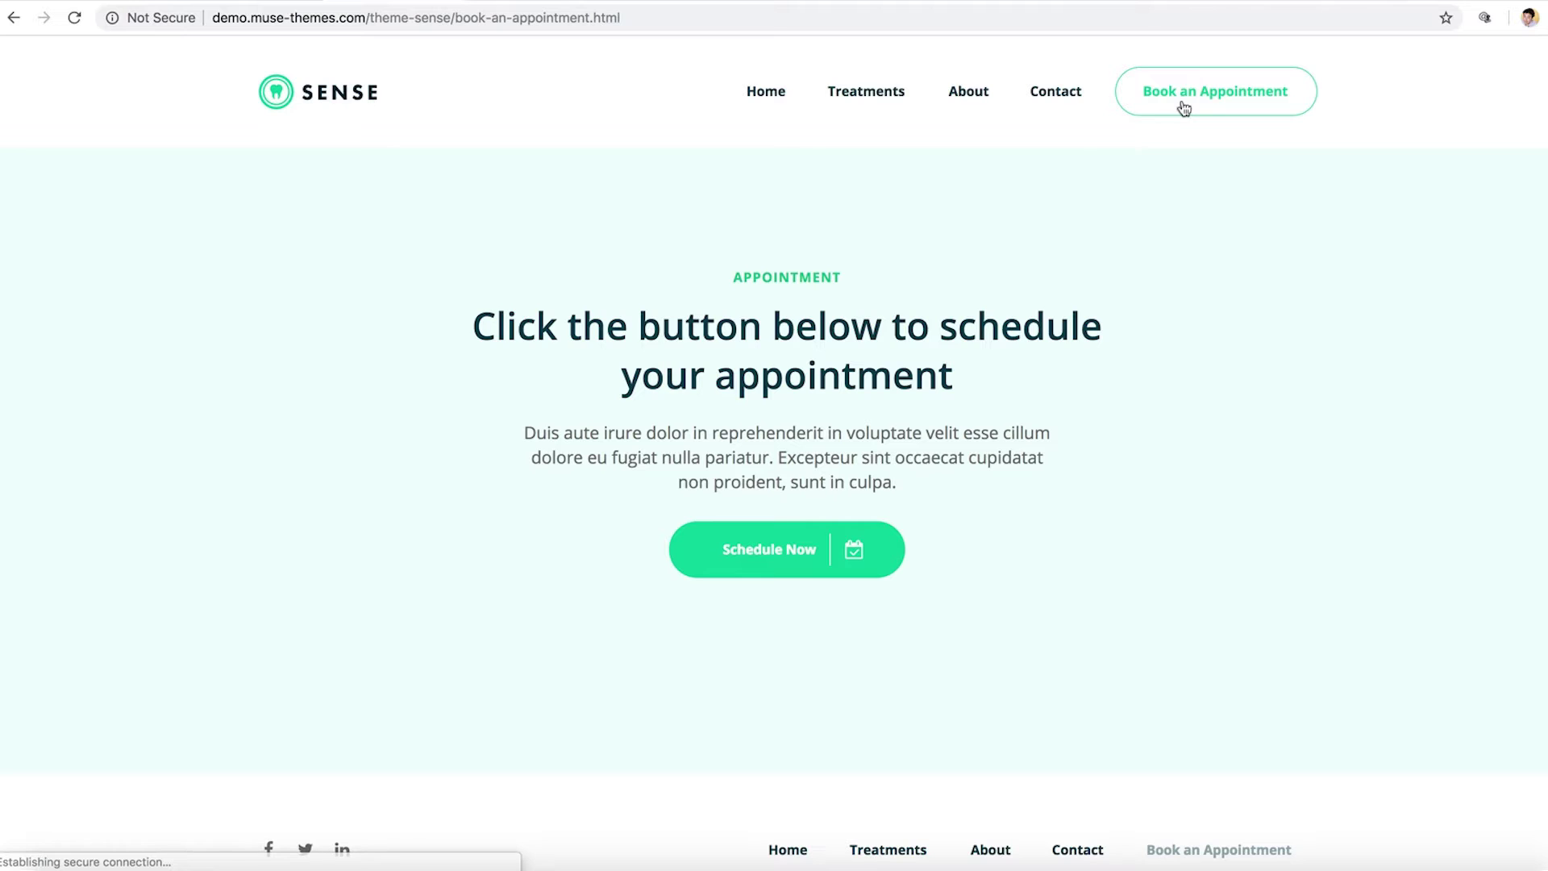
pyautogui.click(796, 559)
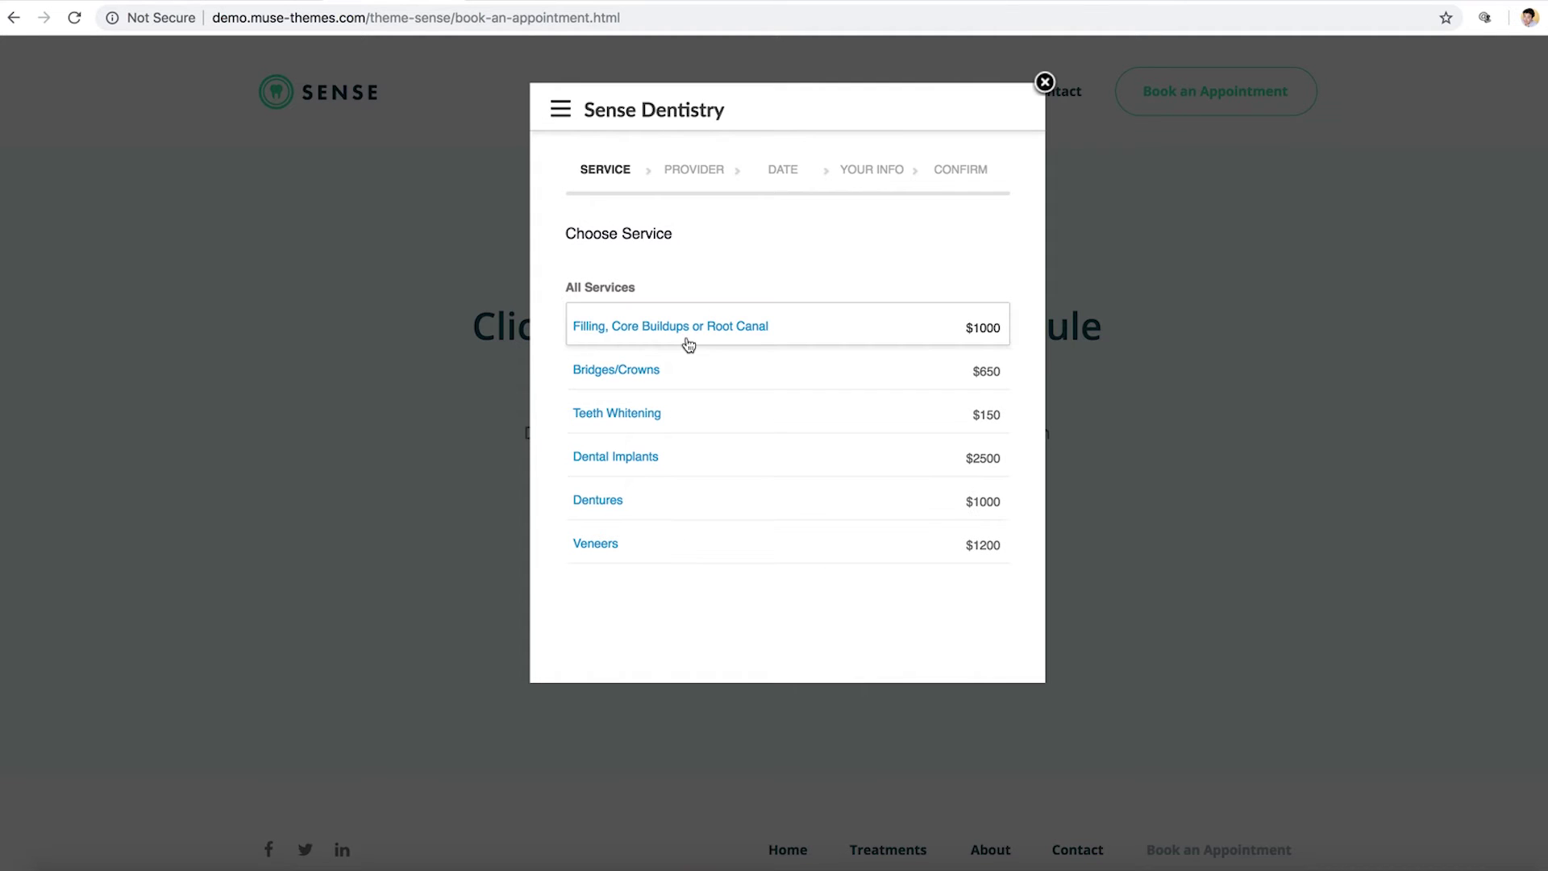
pyautogui.click(652, 342)
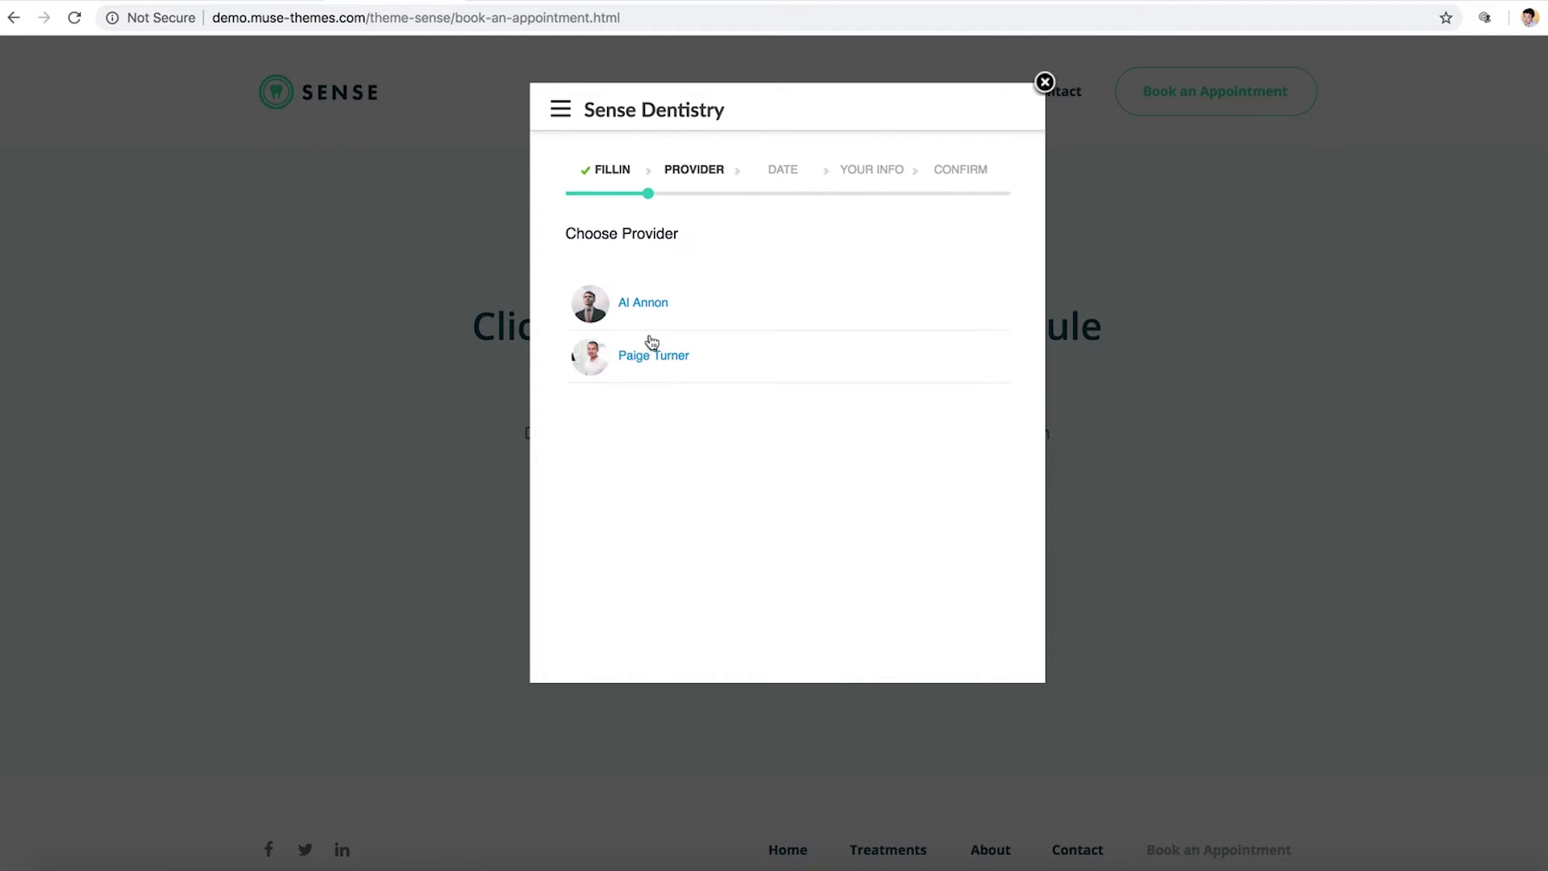
pyautogui.click(690, 321)
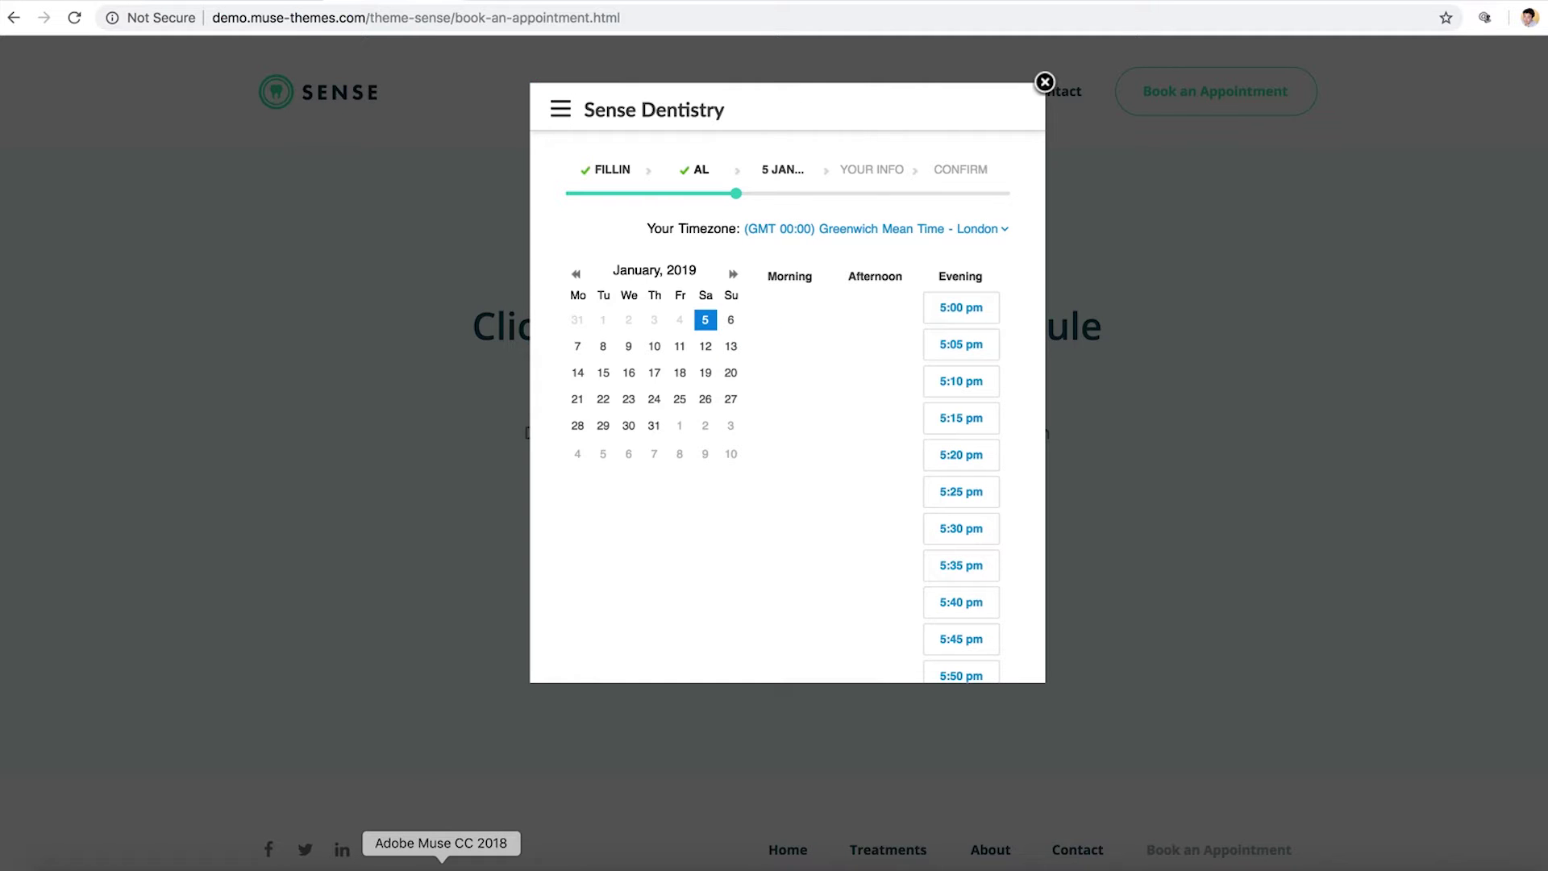
# Switch to Adobe Muse CC 2018 and open the Sense site's Master page for editing.
pyautogui.click(441, 866)
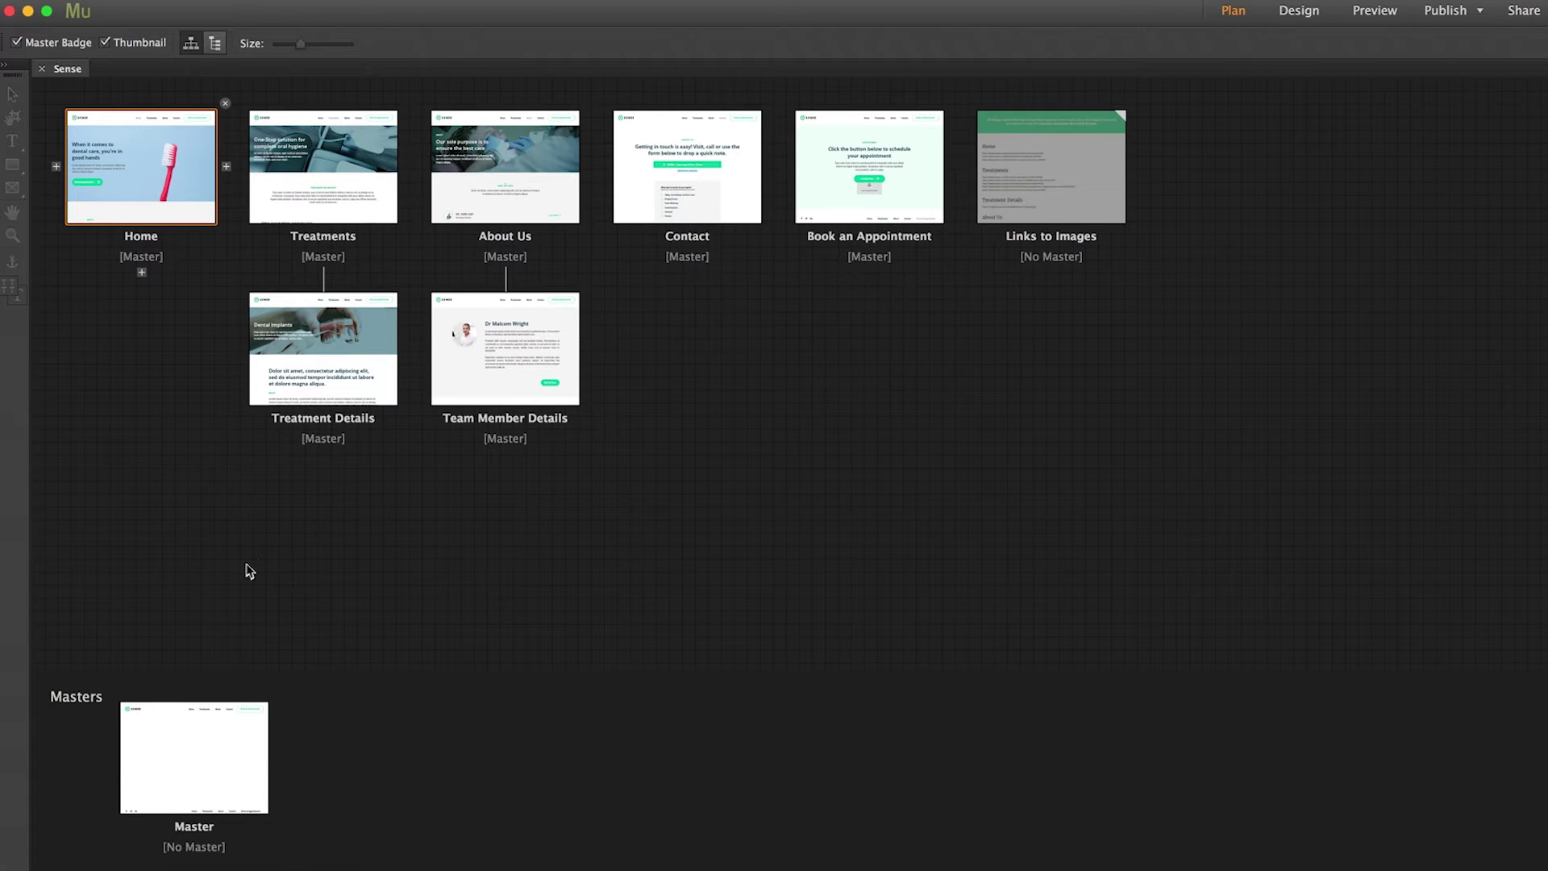
pyautogui.doubleClick(189, 758)
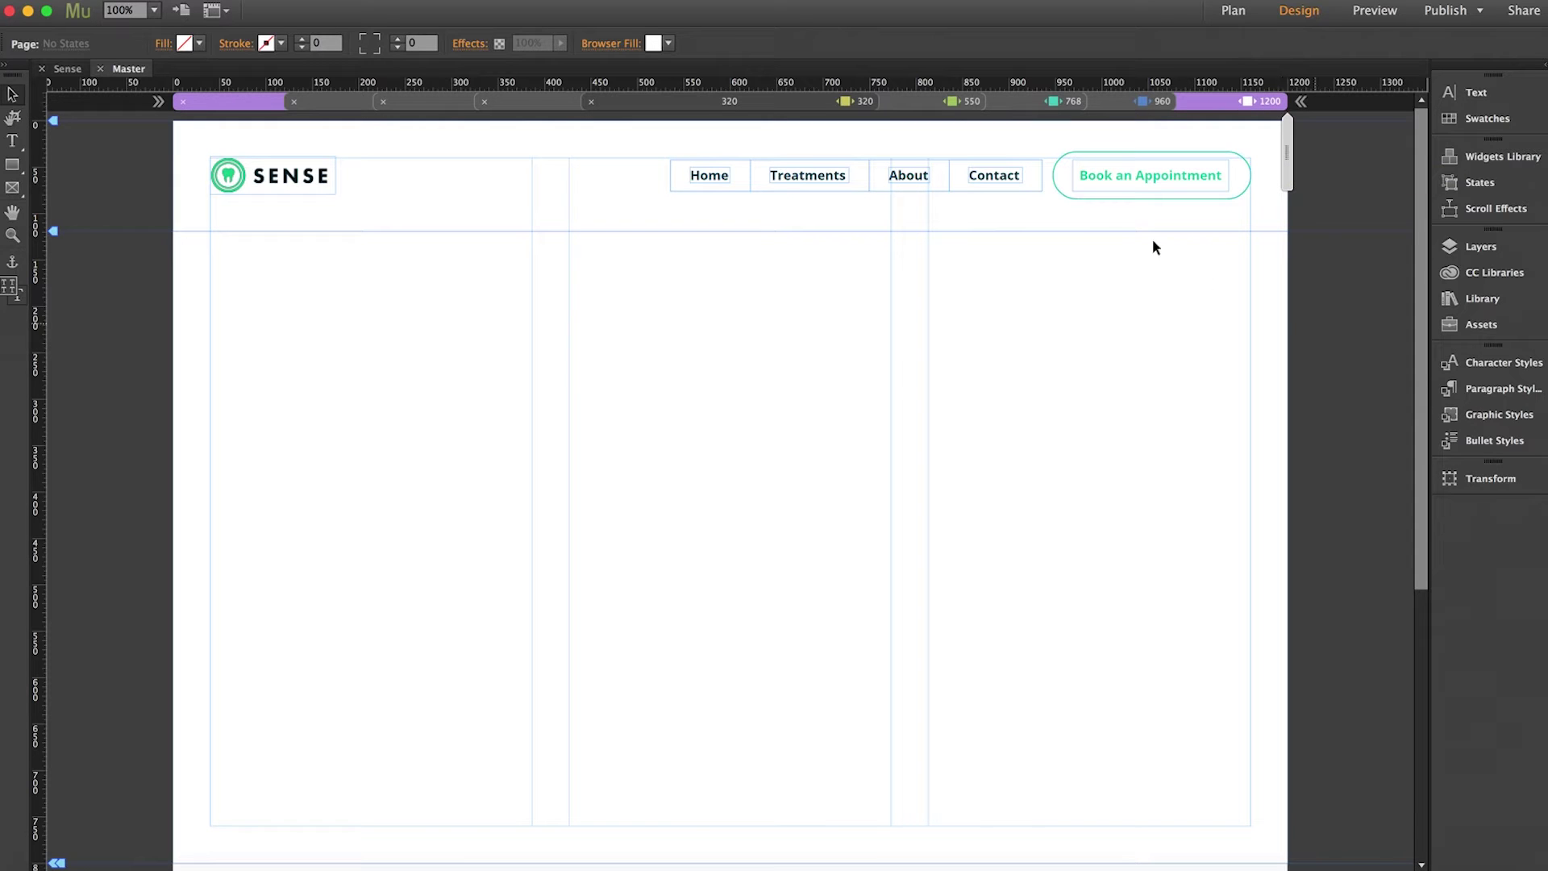
# Review the options of the header's navigation menu widget on the Master page, then close them.
pyautogui.click(1015, 169)
pyautogui.click(1060, 159)
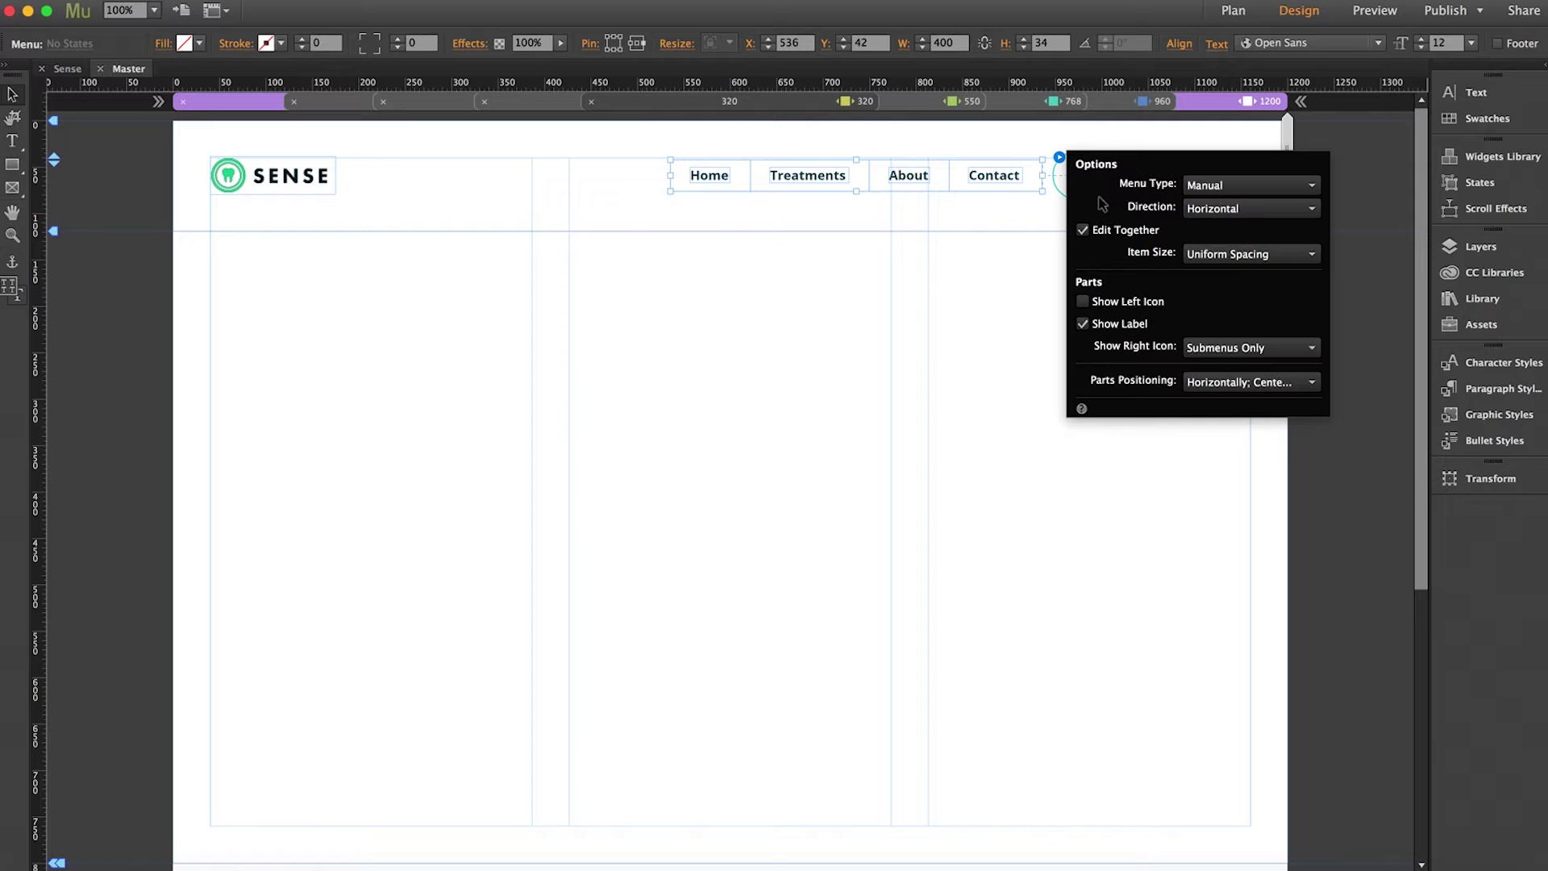
pyautogui.click(910, 298)
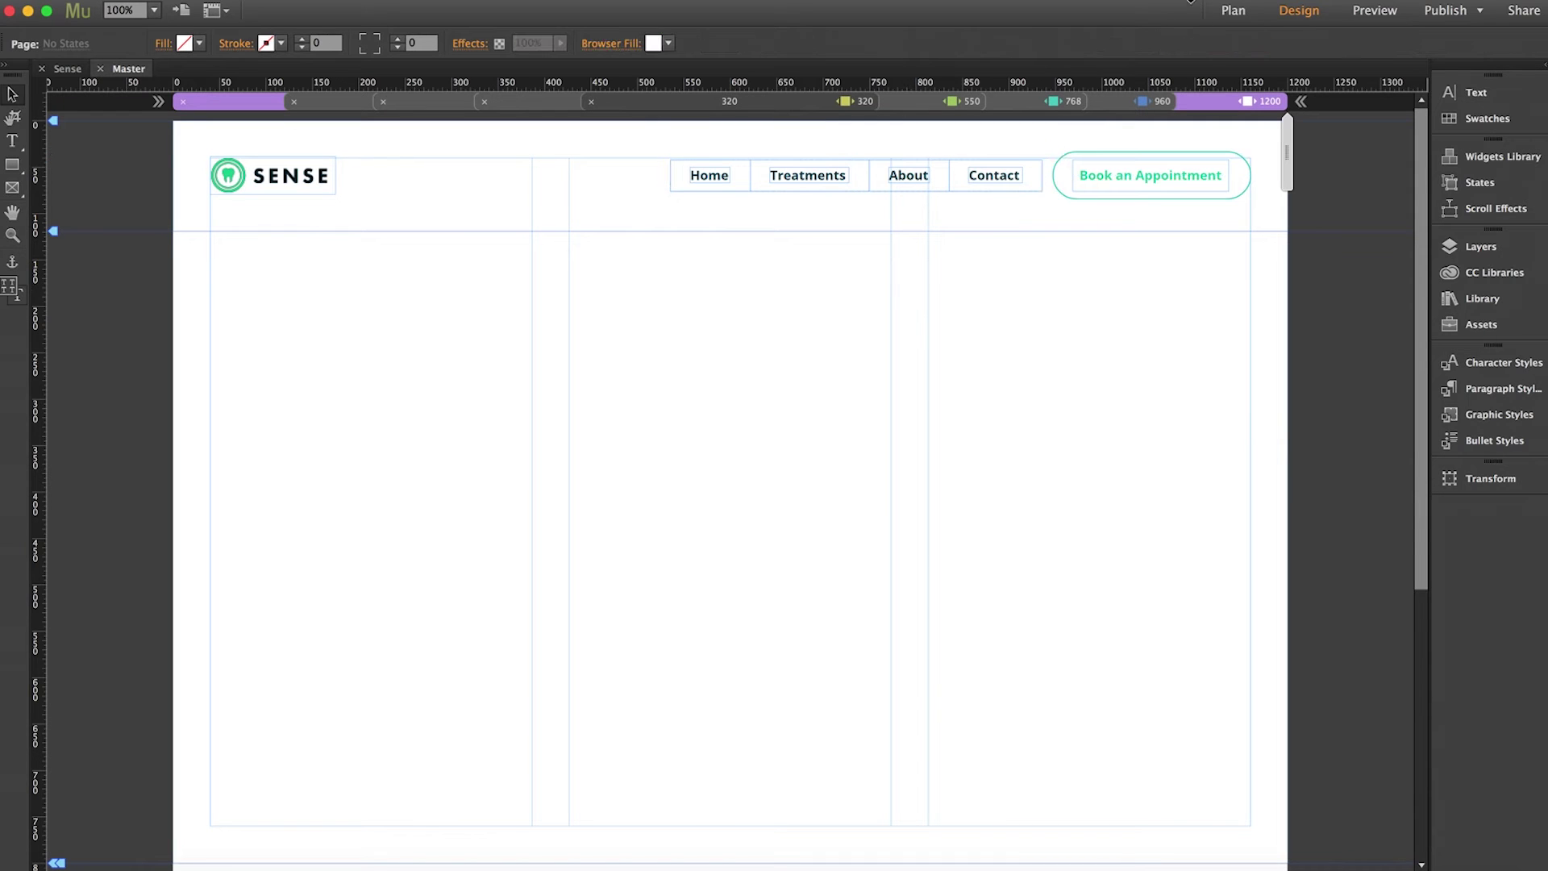
# Check the Master page at the 960 and 768 breakpoints, expanding and collapsing the accordion menu at 768.
pyautogui.click(1131, 99)
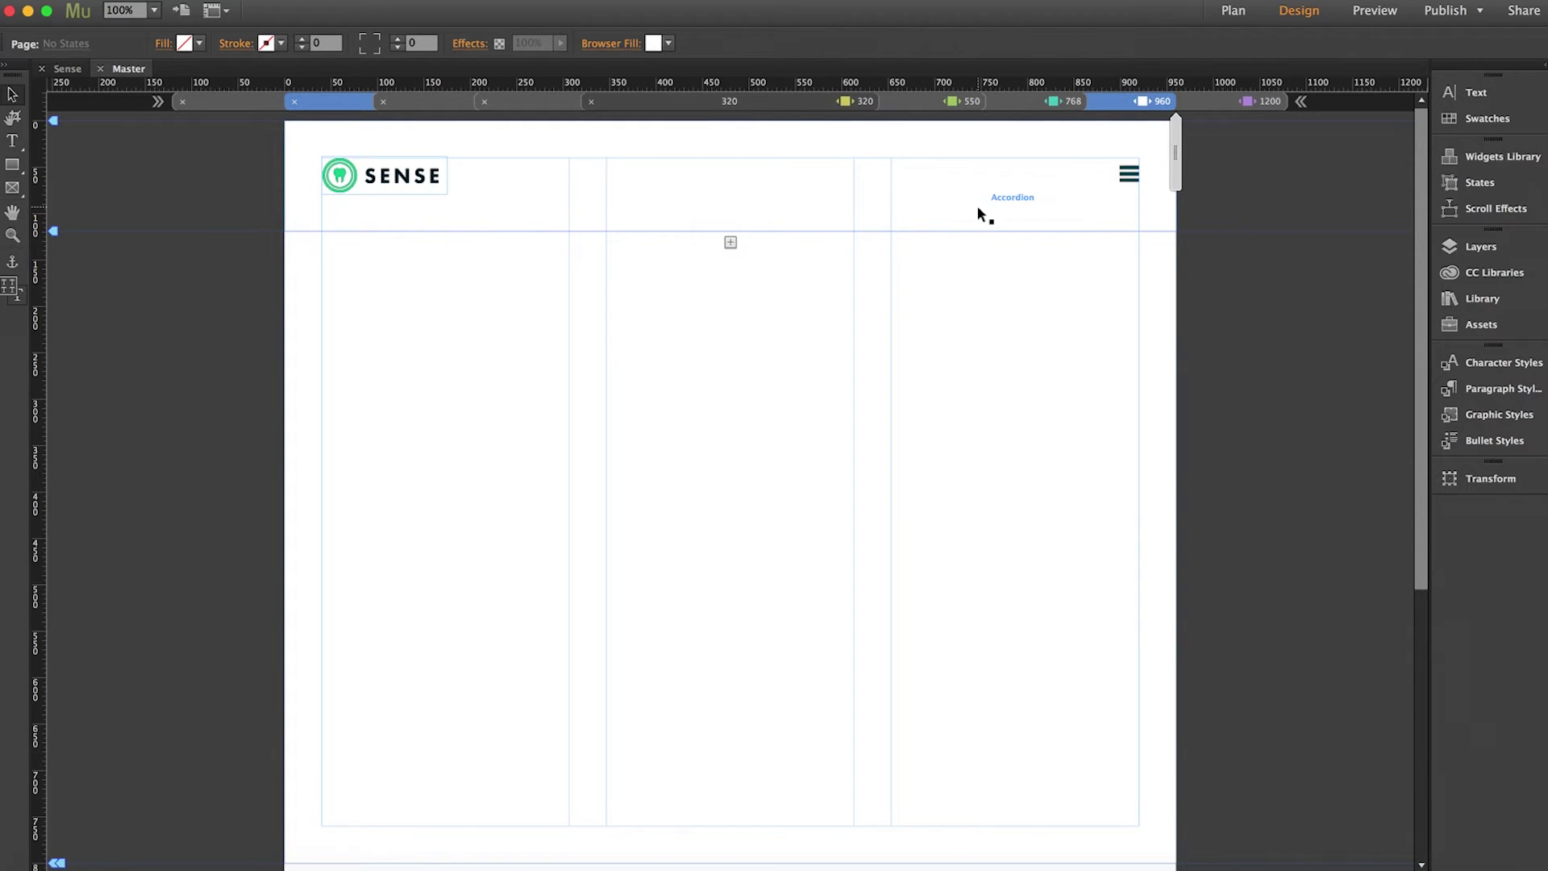
pyautogui.click(1046, 101)
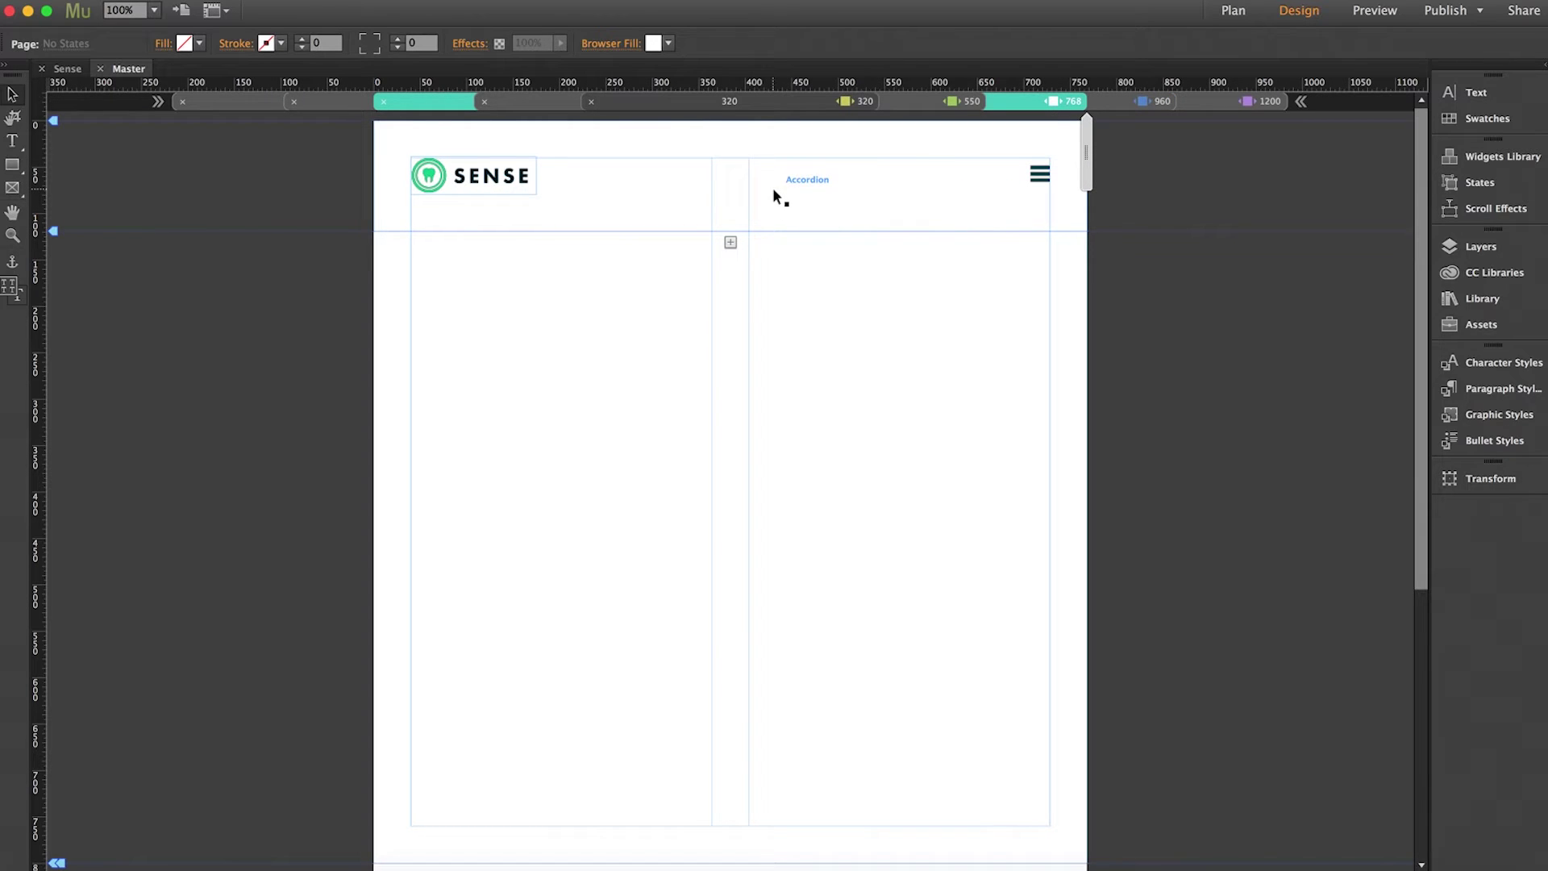
pyautogui.click(854, 174)
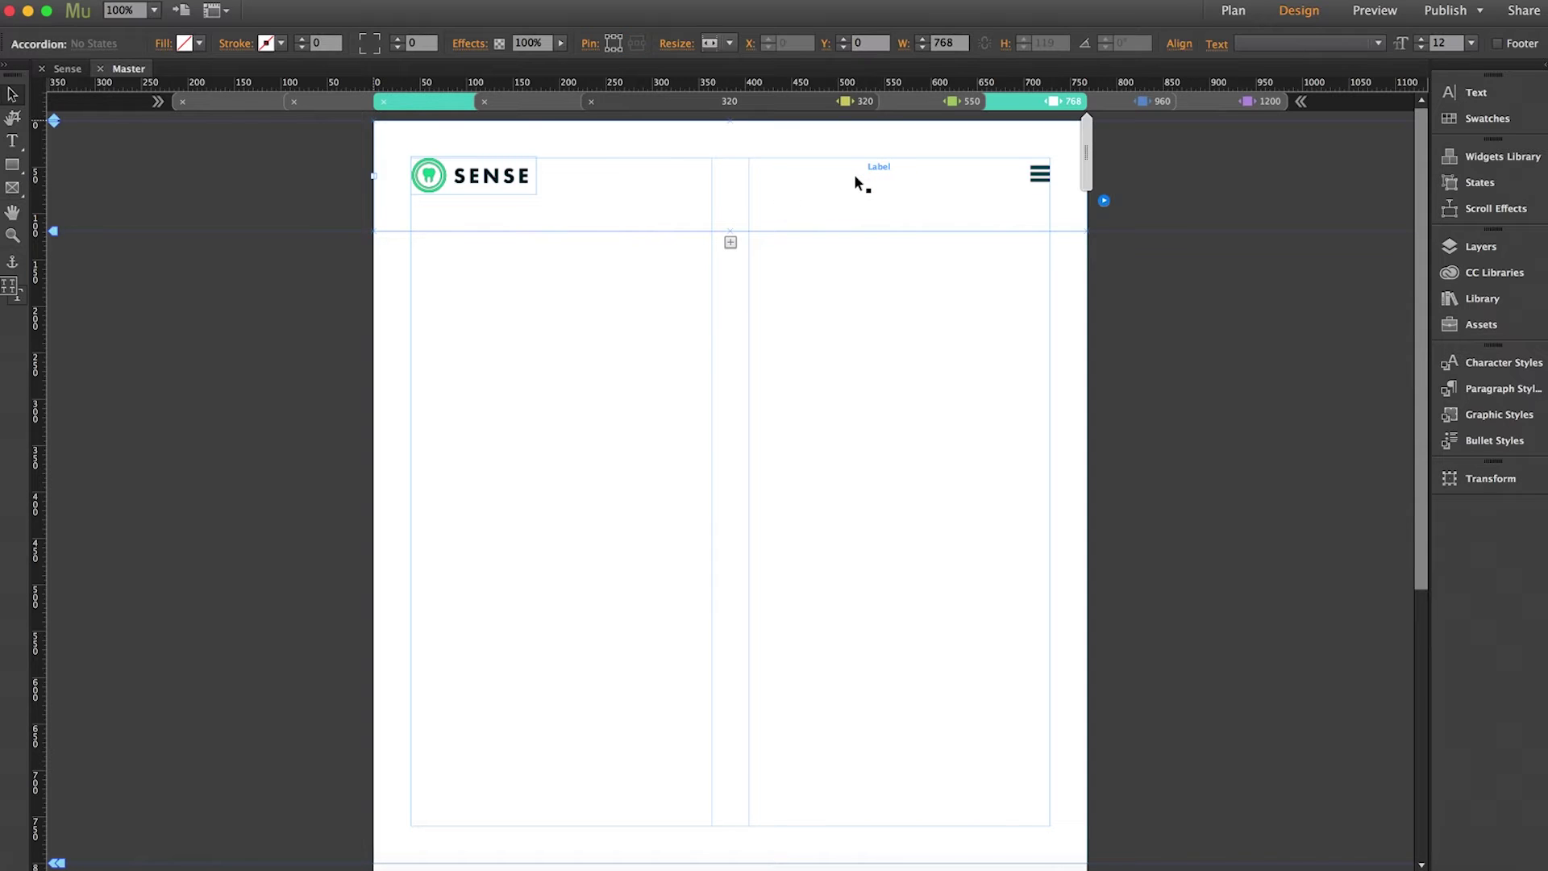
pyautogui.click(851, 181)
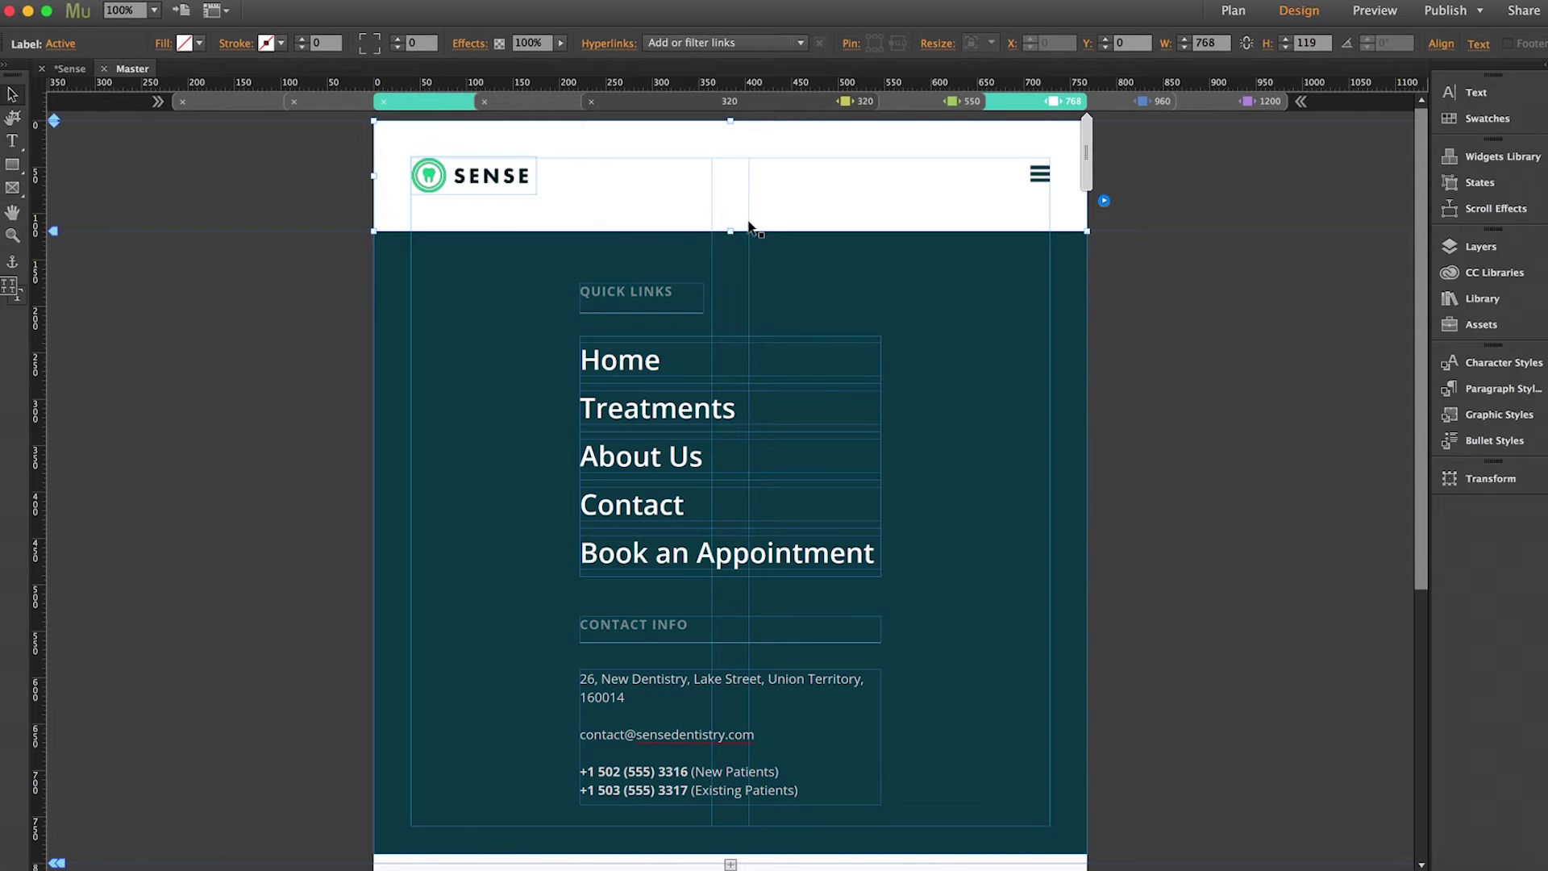
pyautogui.click(820, 200)
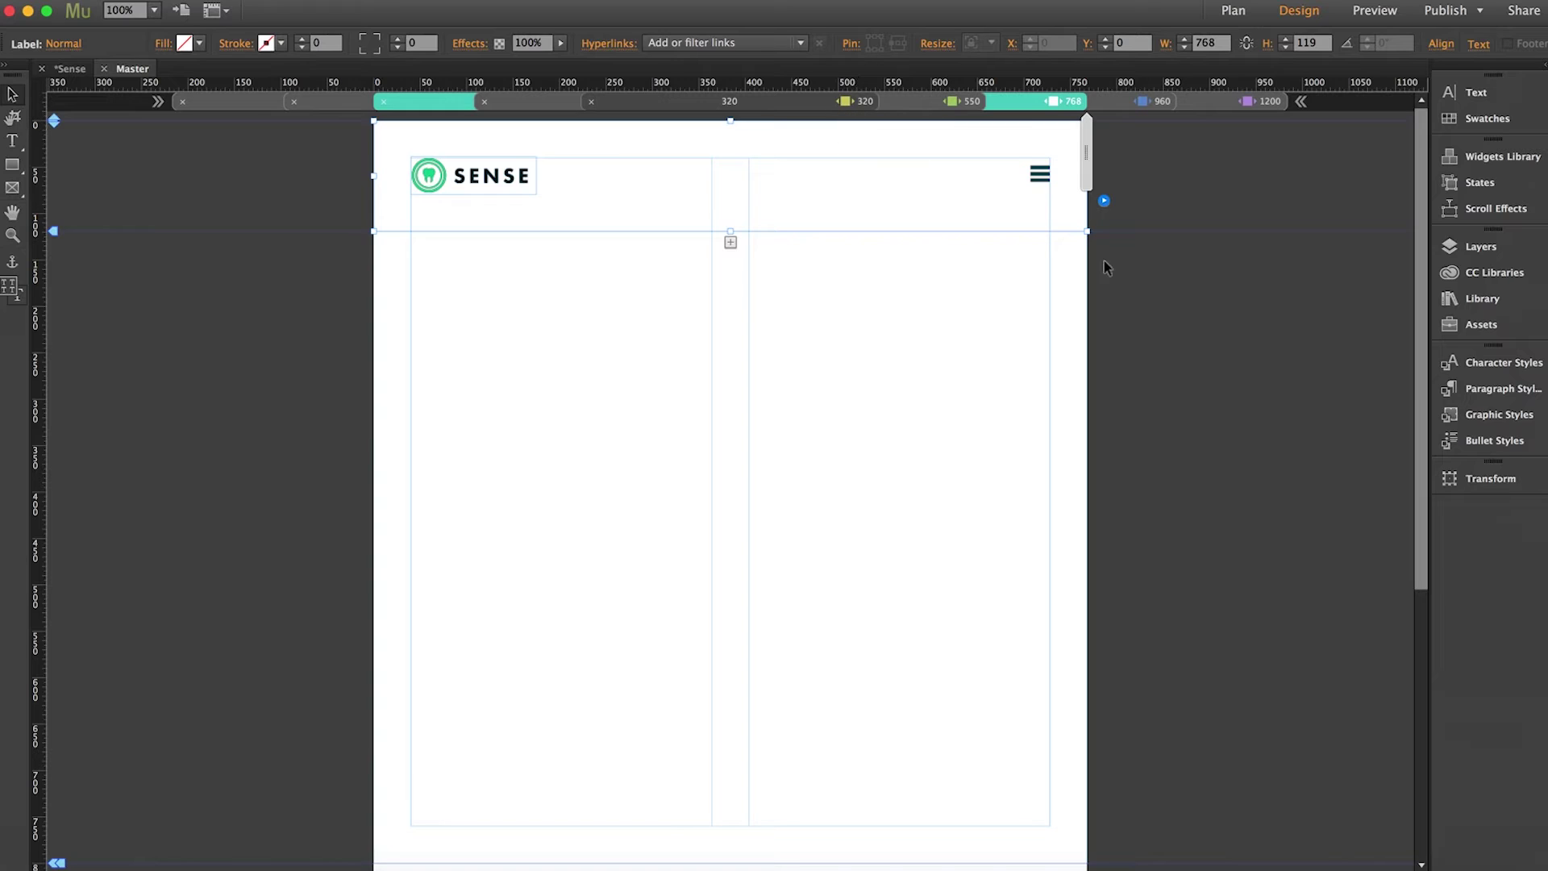
pyautogui.click(1156, 276)
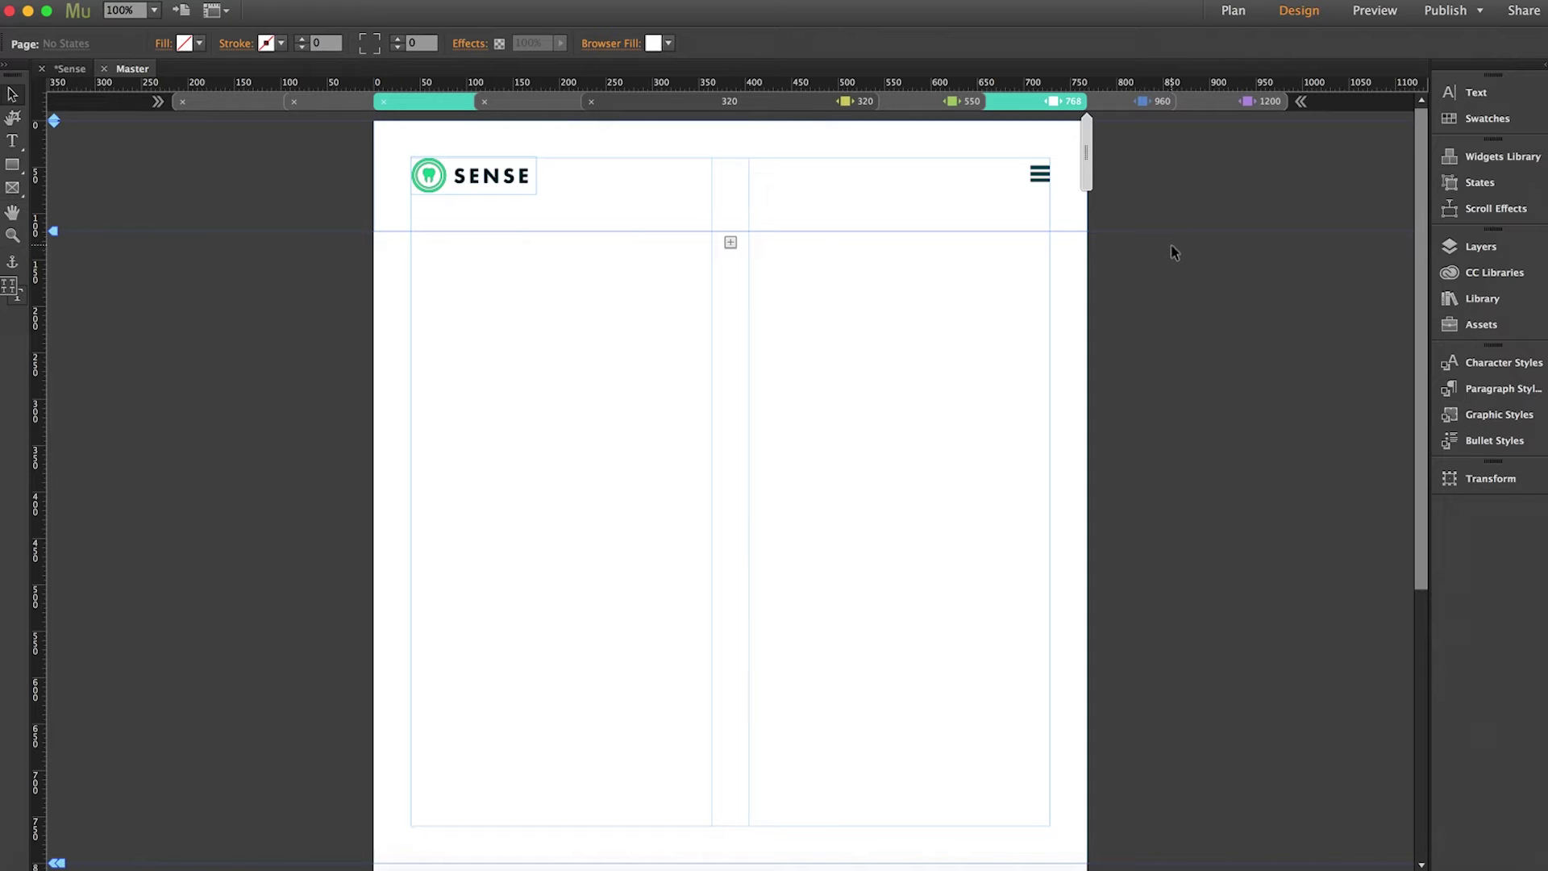
# Open the Home page from the site plan and show it at the 1200 breakpoint.
pyautogui.click(1236, 12)
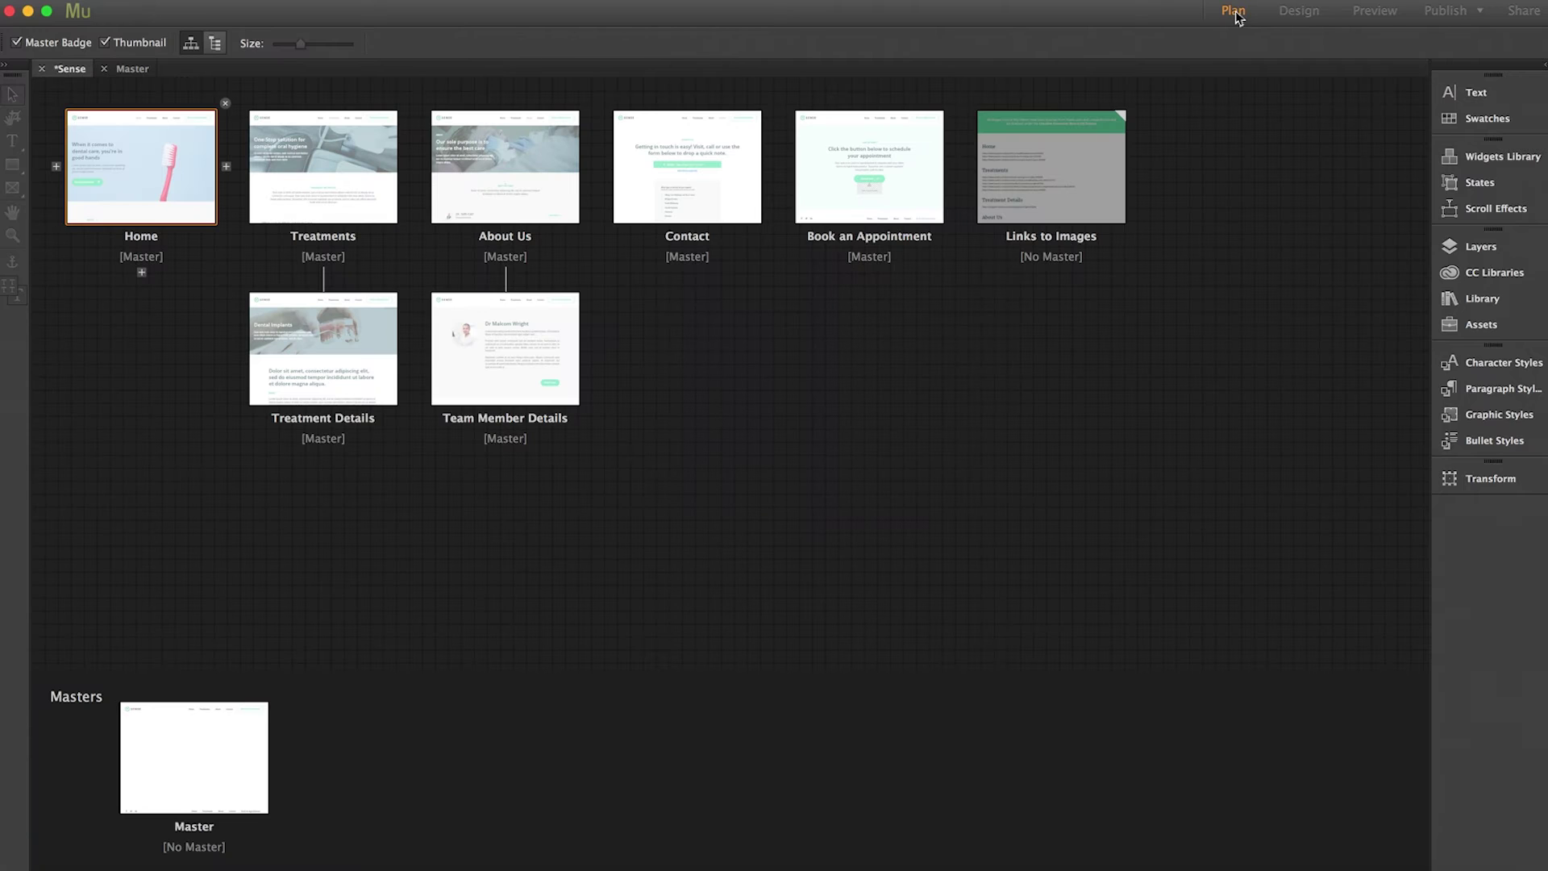
pyautogui.doubleClick(140, 174)
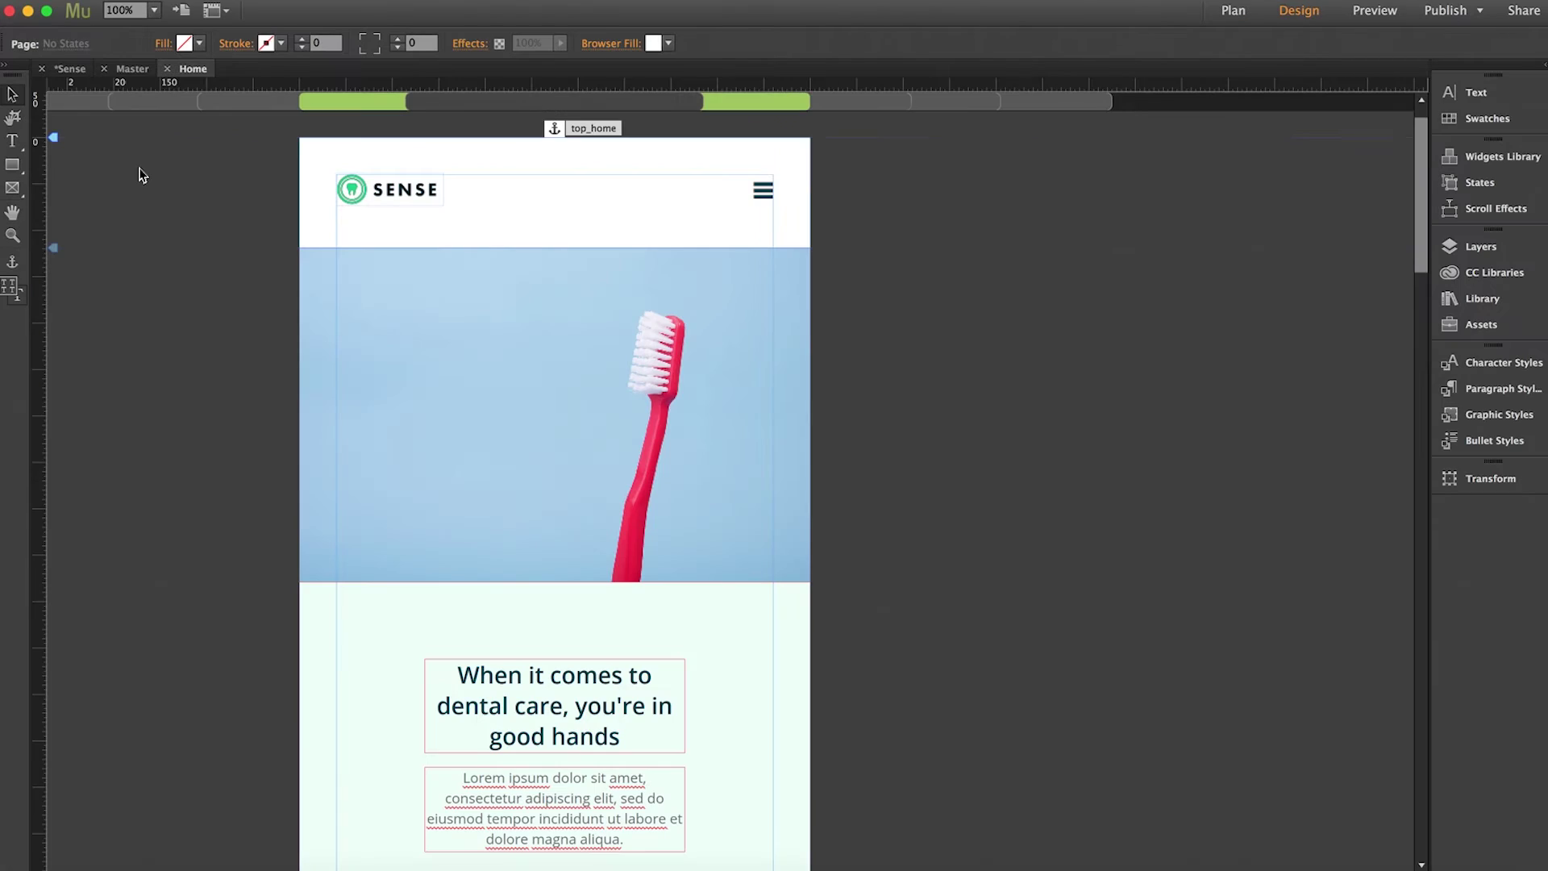
pyautogui.click(1074, 103)
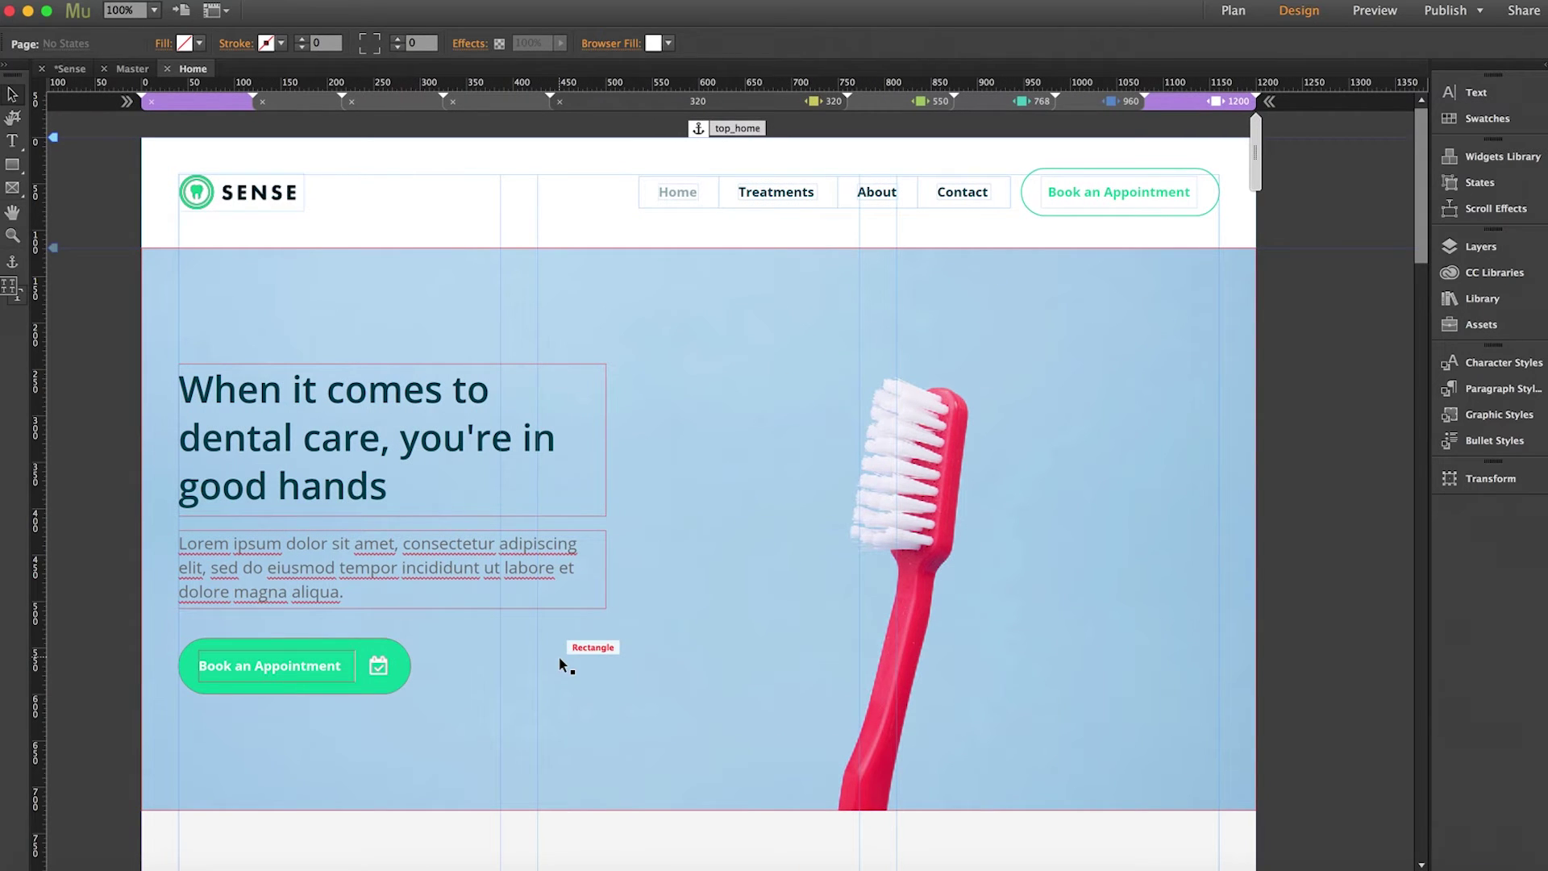
# Find the Show Toolset widget beside the Home page's video gallery and review its configuration options.
pyautogui.scroll(-5, 562, 663)
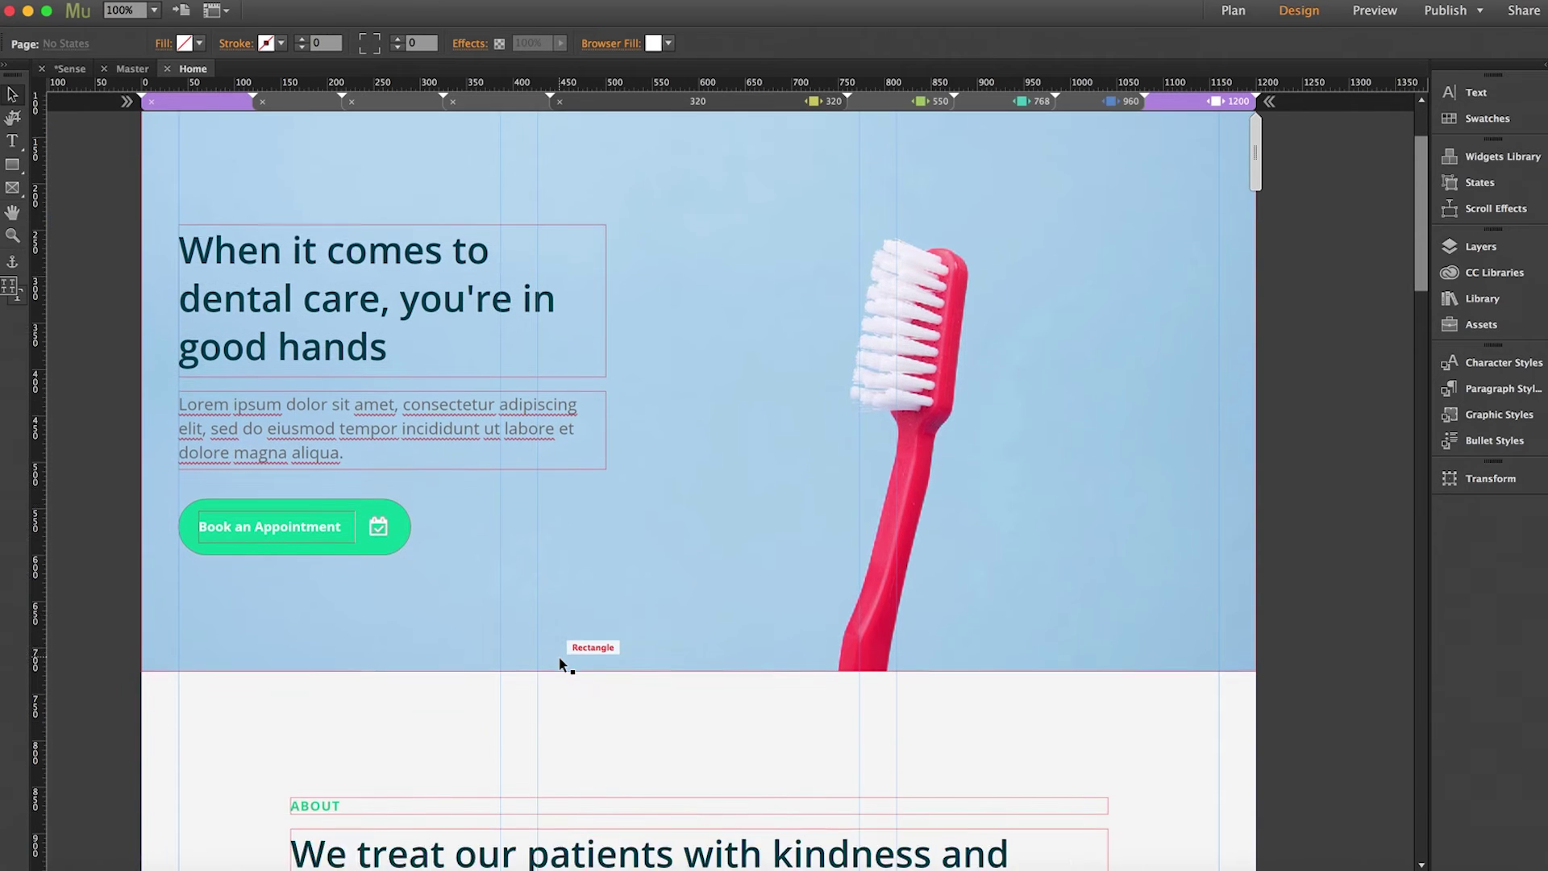
pyautogui.scroll(-13, 561, 660)
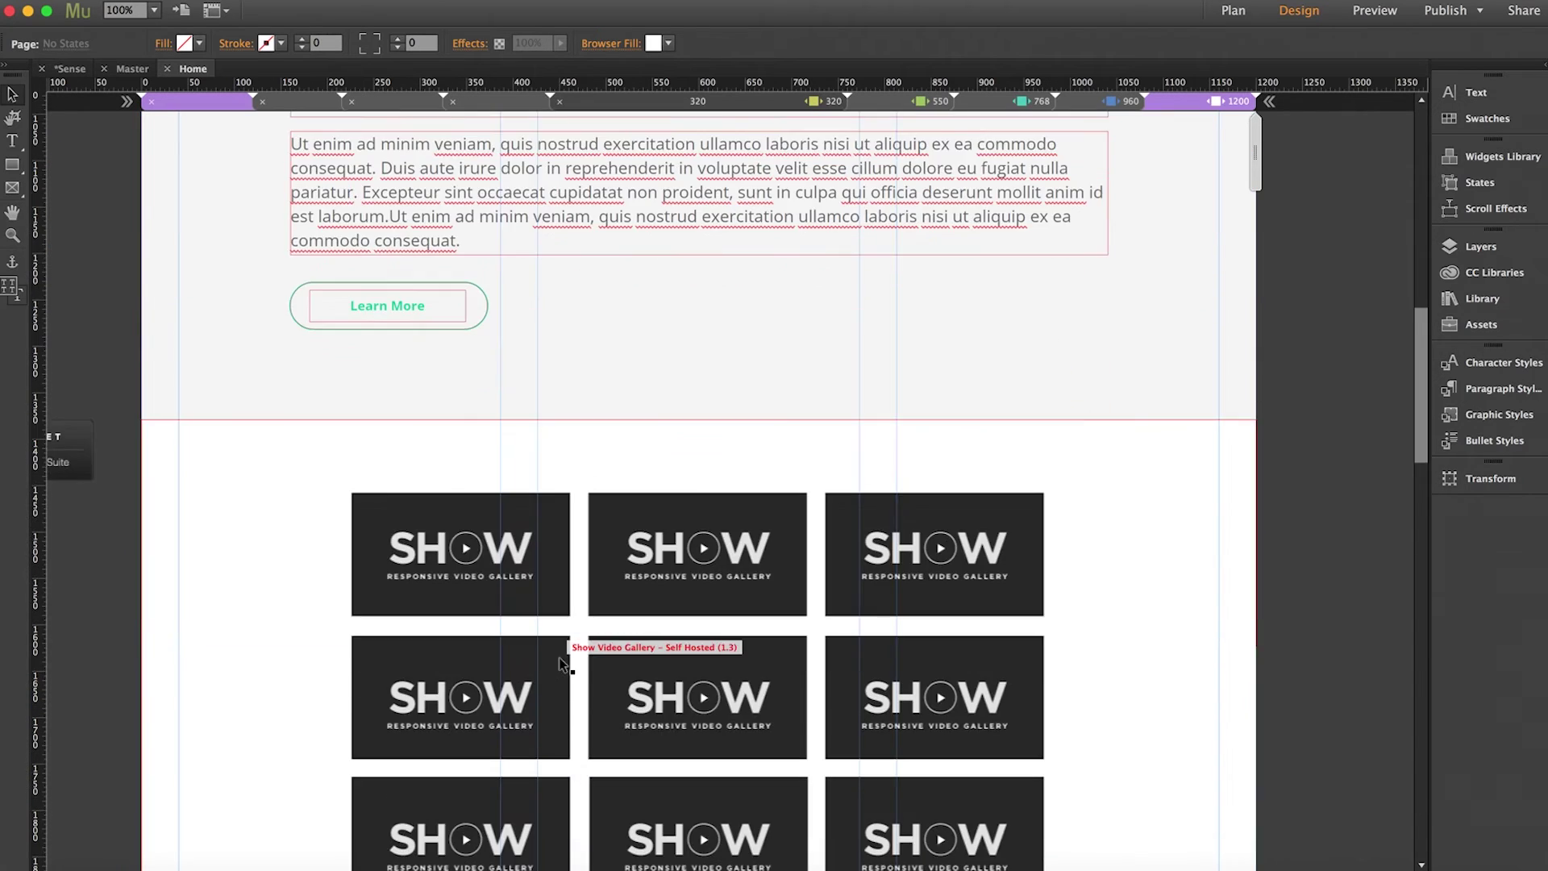
pyautogui.scroll(-3, 559, 657)
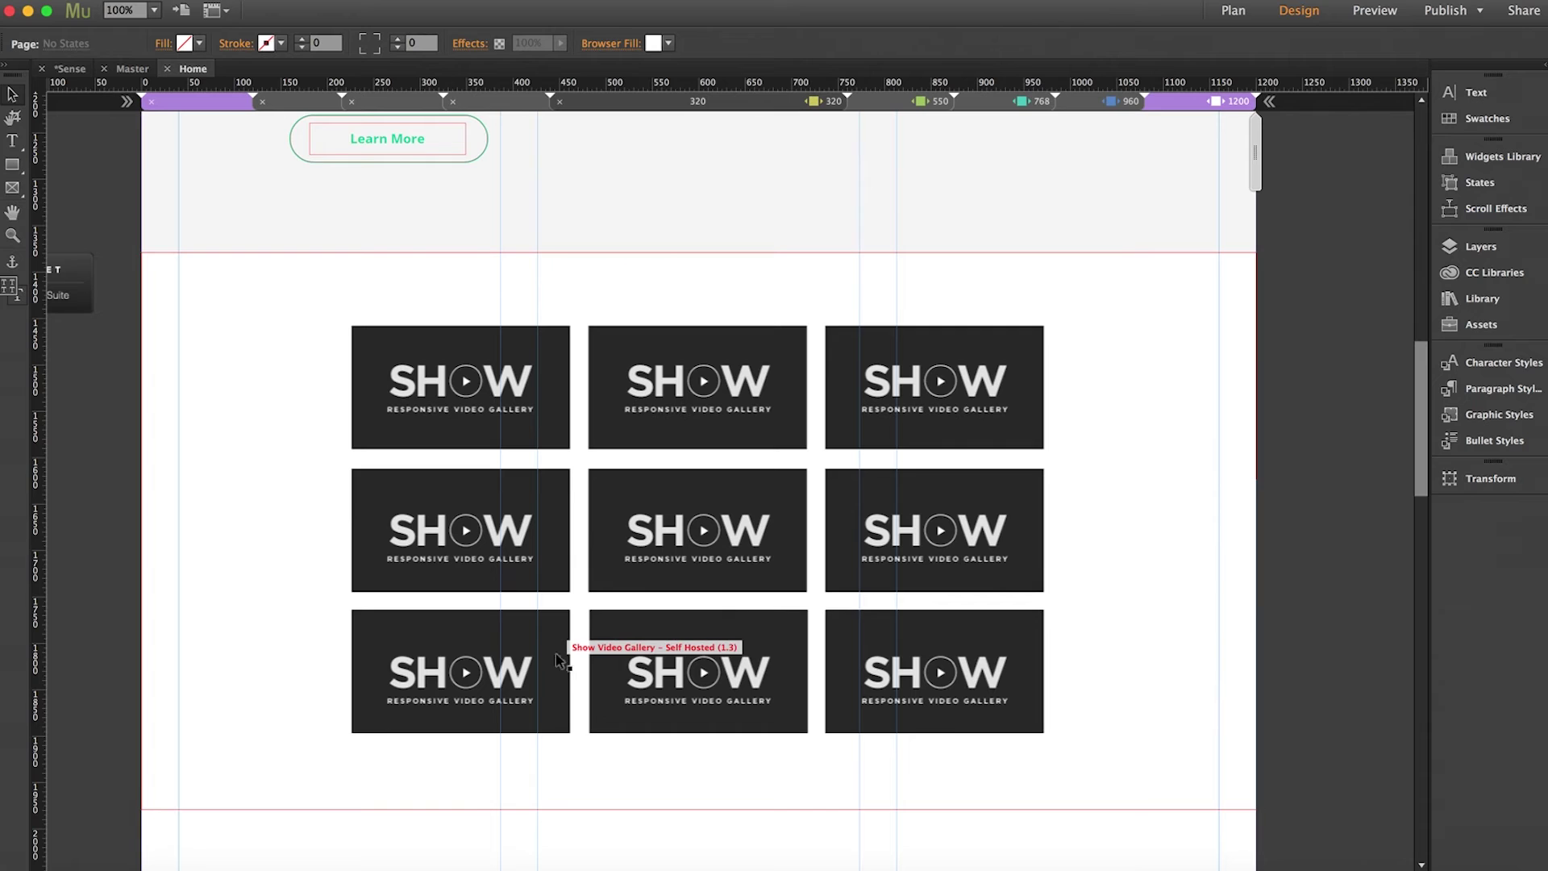
pyautogui.hscroll(-5, 540, 641)
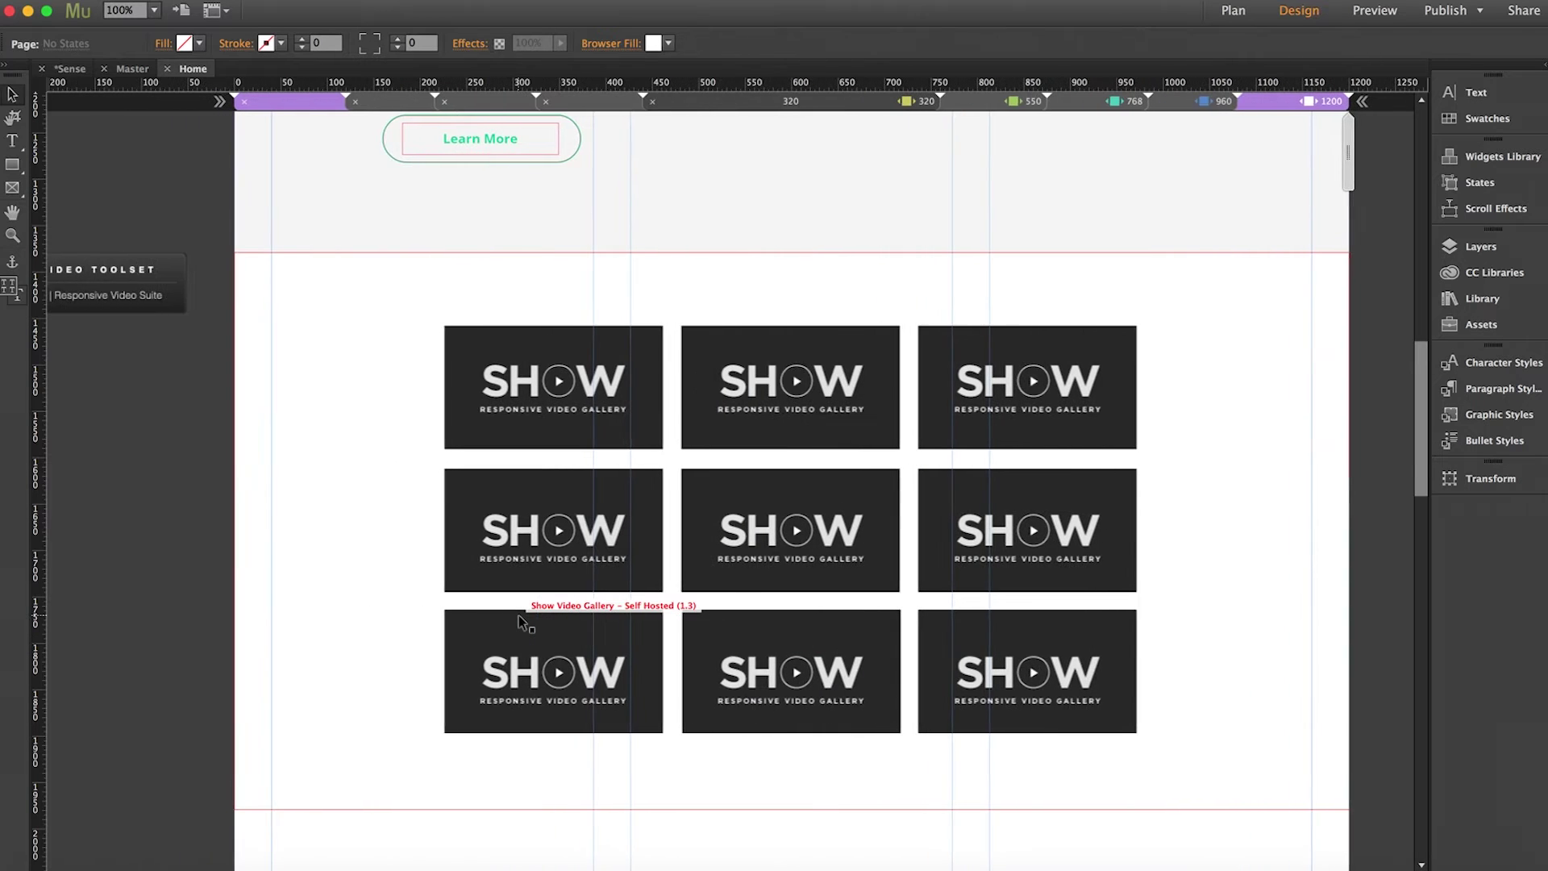
pyautogui.hscroll(-4, 520, 619)
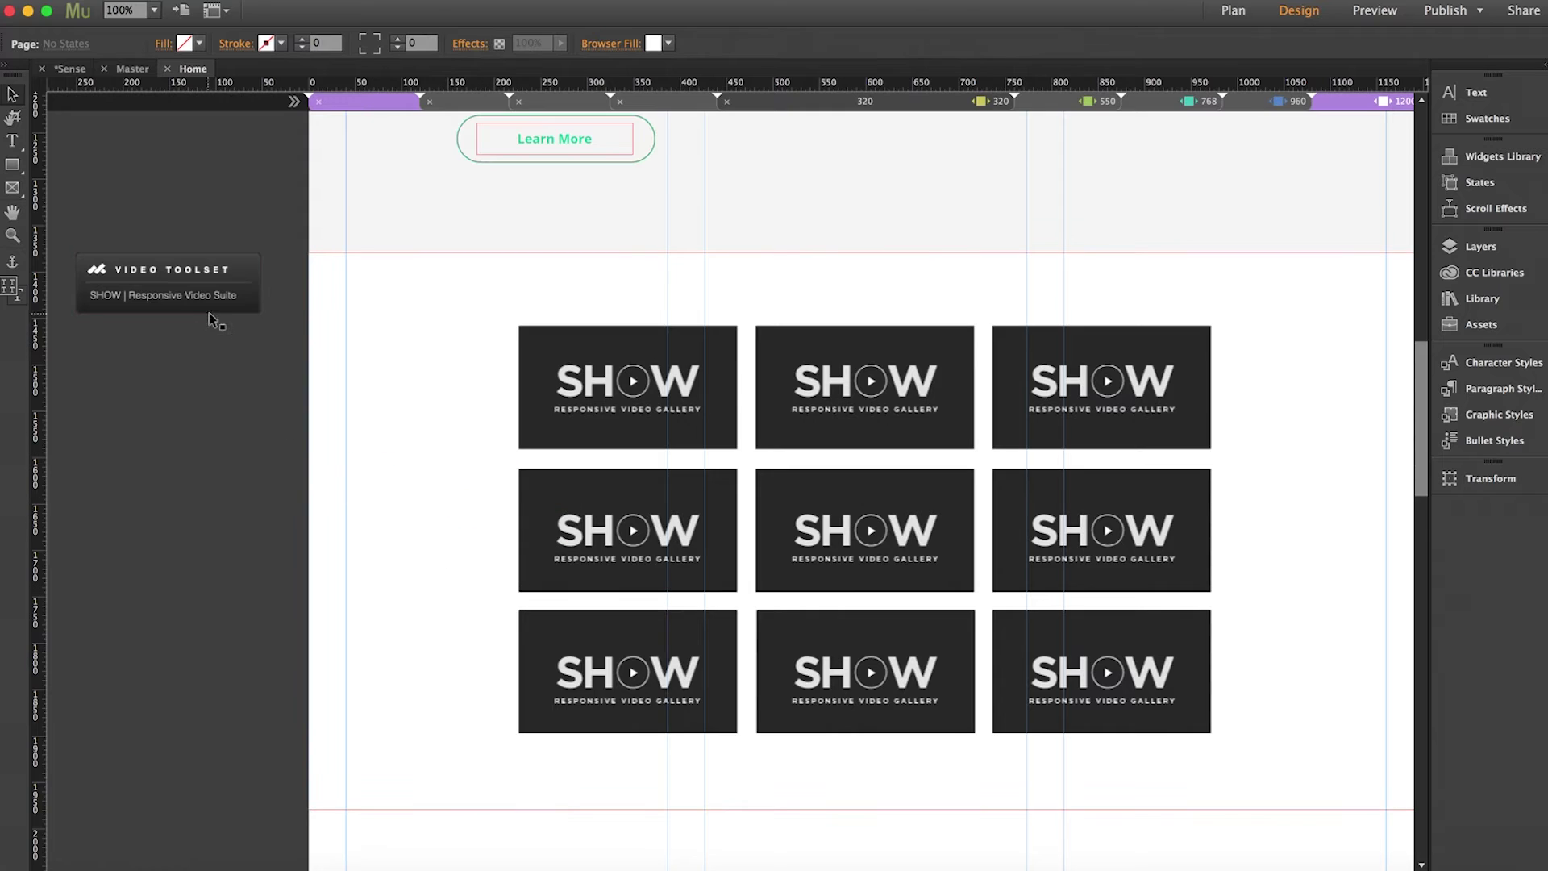
pyautogui.click(238, 279)
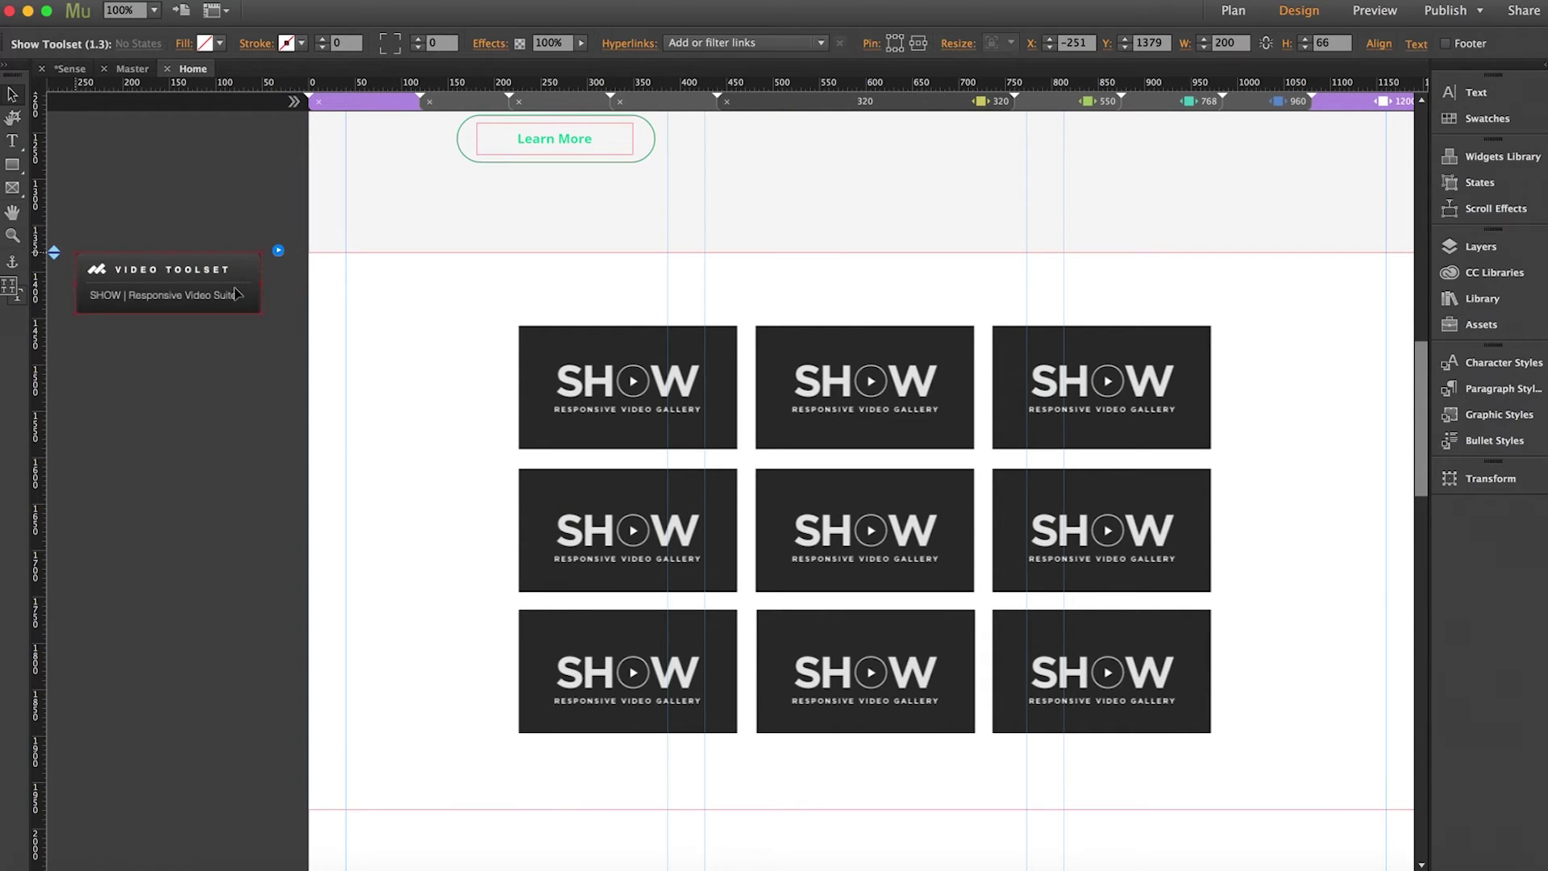
pyautogui.click(278, 251)
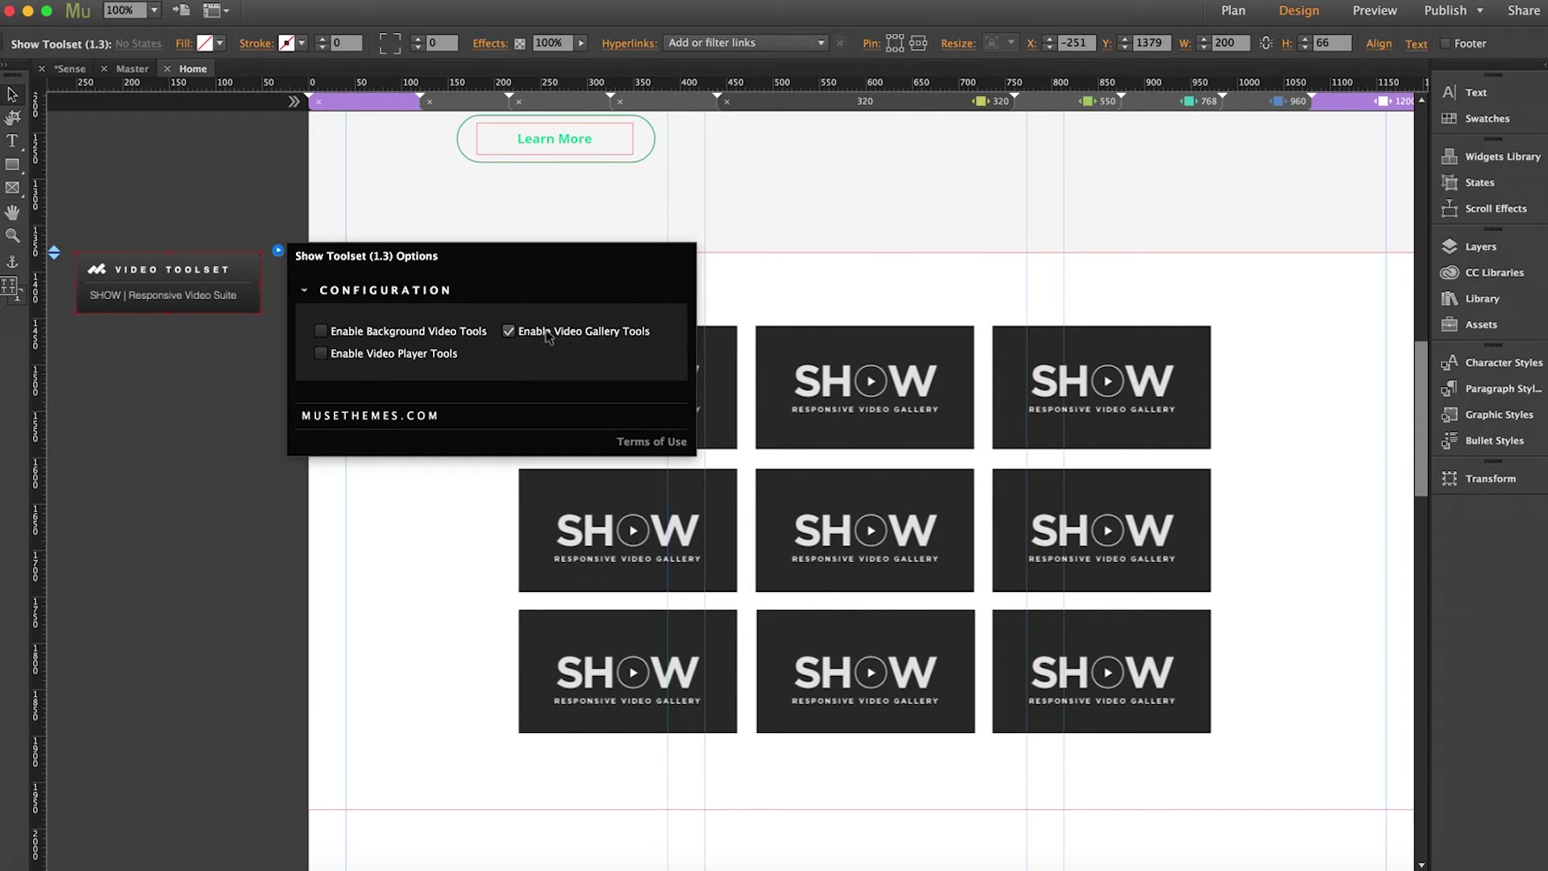
pyautogui.click(235, 517)
# Review the Local Video Setup options of the self-hosted Show Video Gallery widget, then close them.
pyautogui.hscroll(3, 220, 523)
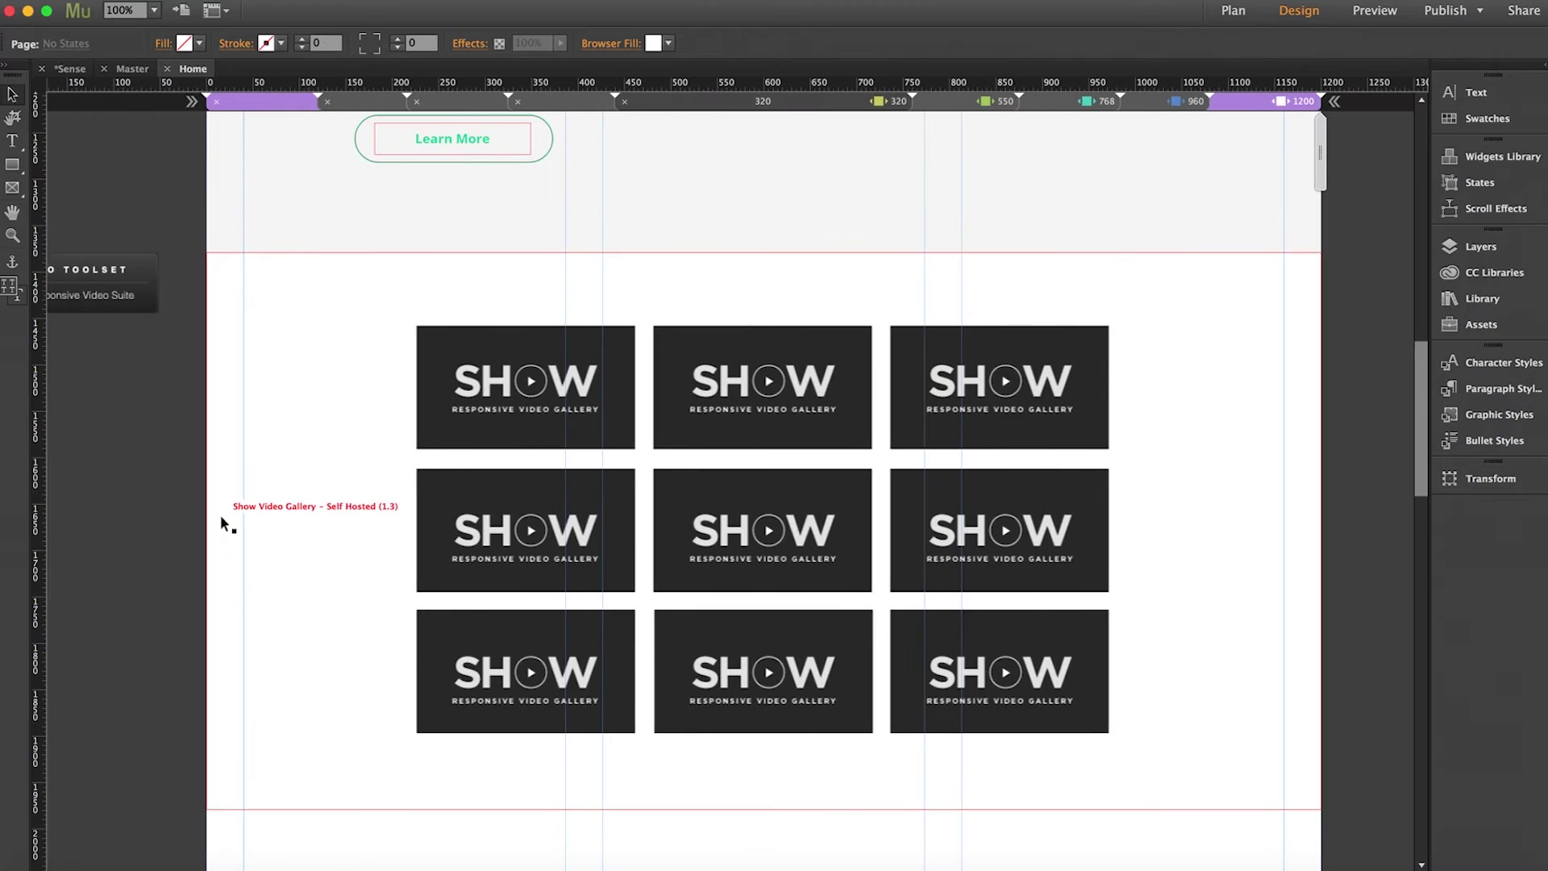
pyautogui.hscroll(3, 221, 519)
pyautogui.click(768, 387)
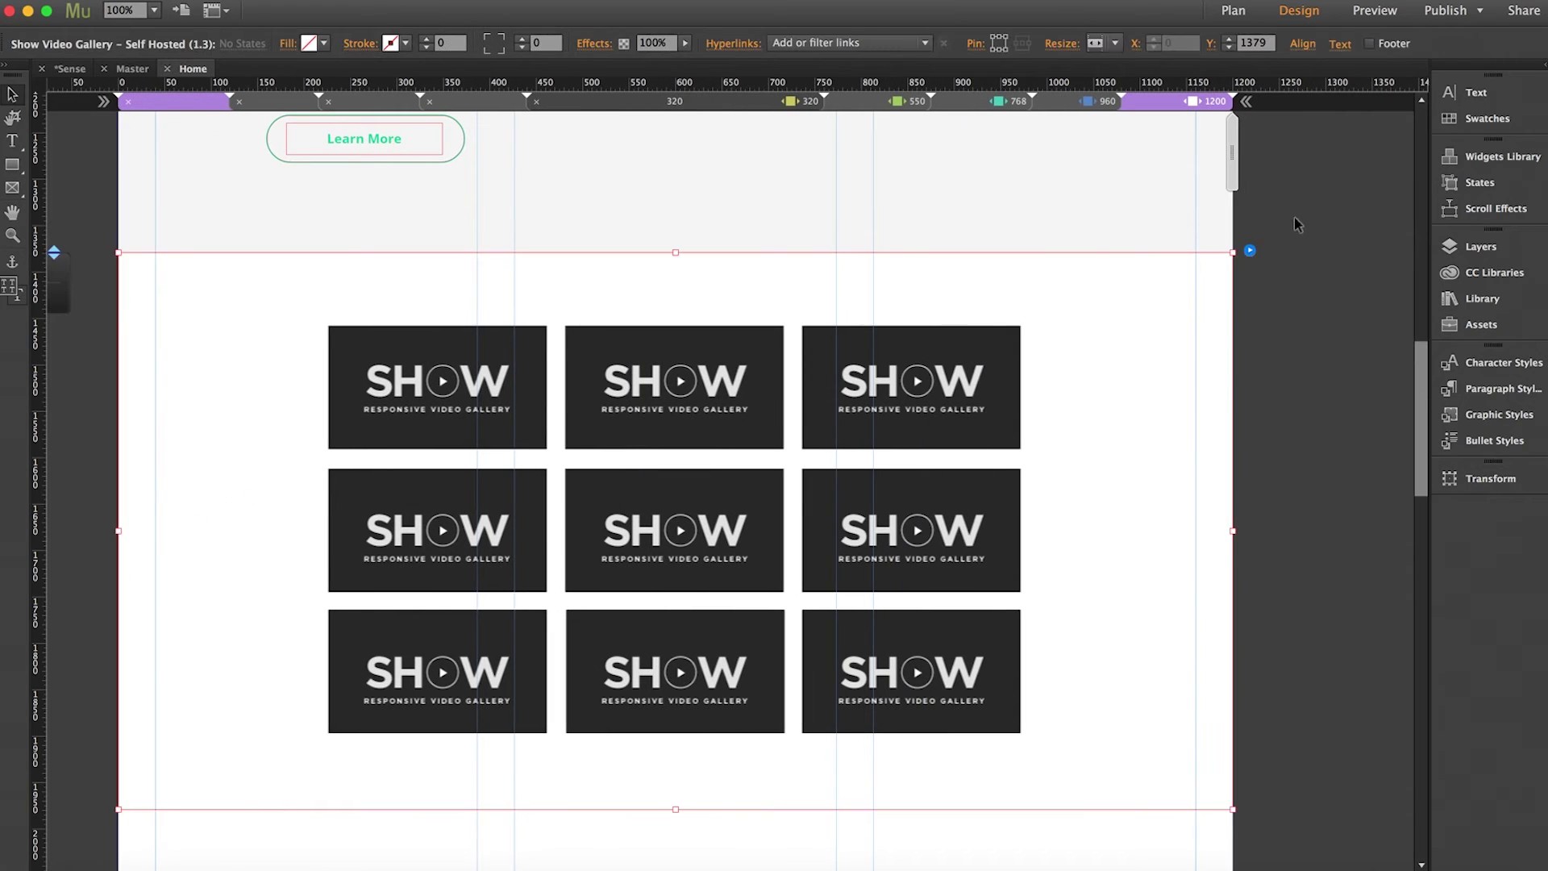
pyautogui.click(1250, 251)
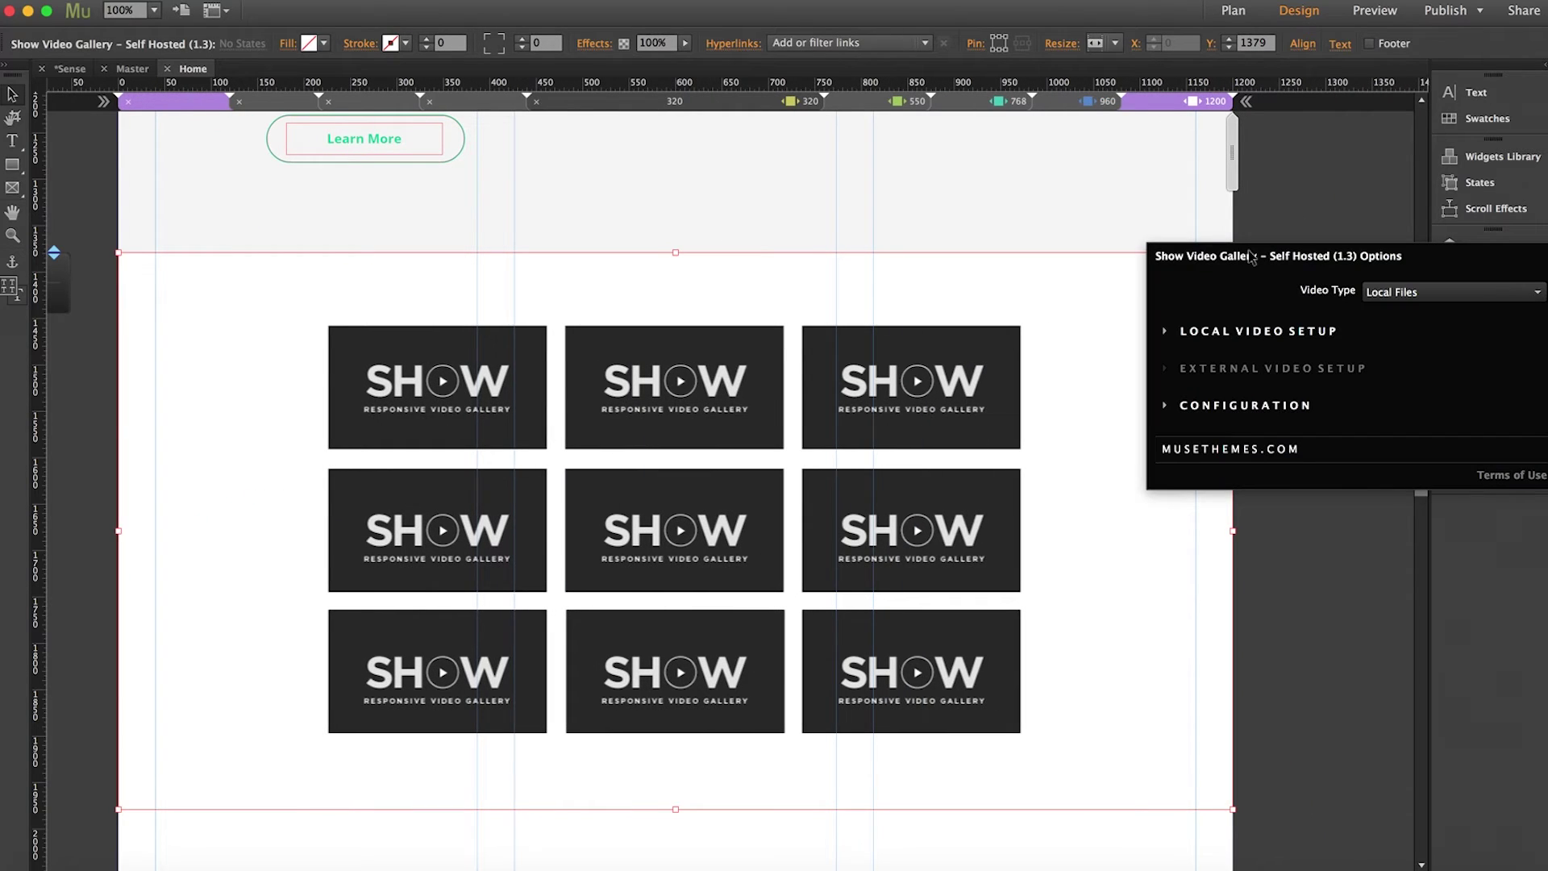
pyautogui.click(1219, 334)
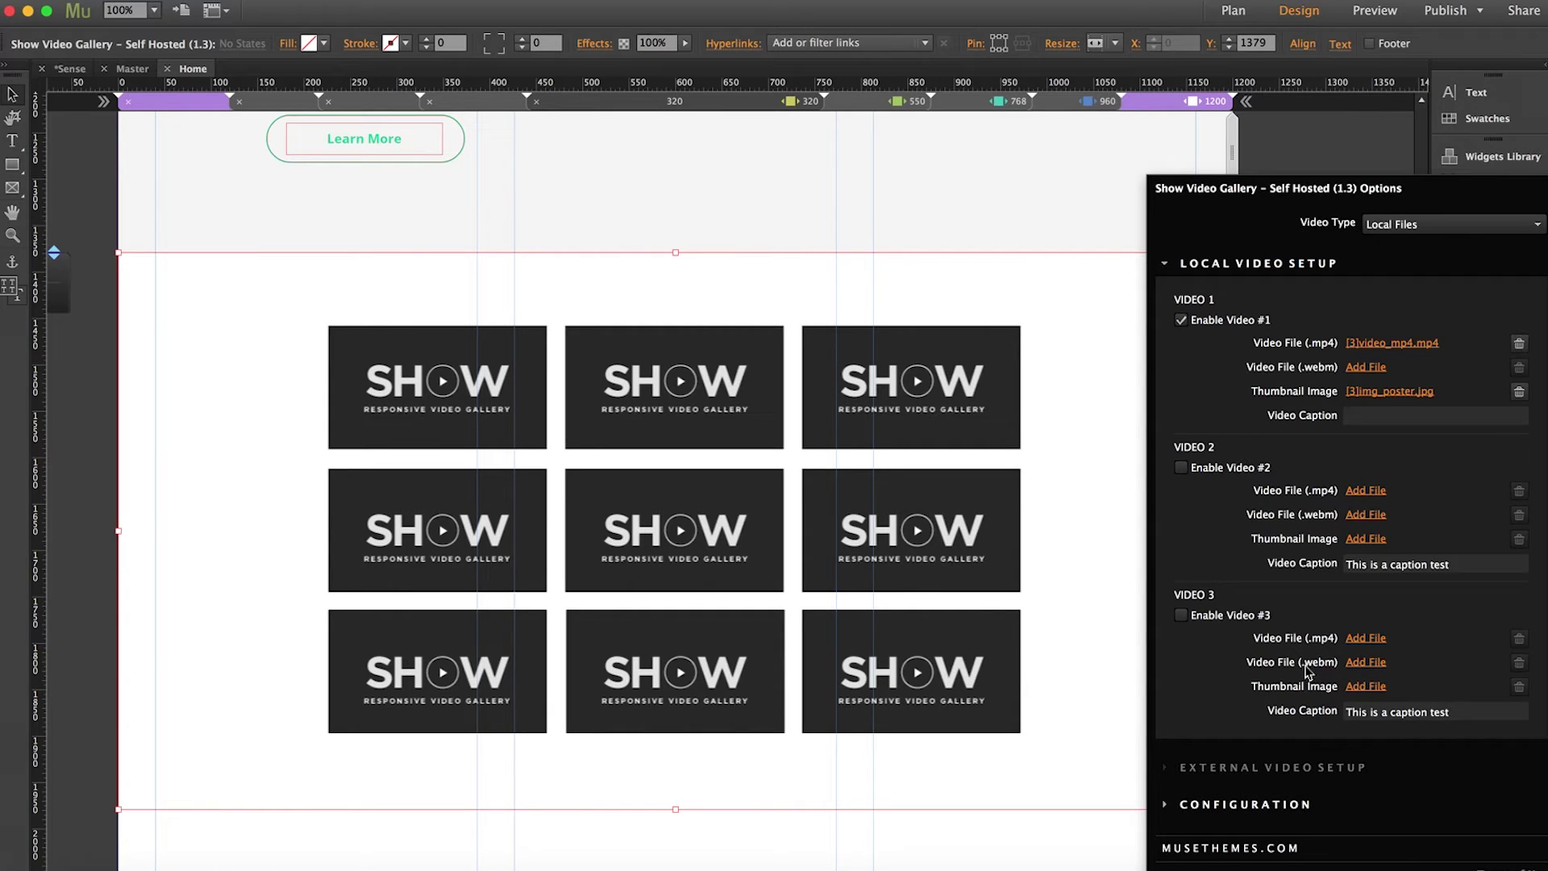
pyautogui.click(1294, 157)
# Return to the site plan and open the Treatments page for editing.
pyautogui.click(1232, 11)
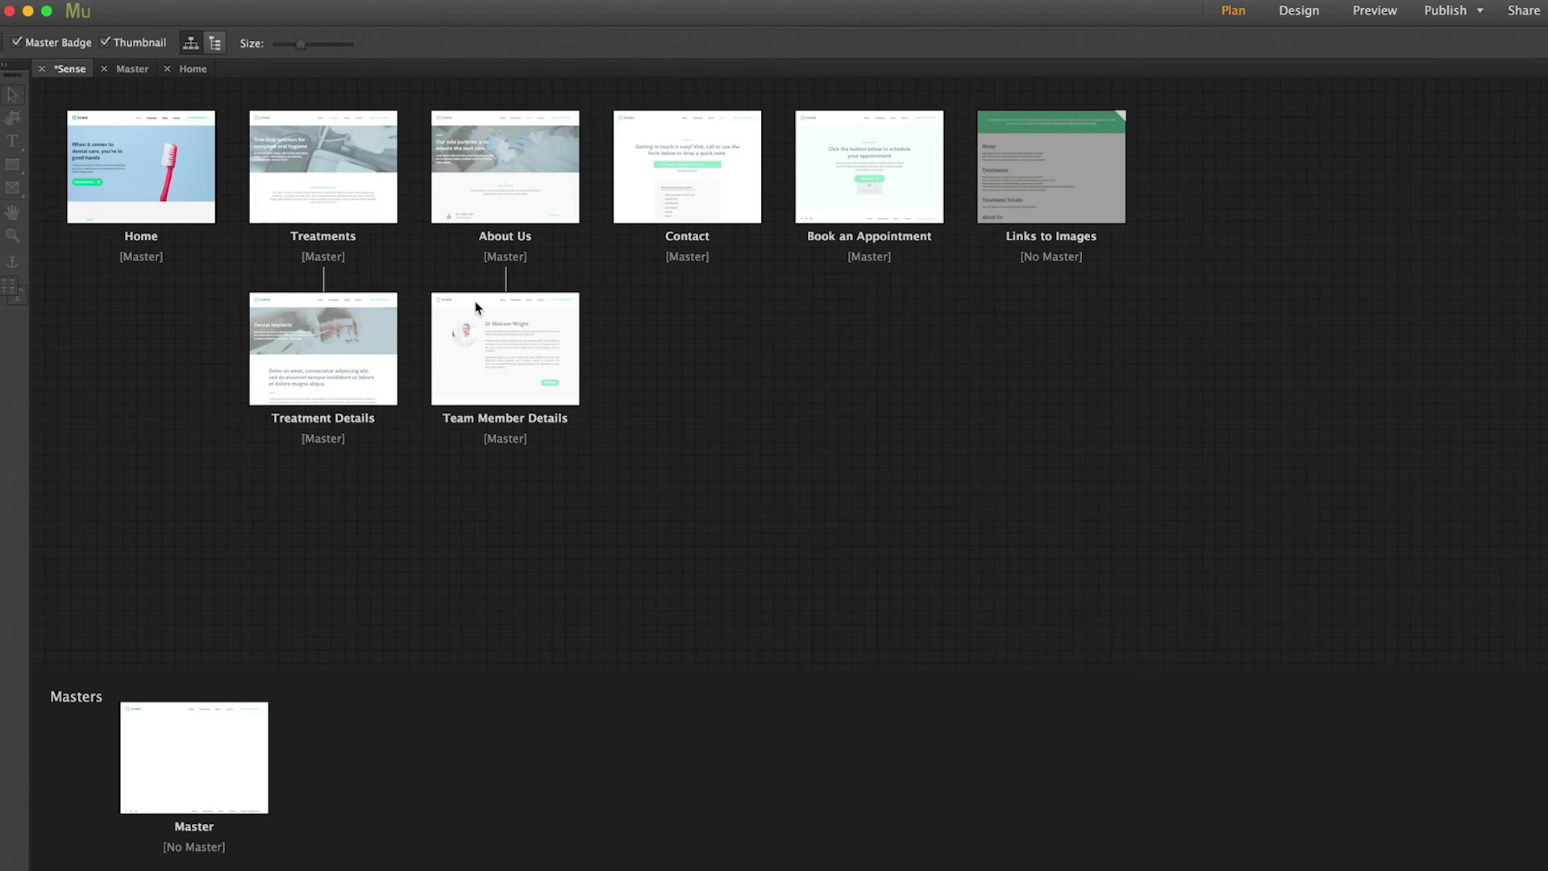
pyautogui.doubleClick(336, 190)
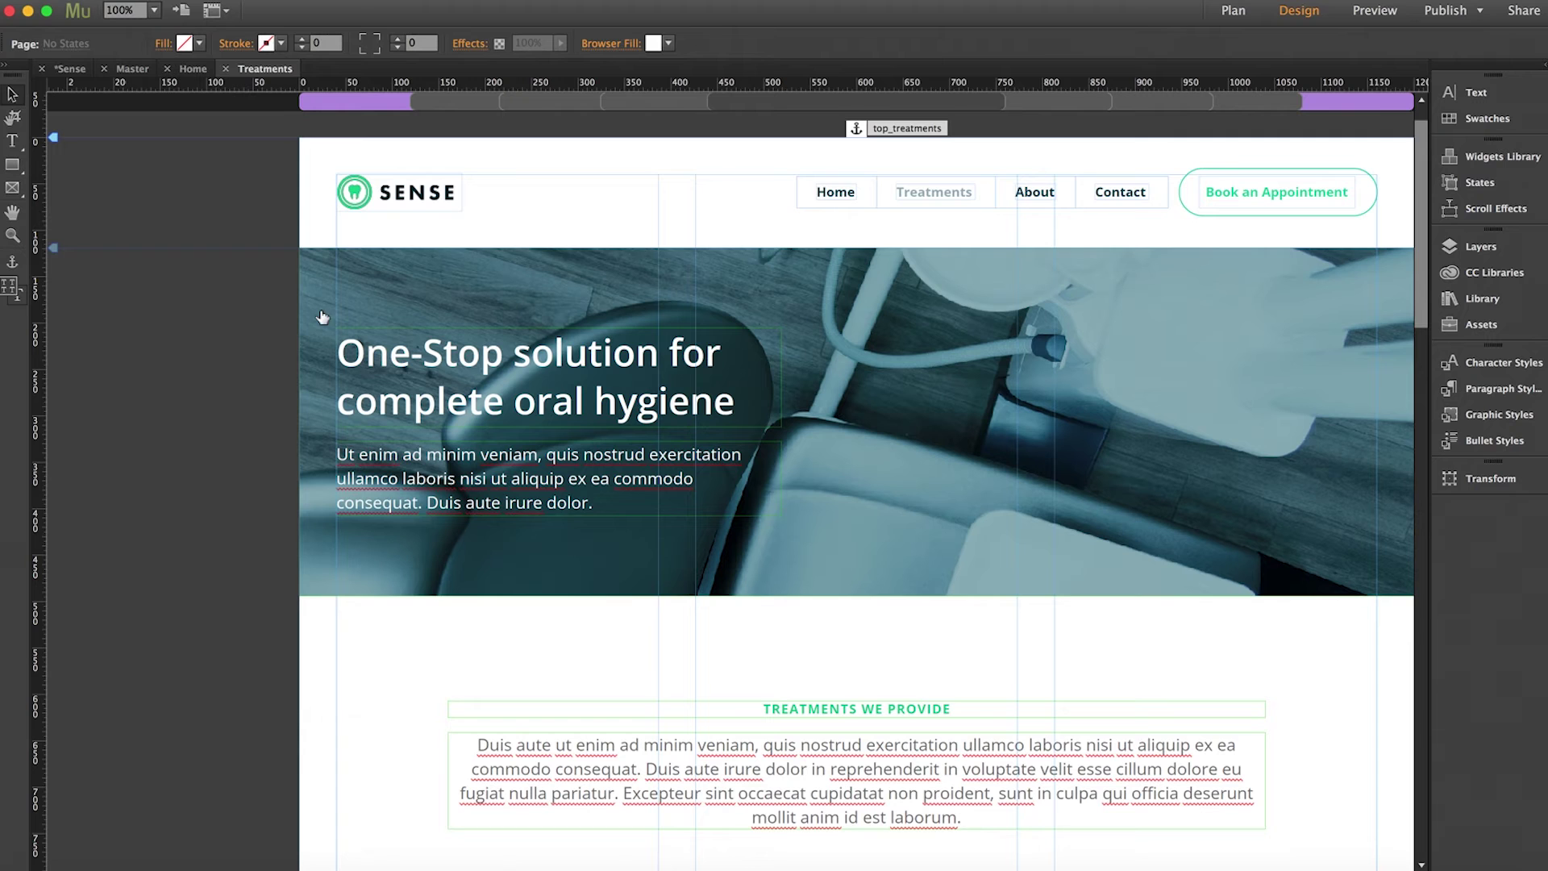
pyautogui.hscroll(4, 203, 520)
pyautogui.scroll(-1, 203, 520)
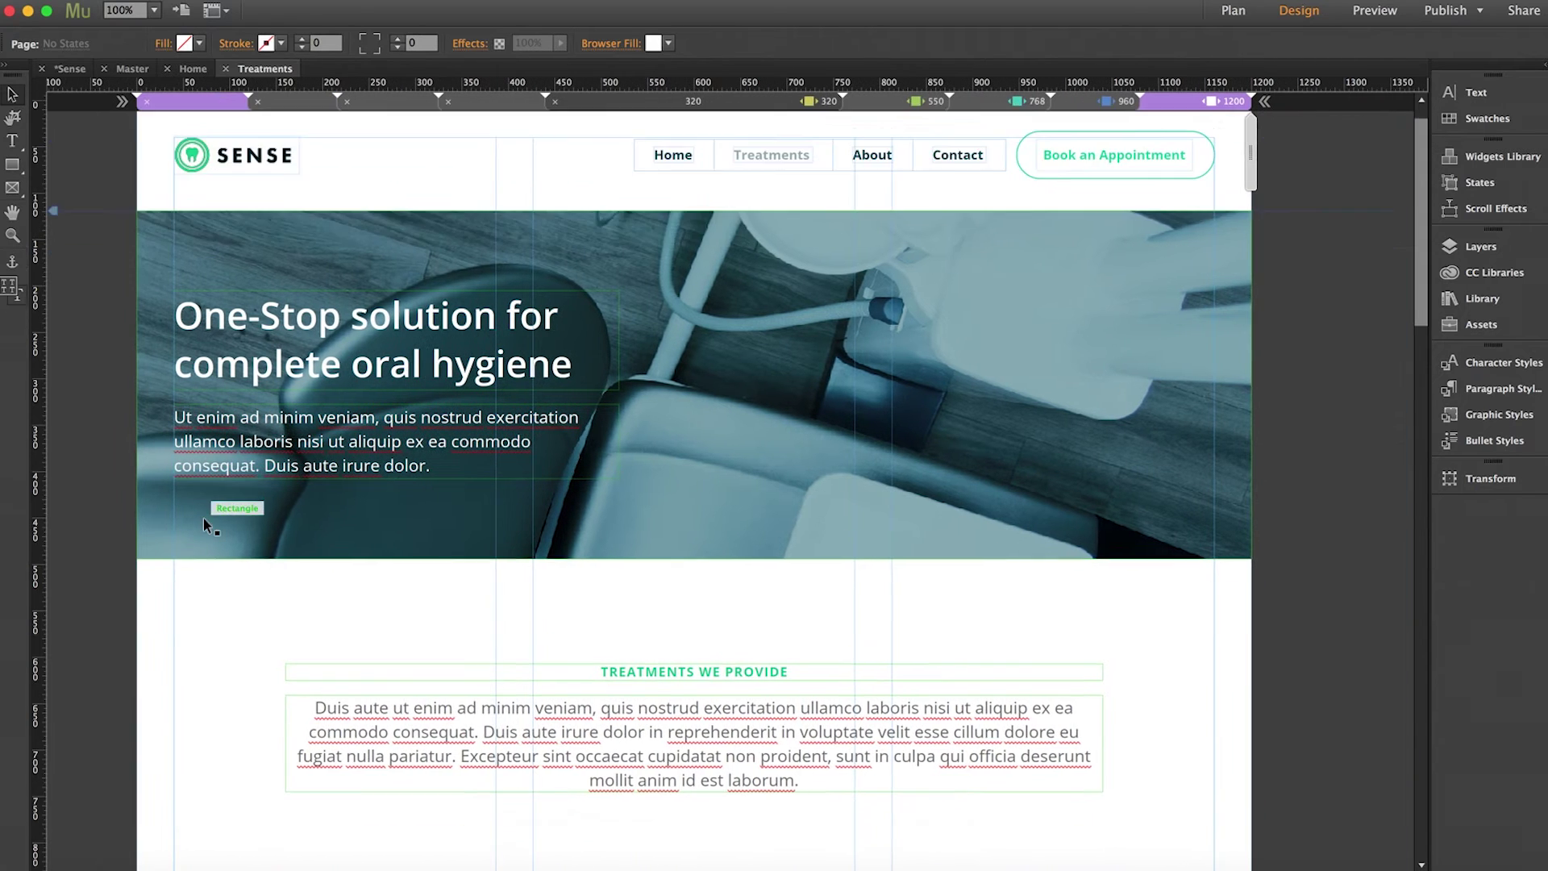
# Check the hyperlink assigned to the Filling, Core Buildups and Root Canal state button, then deselect it.
pyautogui.scroll(-5, 203, 518)
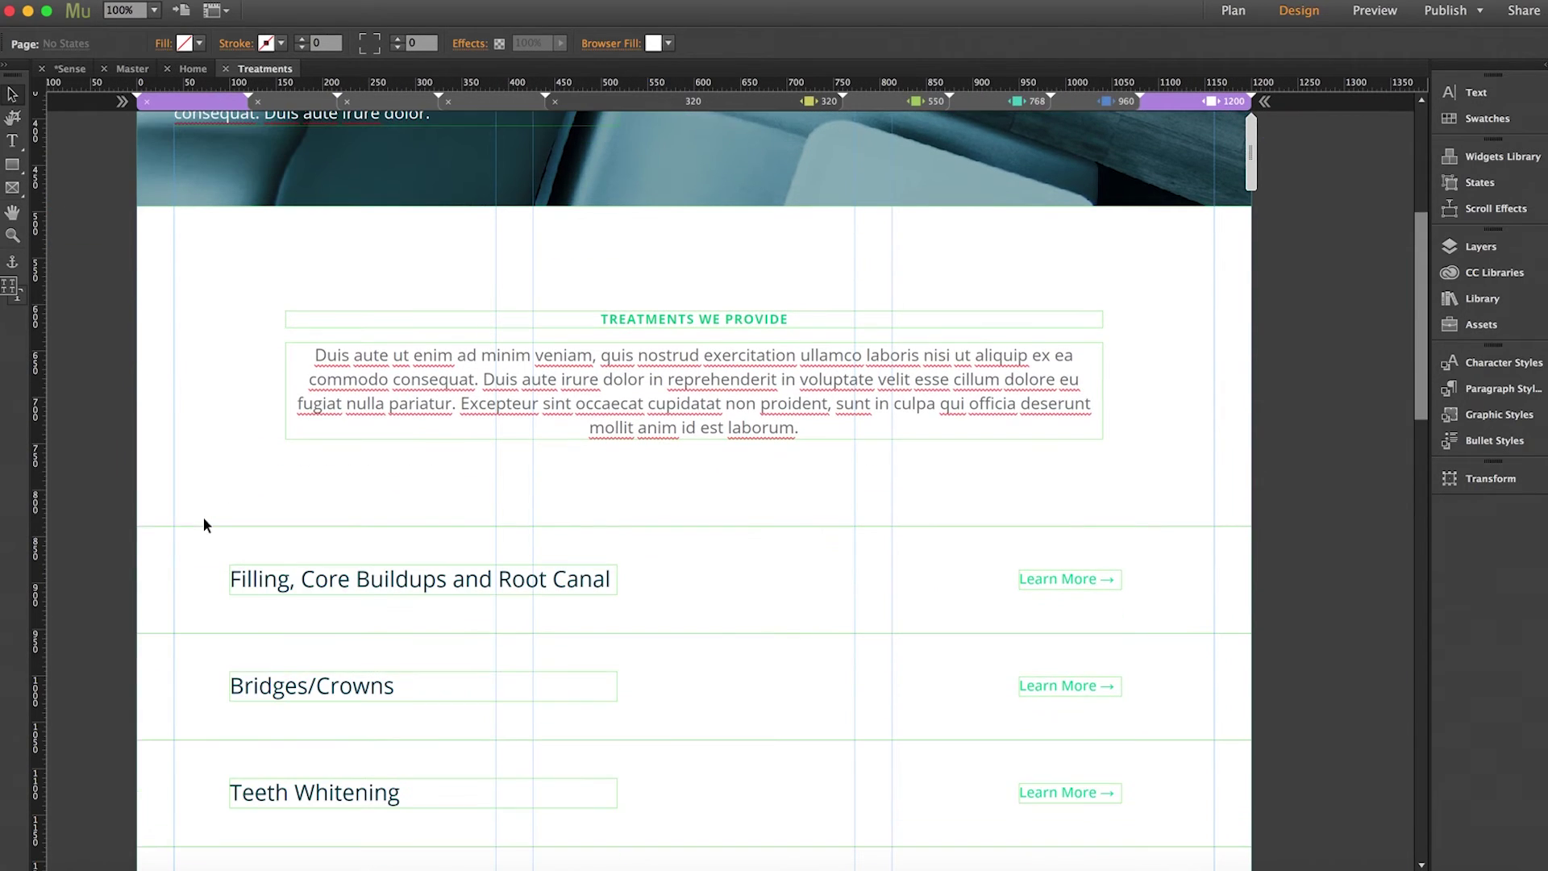
pyautogui.scroll(-2, 204, 524)
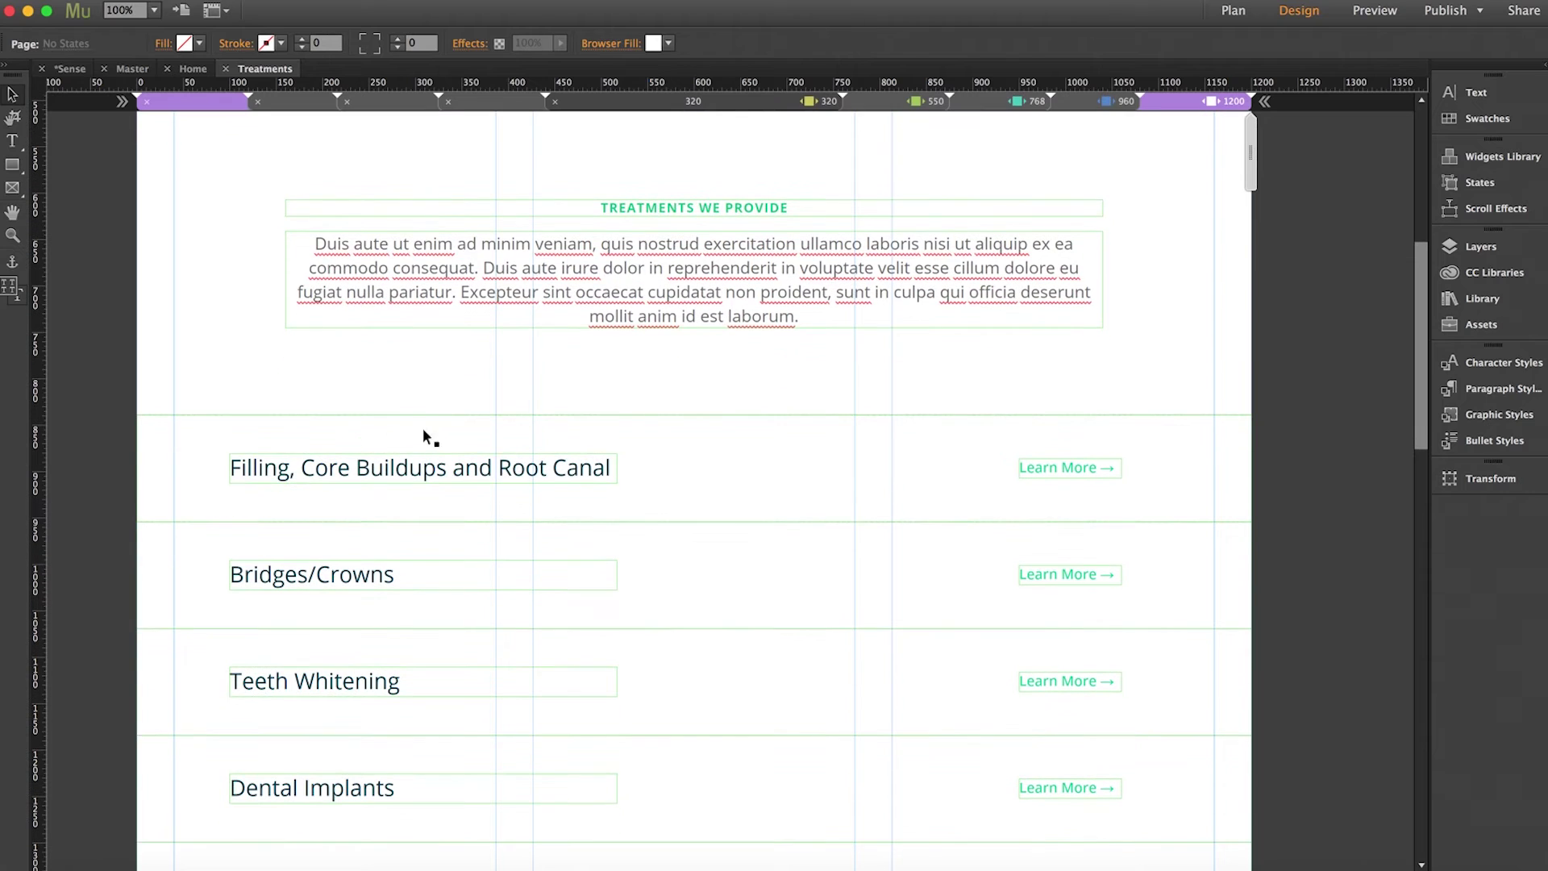
pyautogui.click(489, 435)
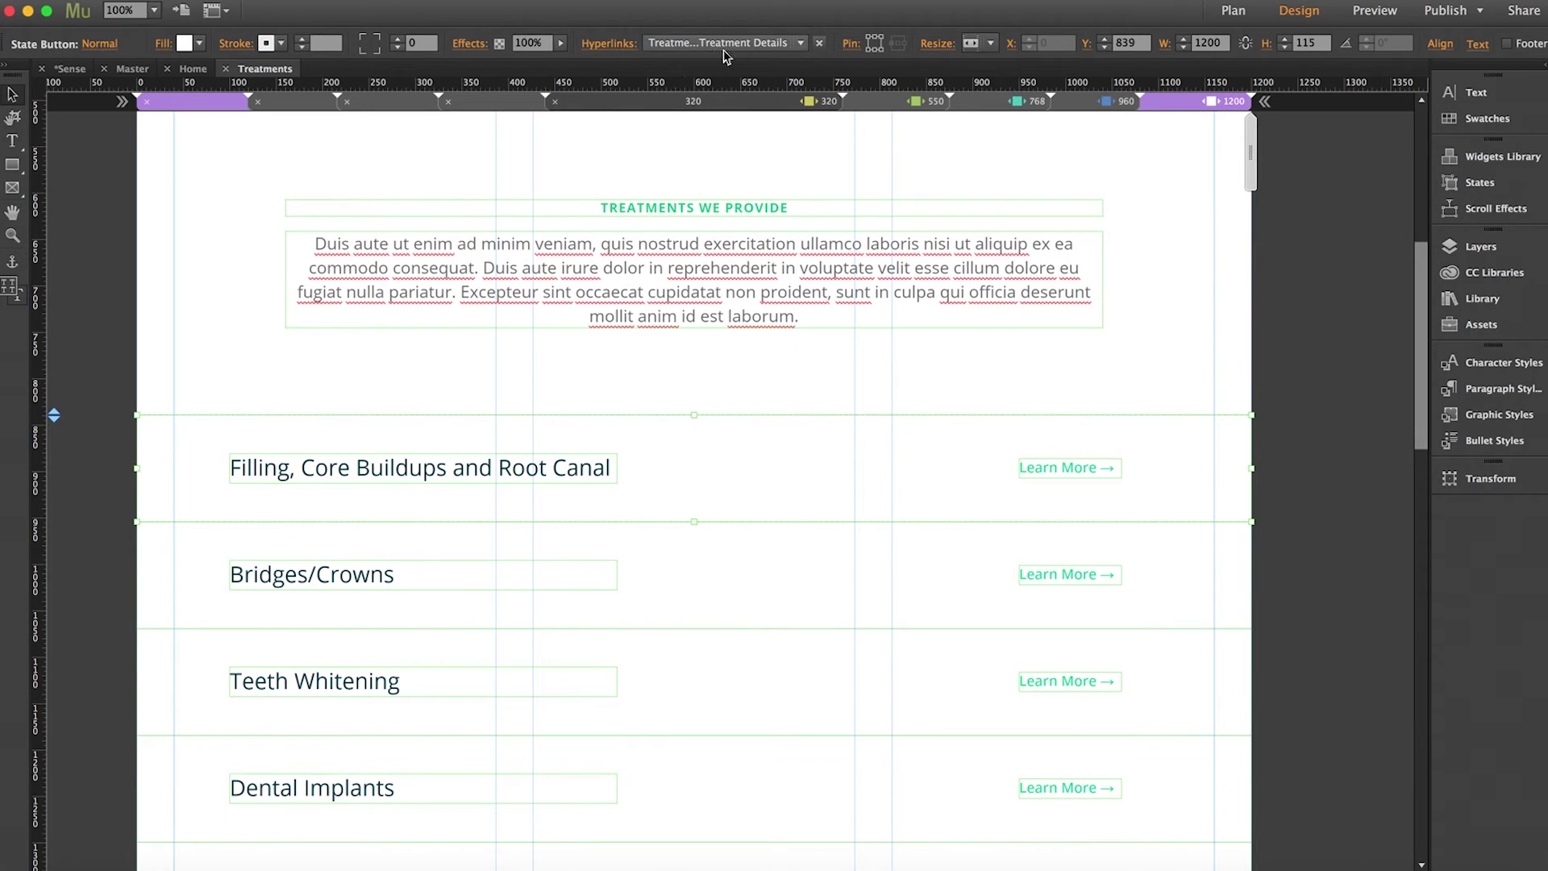
pyautogui.click(70, 571)
# Select the recent testimonials composition on the Treatments page and go to its previous slide and back.
pyautogui.scroll(-10, 73, 571)
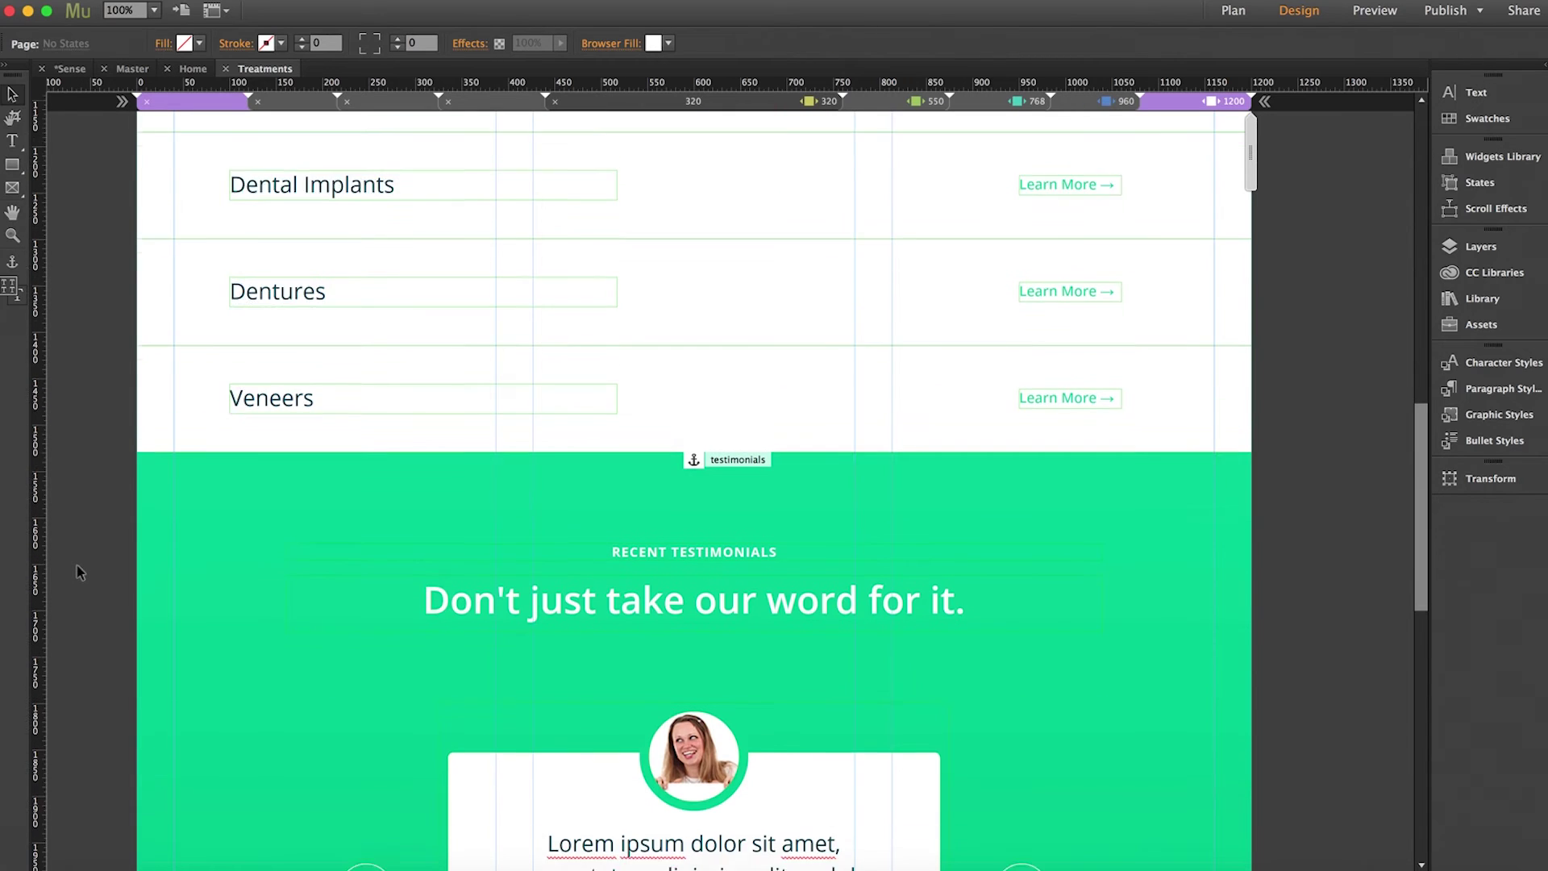
pyautogui.scroll(-5, 79, 571)
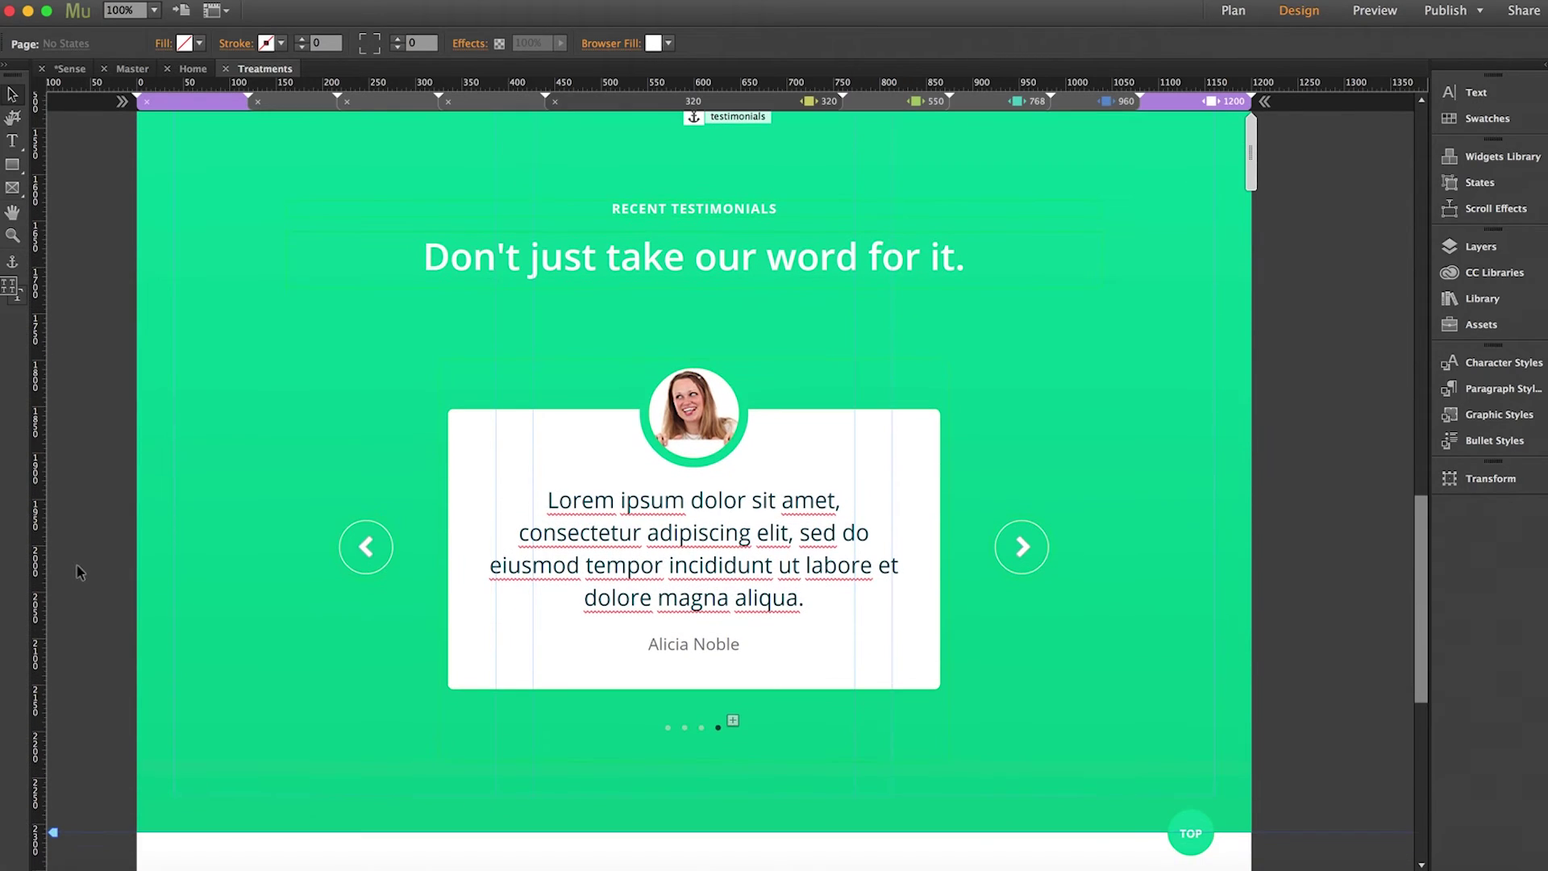
pyautogui.click(795, 458)
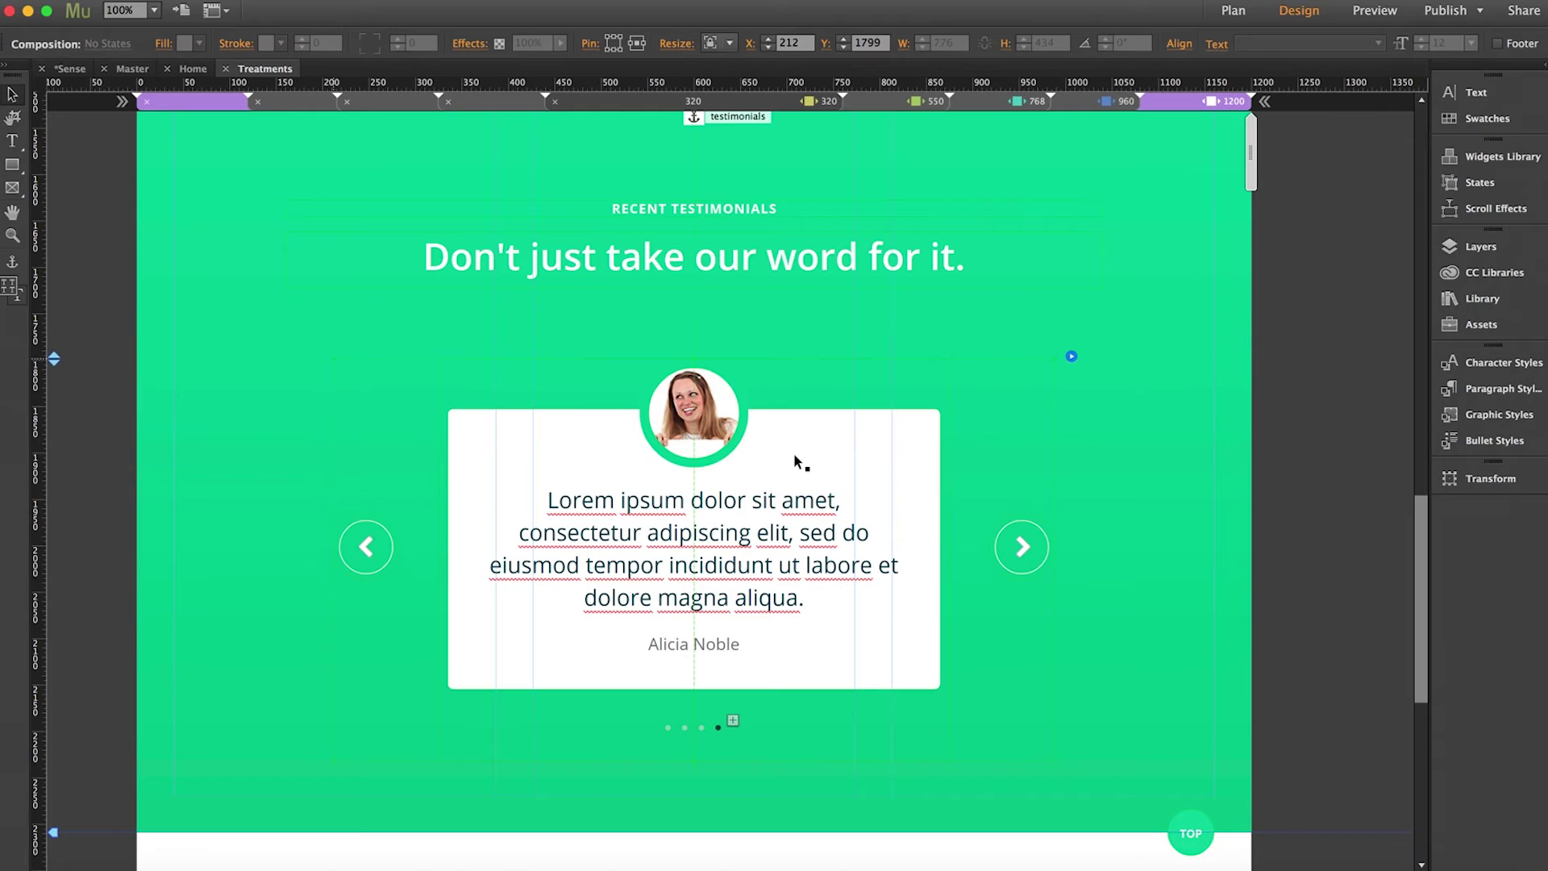
pyautogui.click(352, 539)
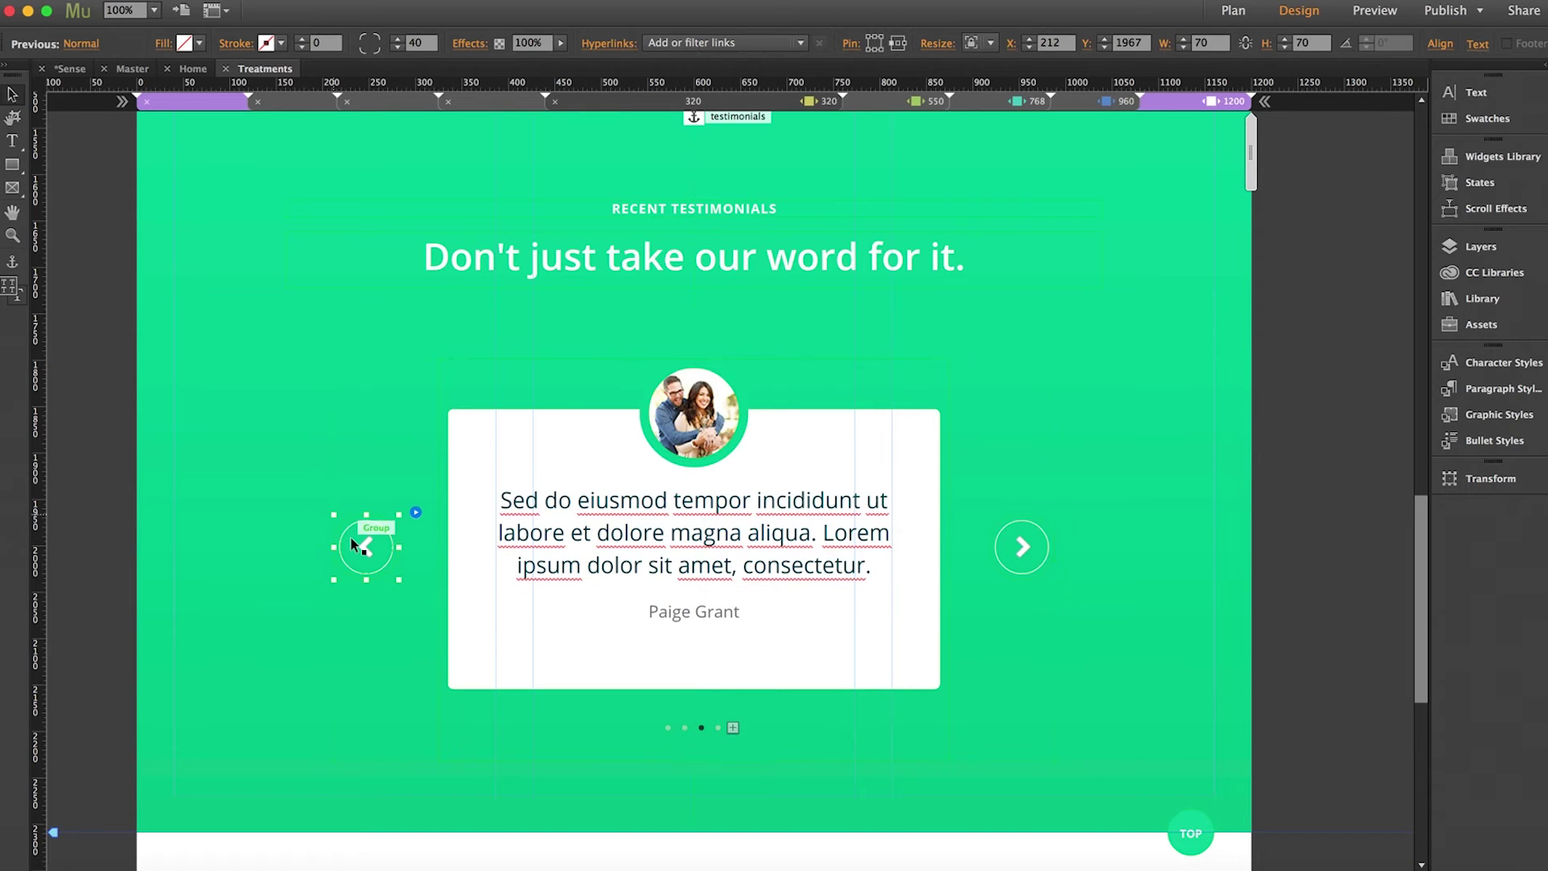
pyautogui.click(1025, 558)
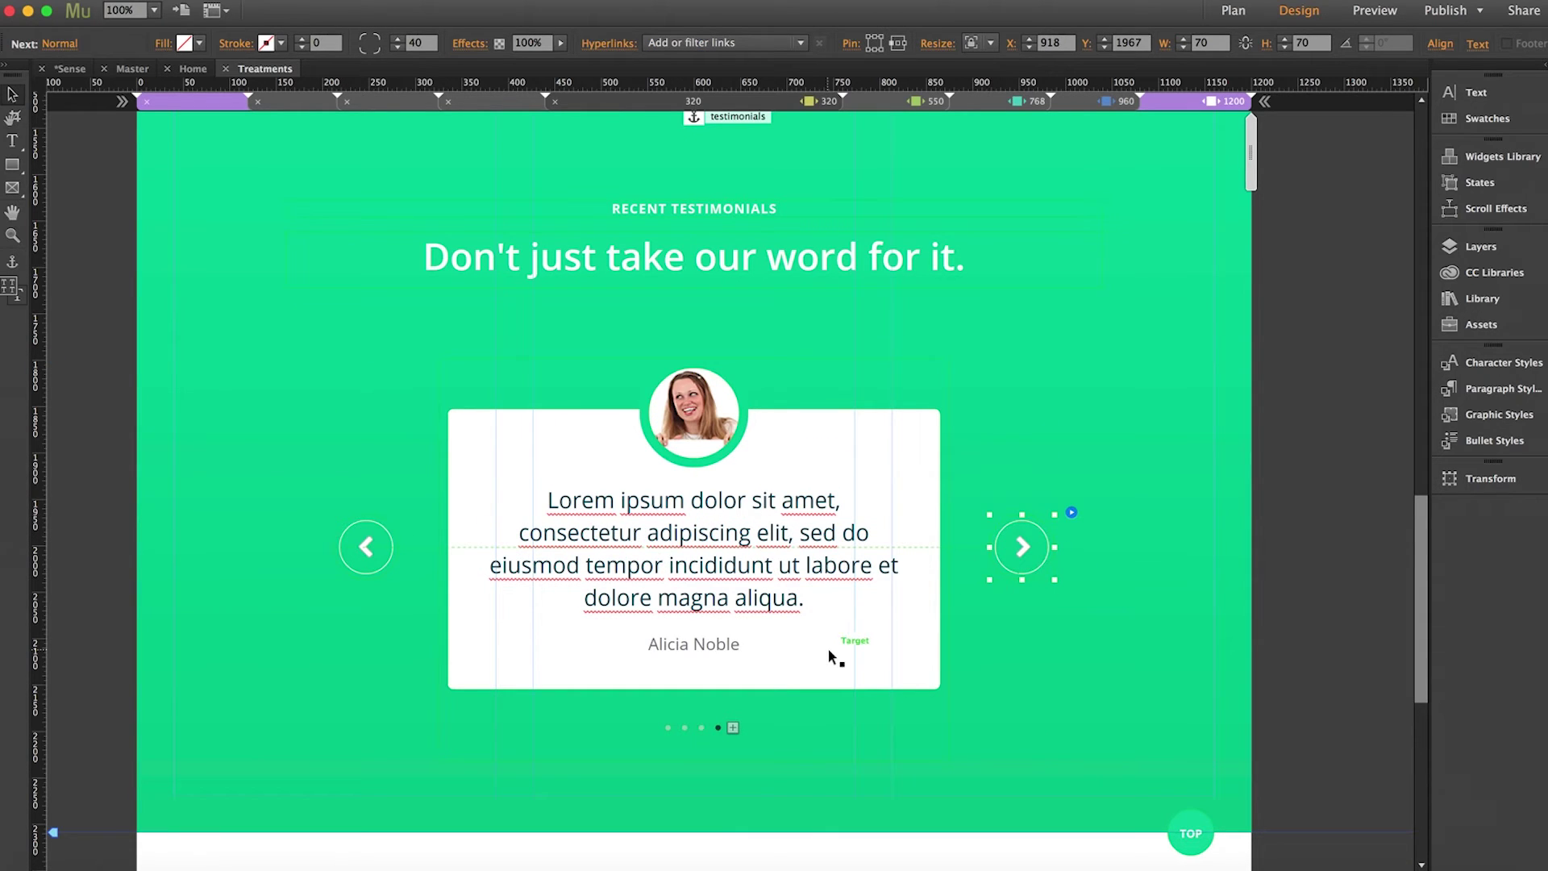
# Drill into the current testimonial card and open its quote text for editing.
pyautogui.click(714, 549)
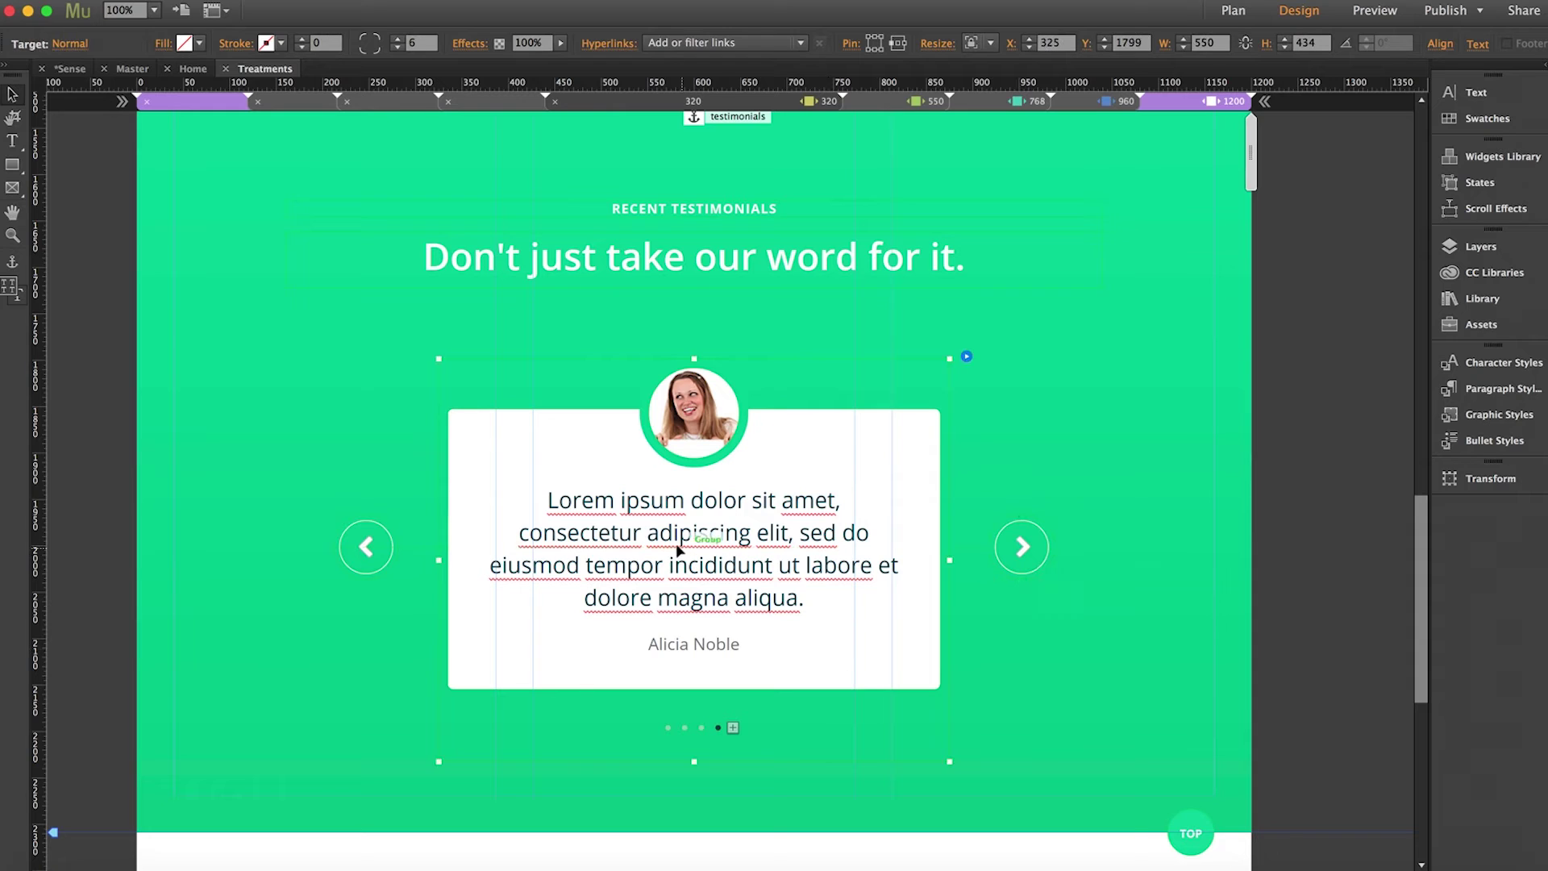
pyautogui.click(669, 547)
pyautogui.click(666, 545)
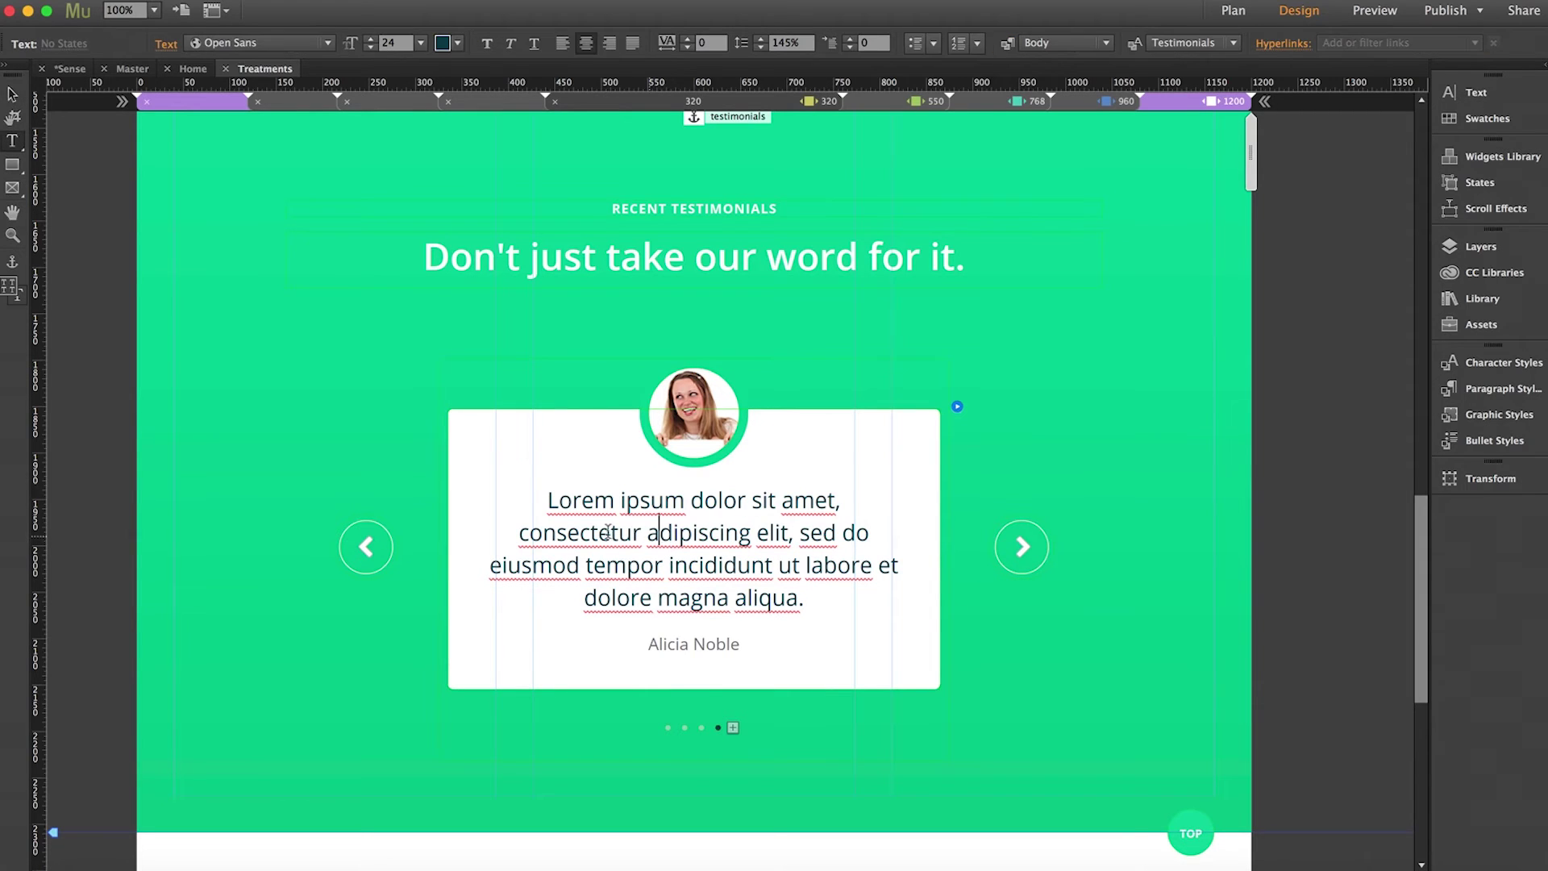
# Highlight part of the testimonial quote, then return to the site plan and check the page commands available for Treatment Details.
pyautogui.moveTo(591, 532); pyautogui.dragTo(600, 499)
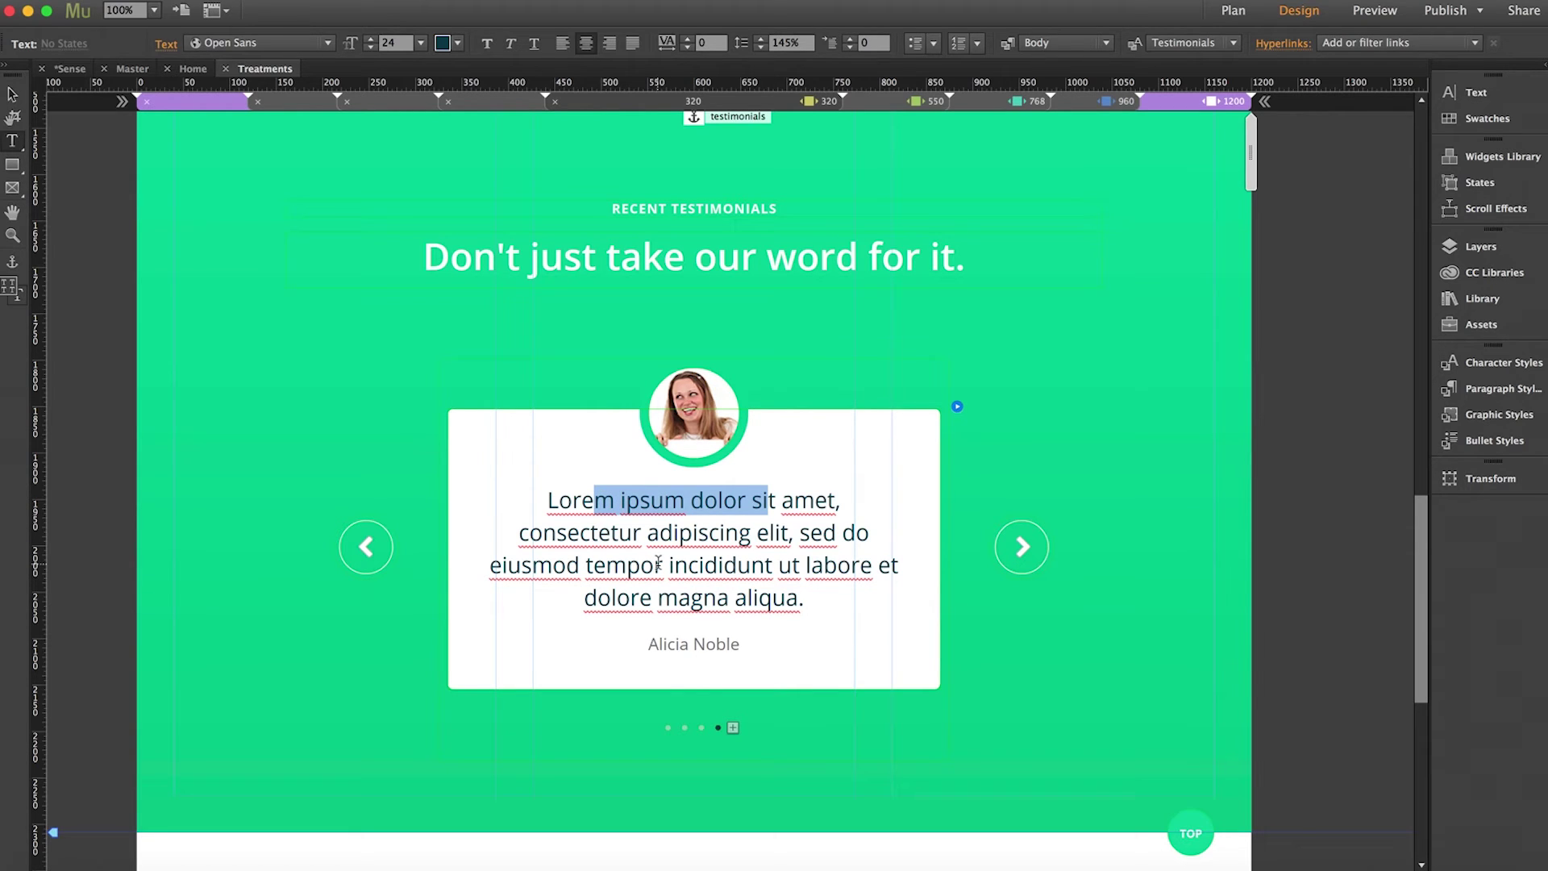
pyautogui.click(1234, 11)
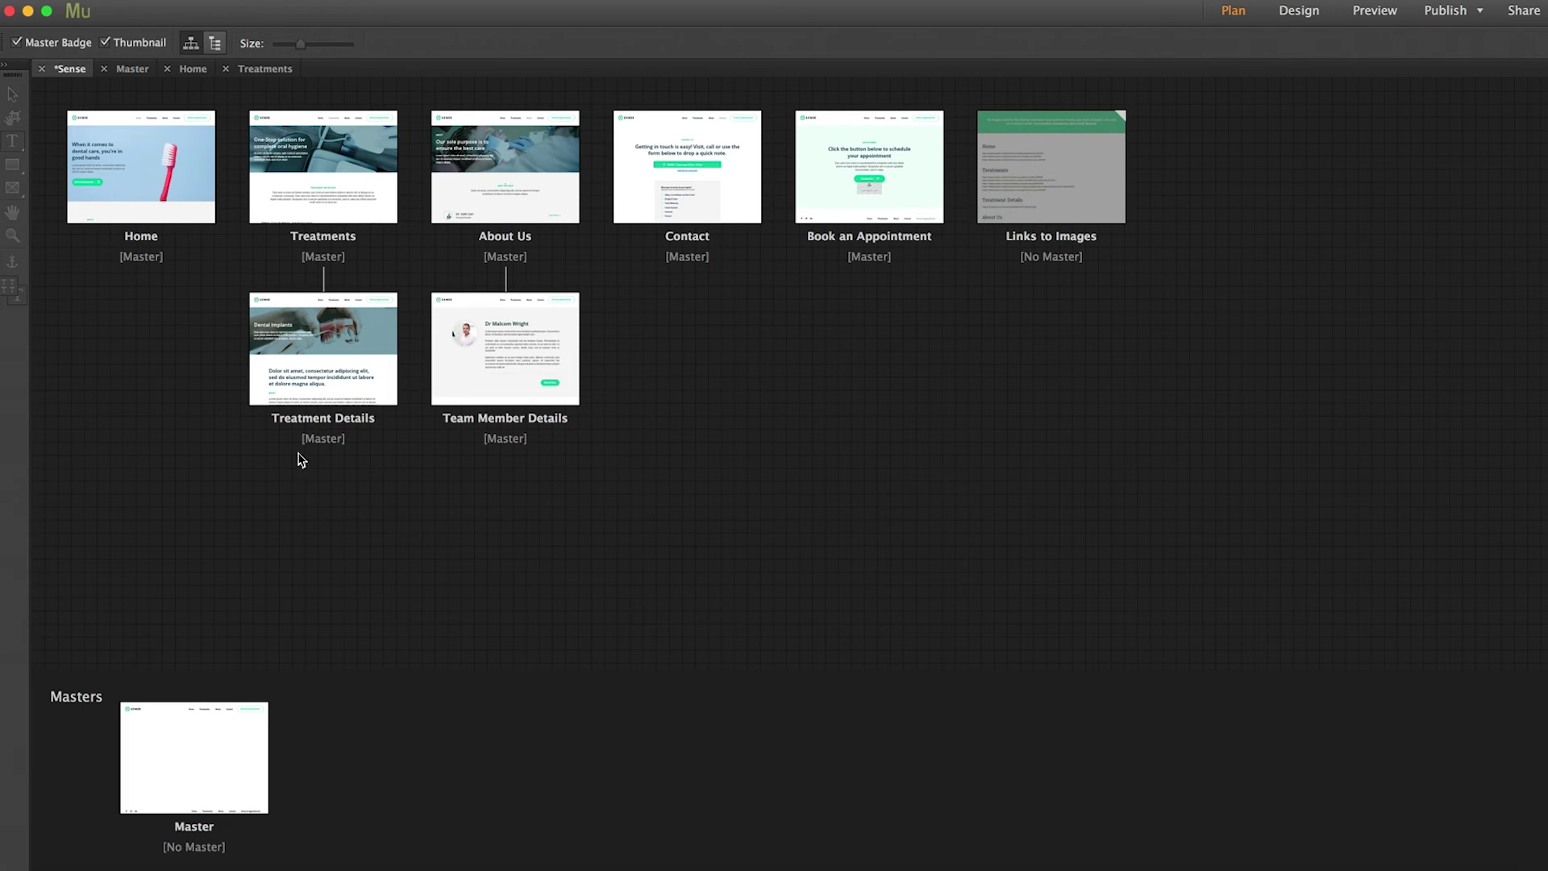
pyautogui.rightClick(320, 356)
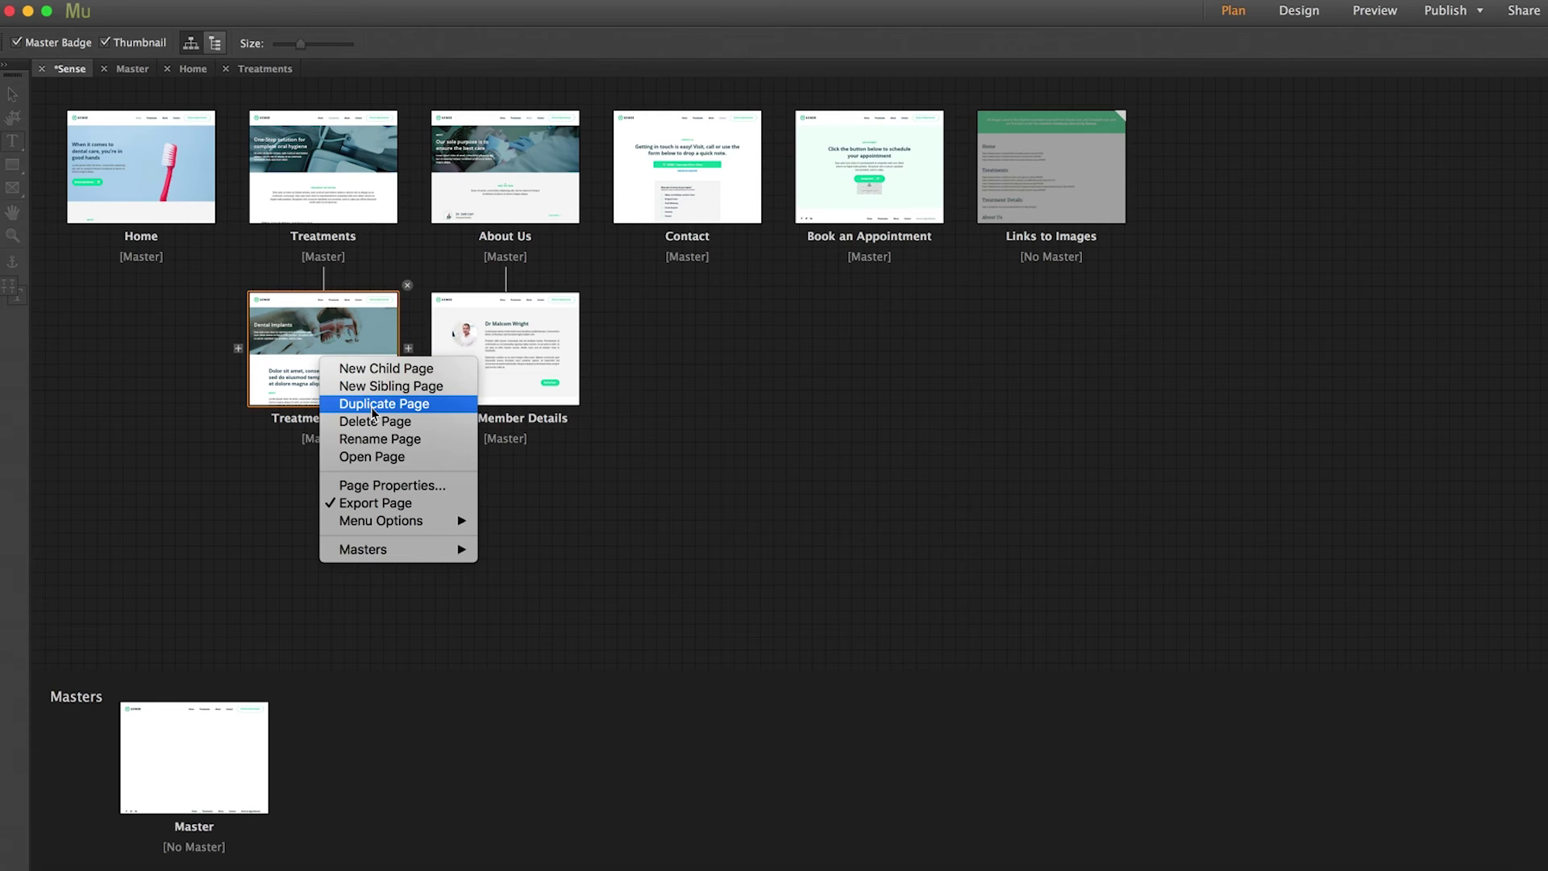
pyautogui.click(249, 538)
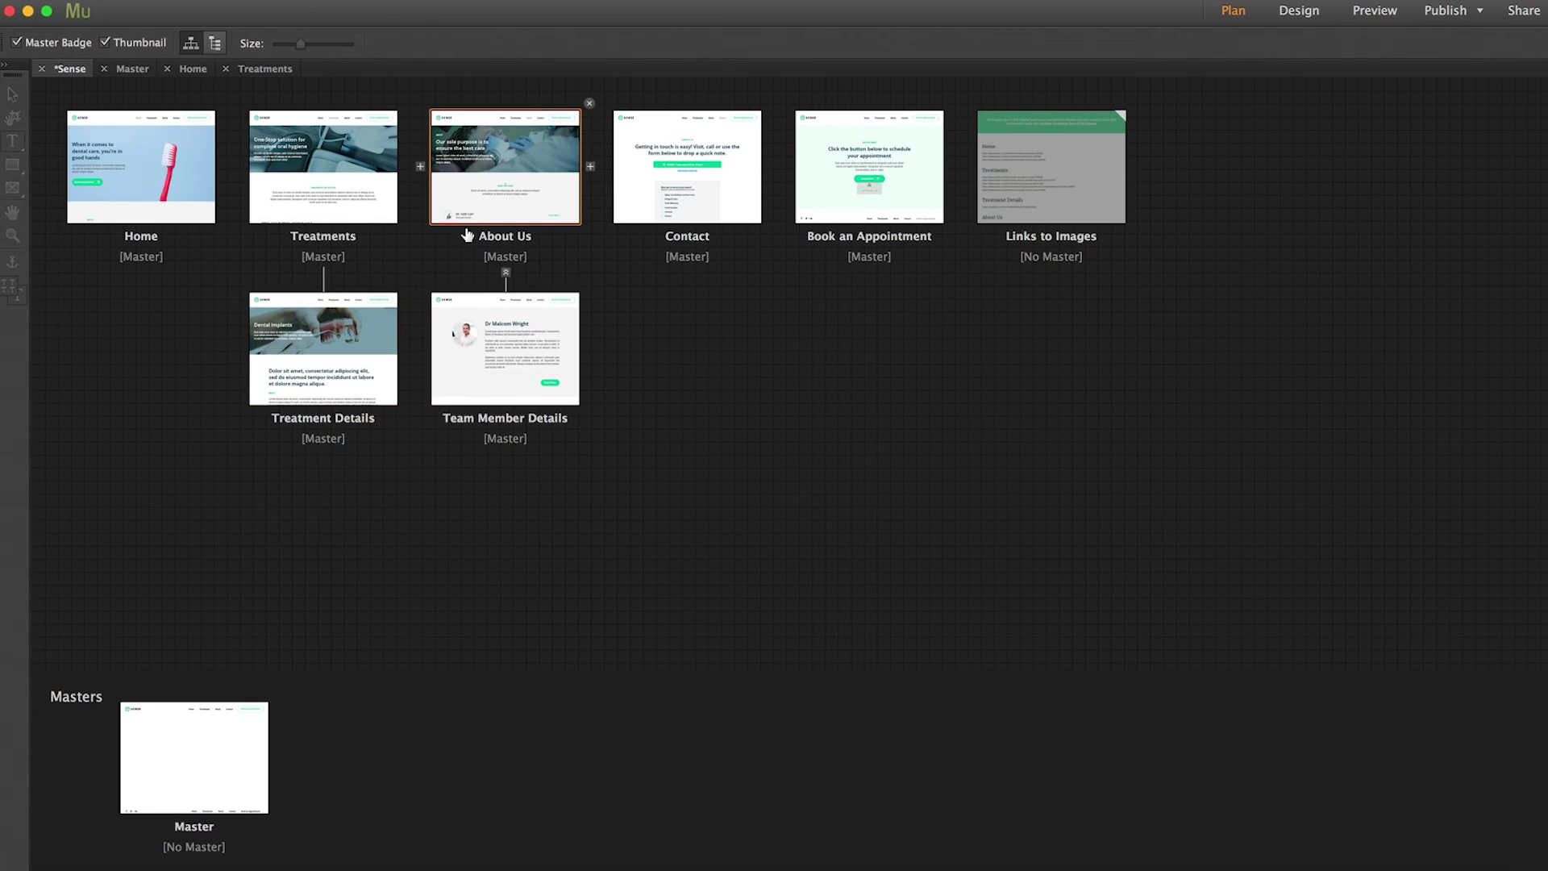
# Open the About Us page and review its Meet the Team list, then switch to the Selection tool.
pyautogui.doubleClick(510, 181)
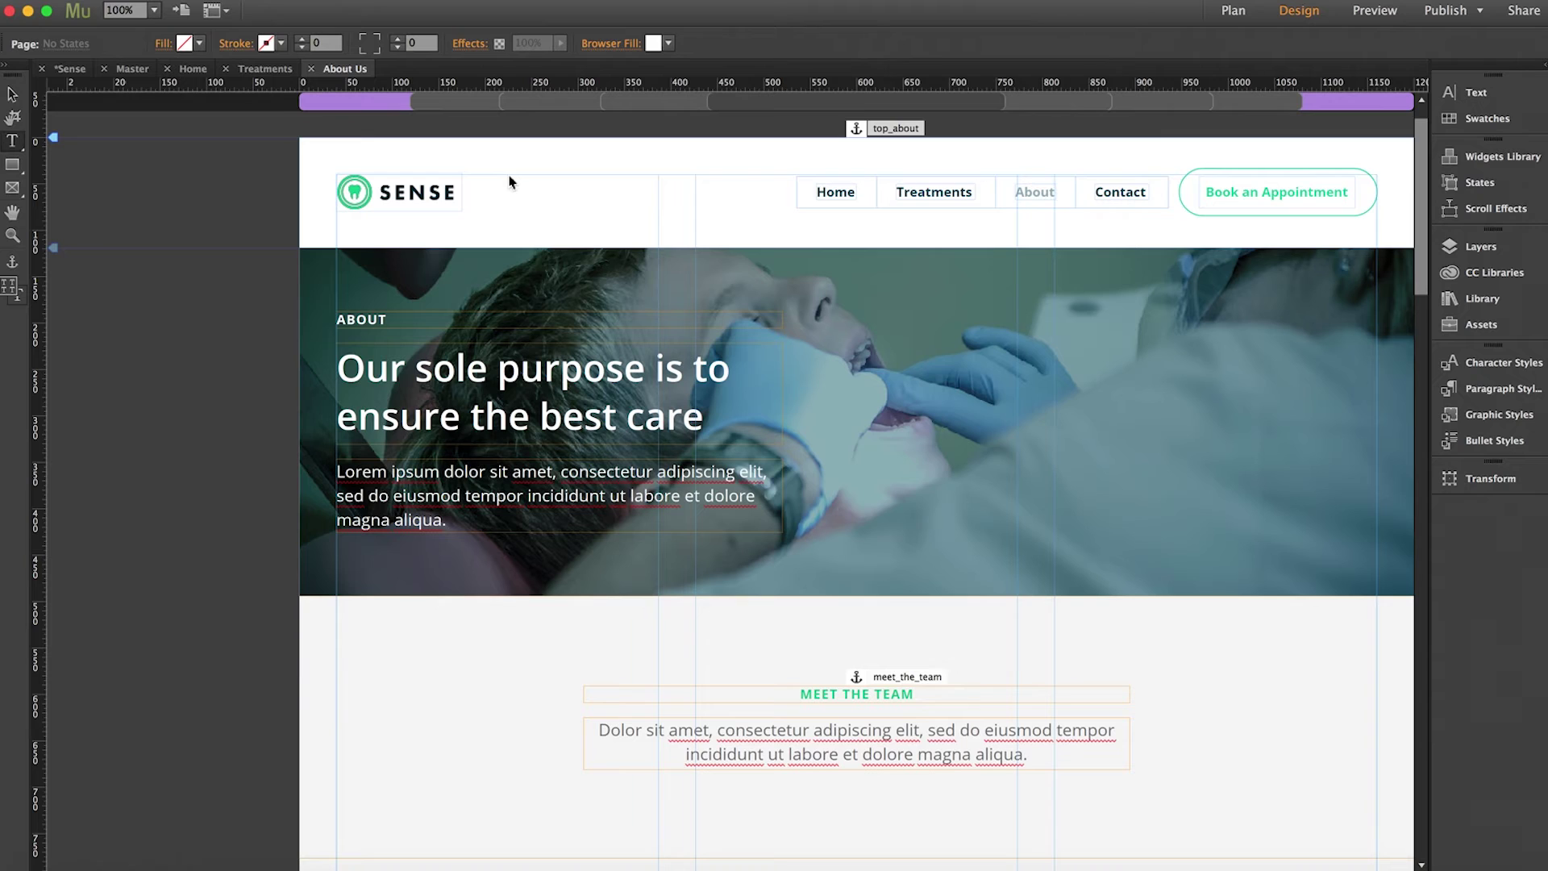
pyautogui.hscroll(4, 279, 362)
pyautogui.scroll(-1, 278, 363)
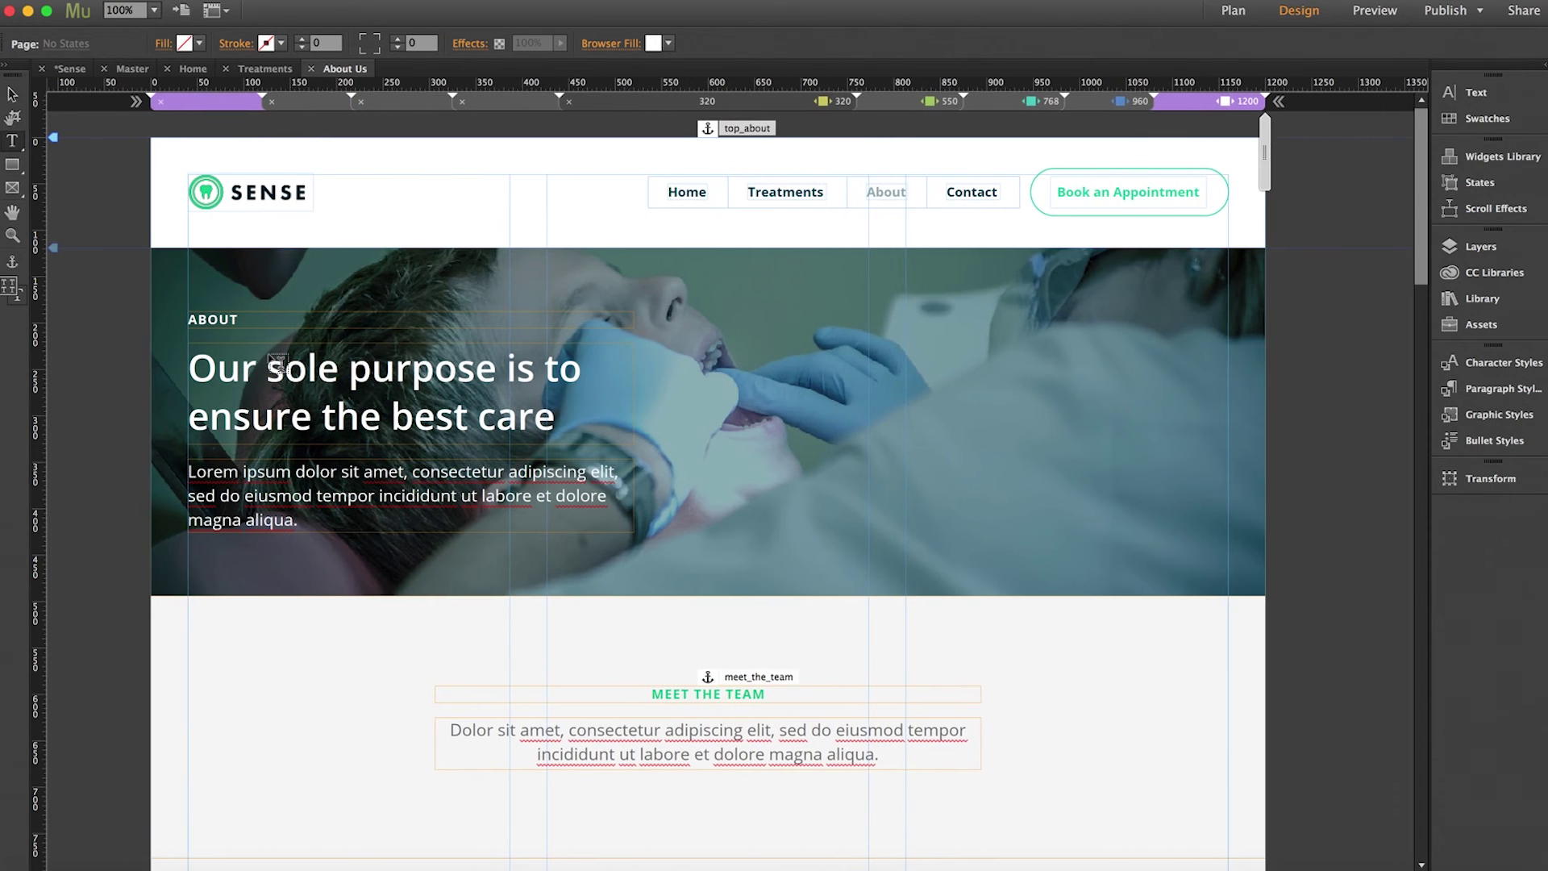
pyautogui.scroll(-4, 150, 503)
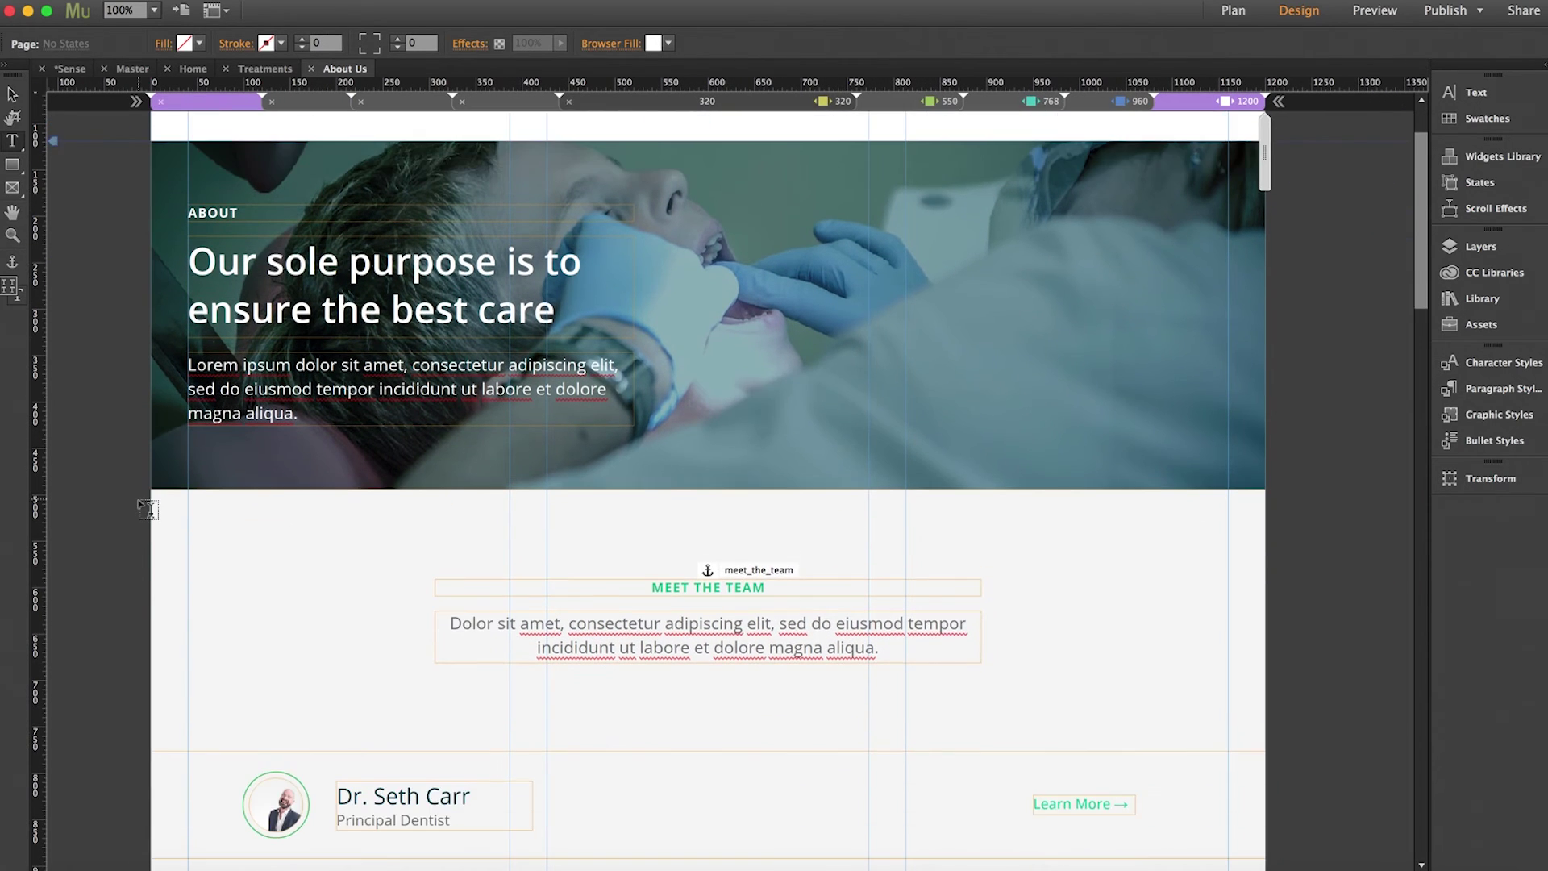
pyautogui.scroll(-10, 148, 508)
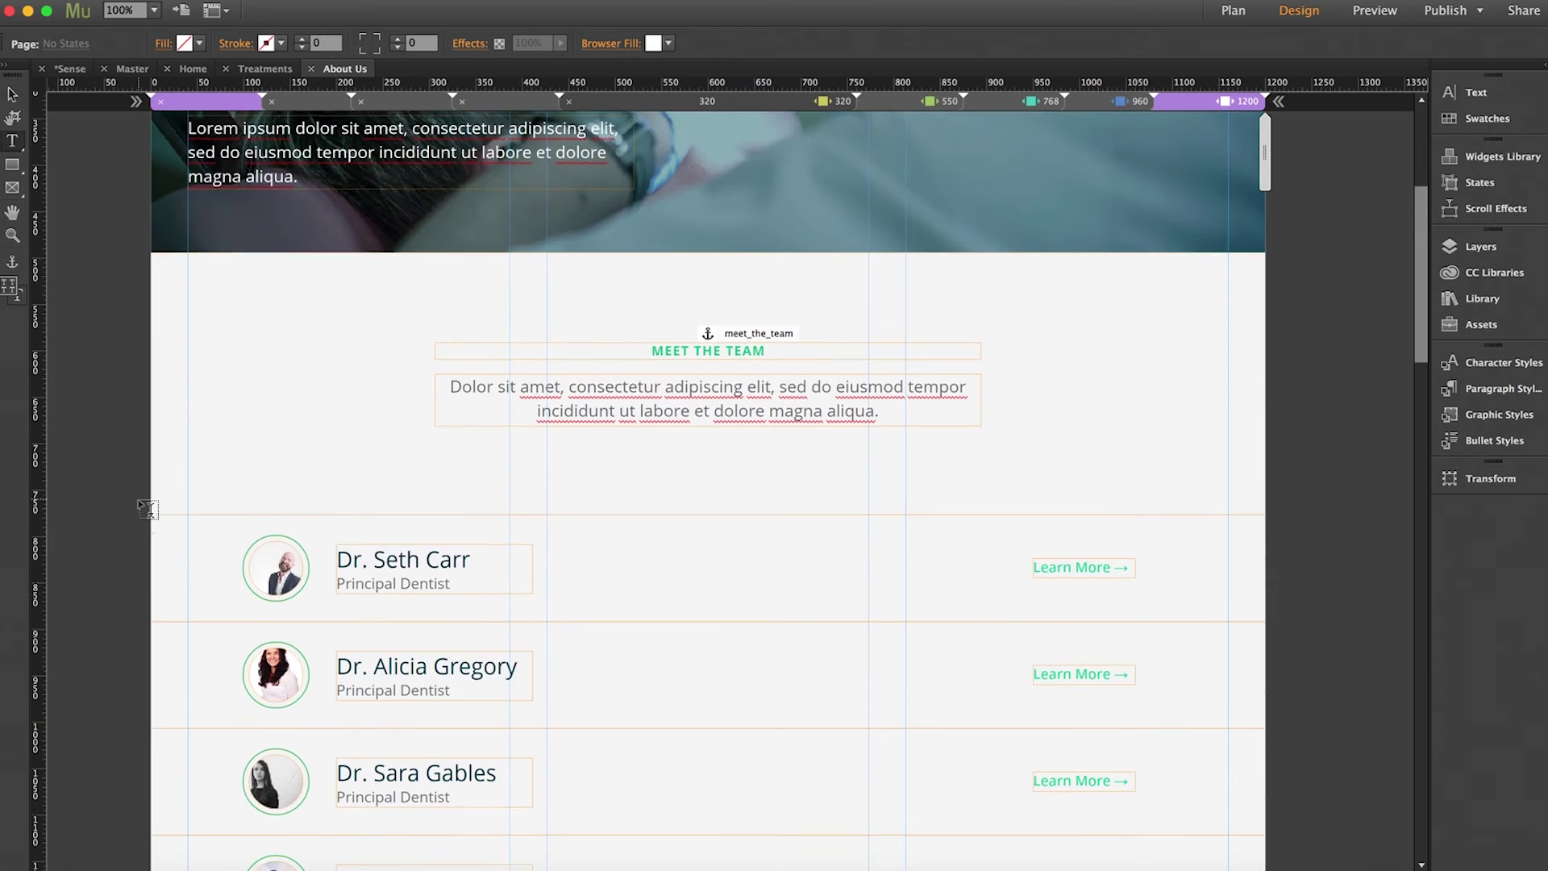
pyautogui.click(12, 93)
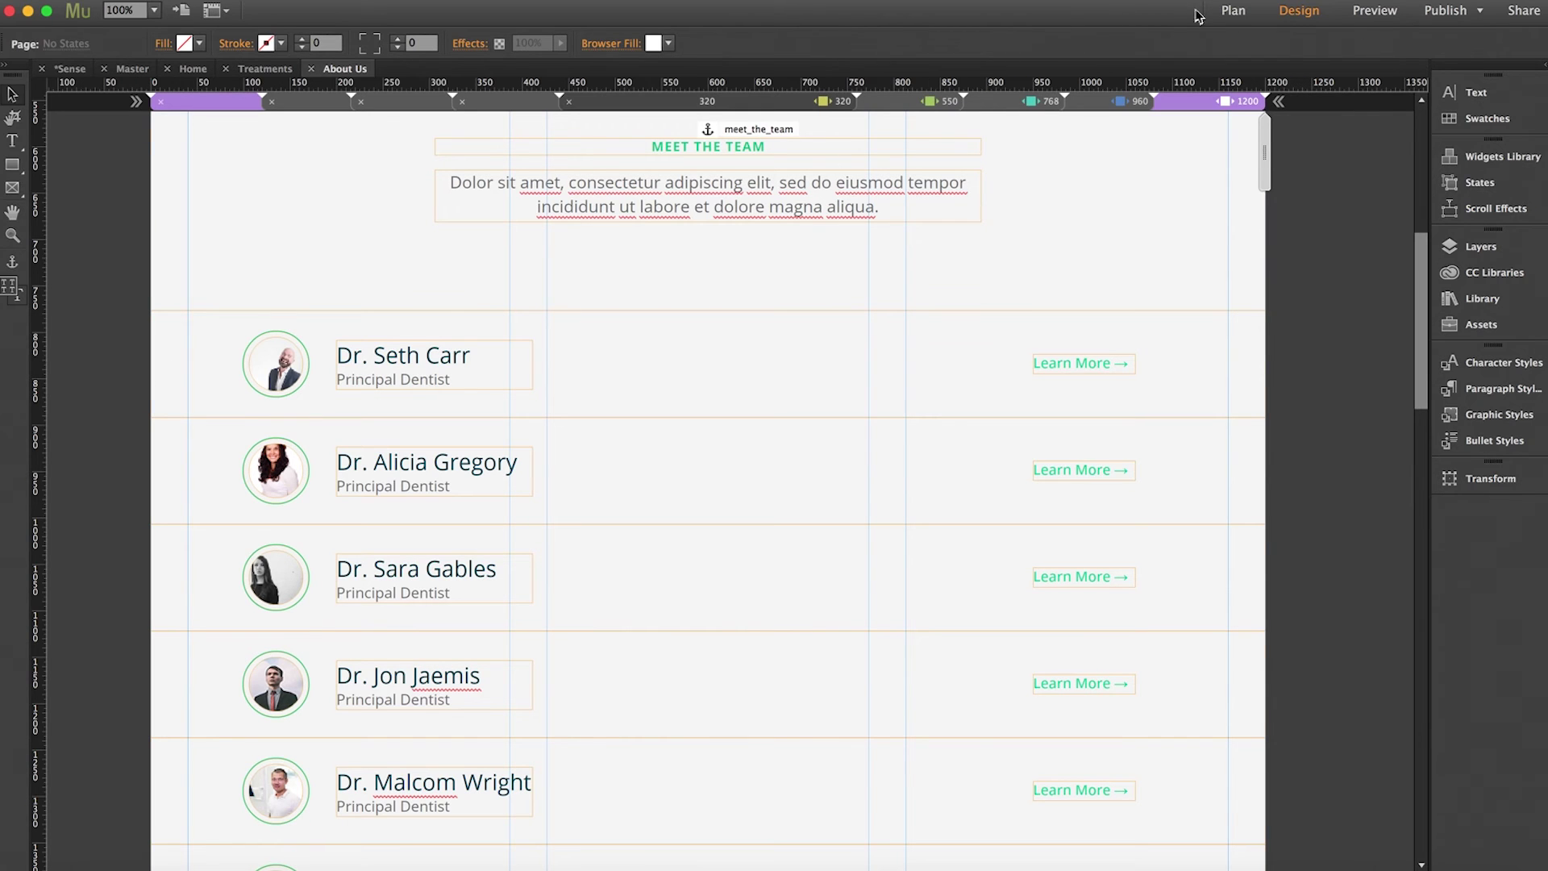
# Return to the site plan, open the Contact page and look over its hours banner and contact form.
pyautogui.click(1234, 11)
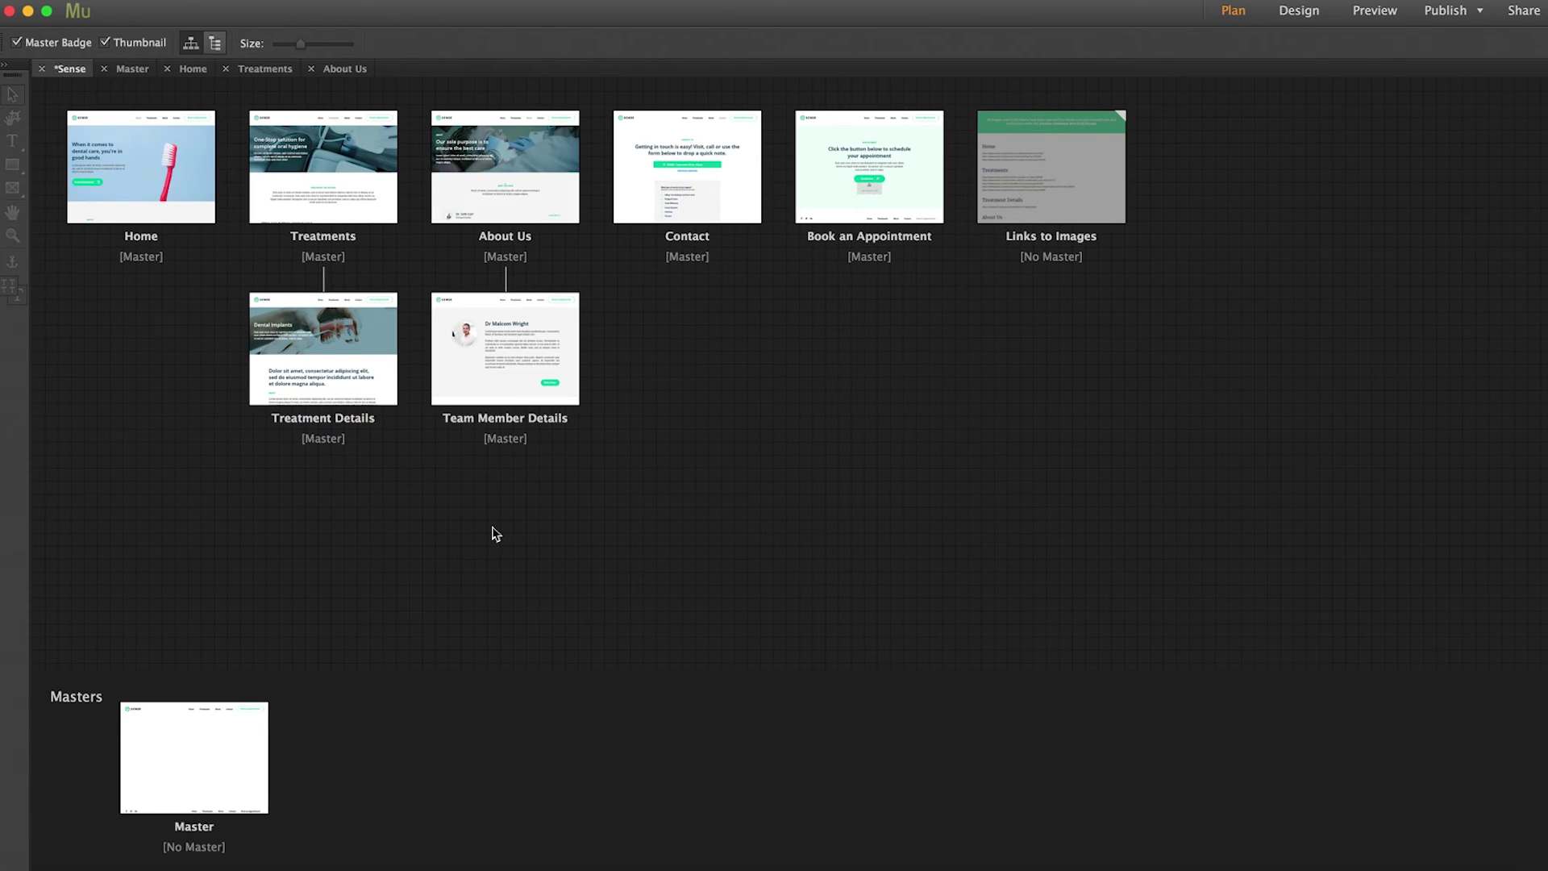
pyautogui.moveTo(476, 443)
pyautogui.doubleClick(702, 190)
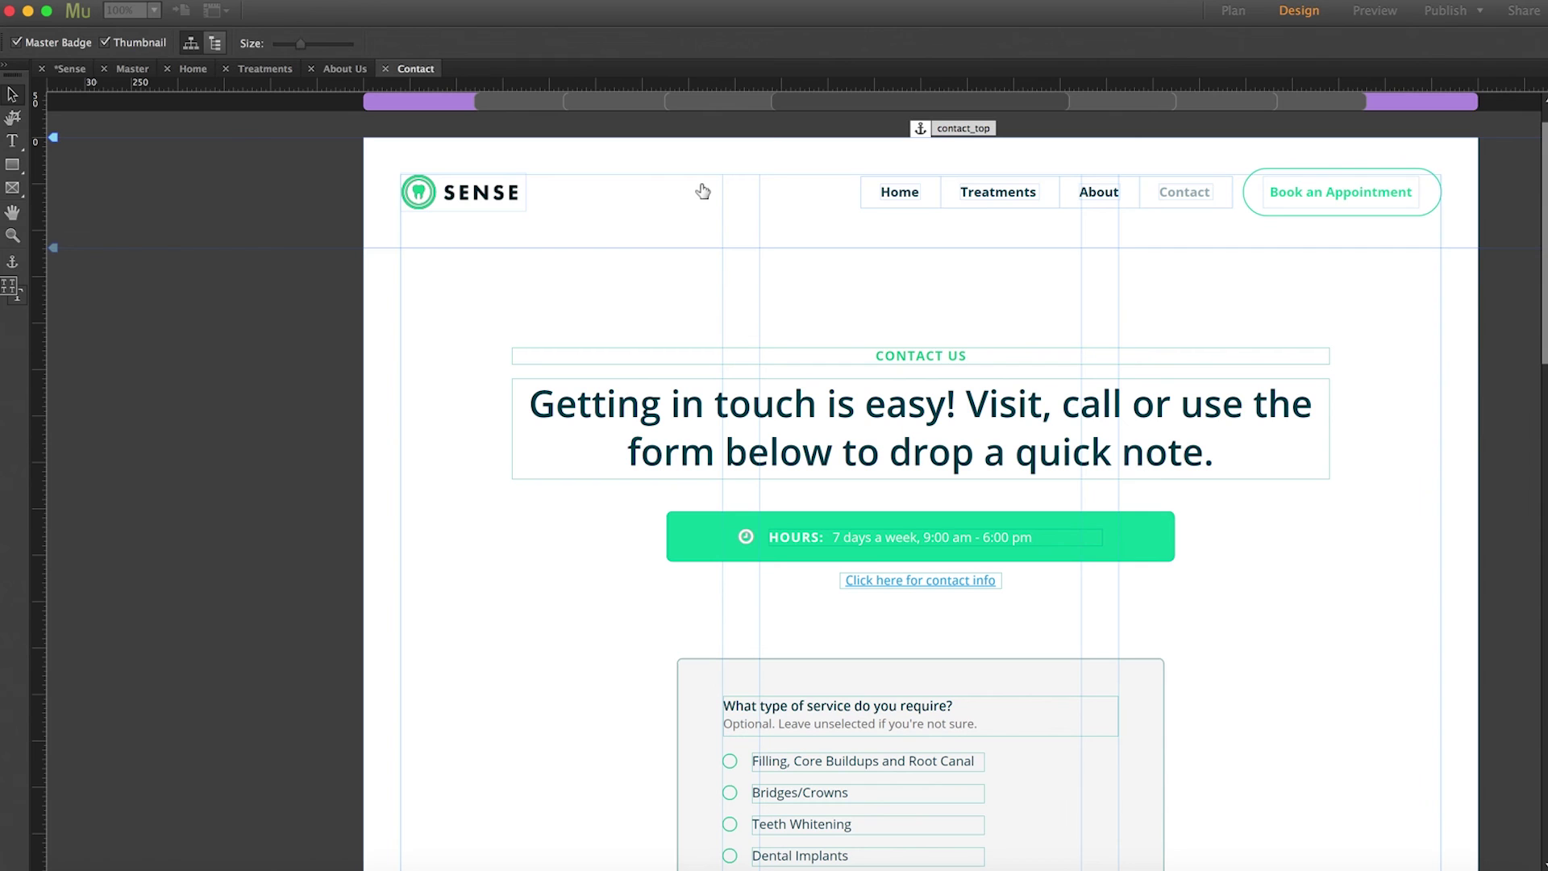
pyautogui.hscroll(5, 181, 413)
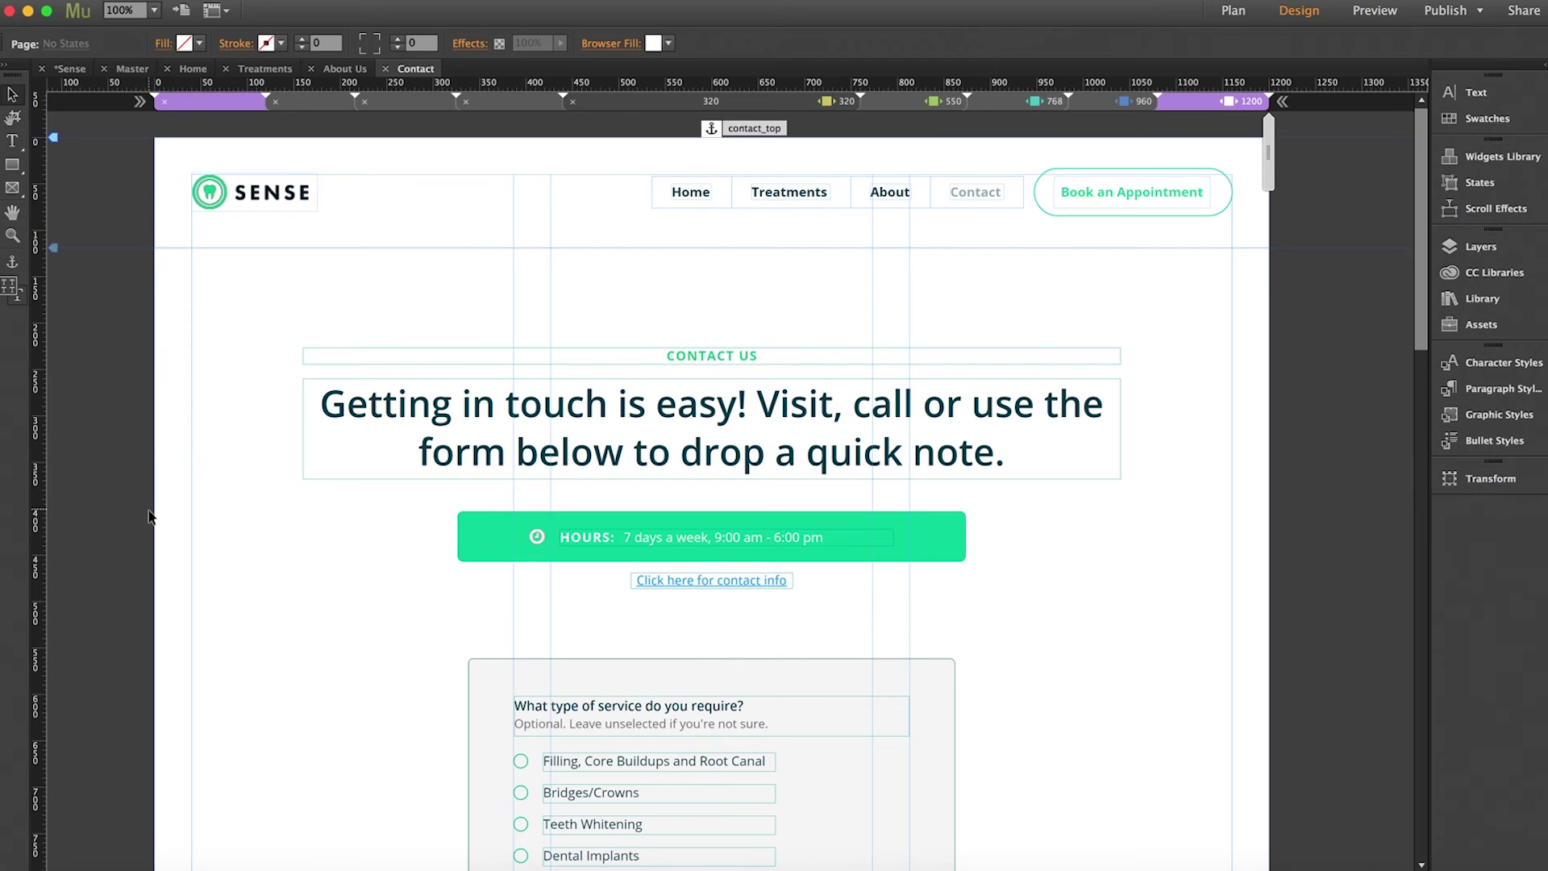
pyautogui.scroll(-5, 259, 551)
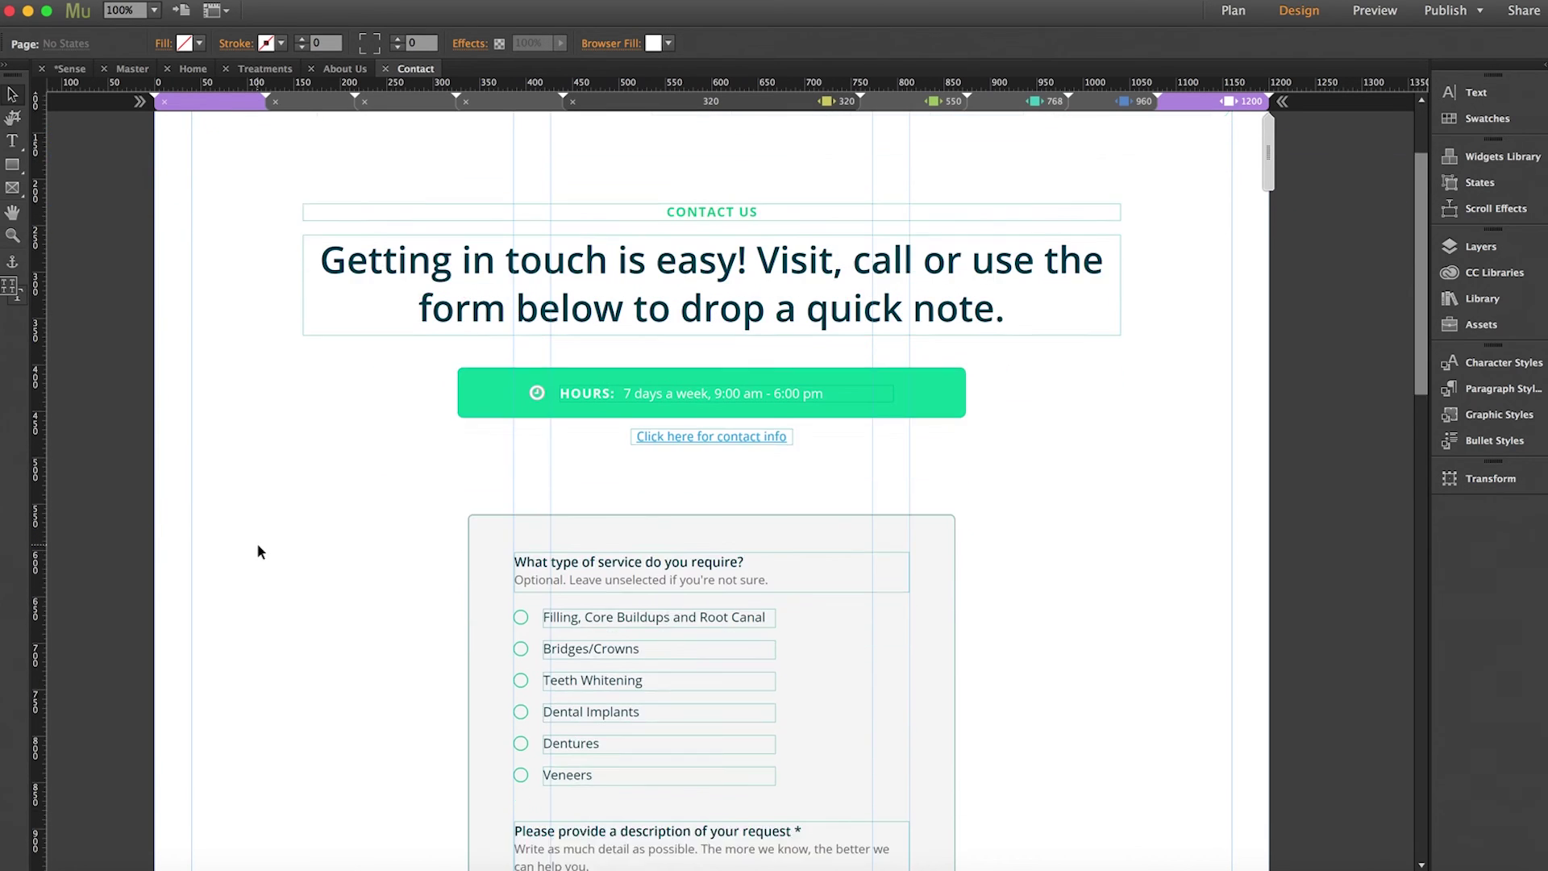
pyautogui.scroll(-6, 257, 543)
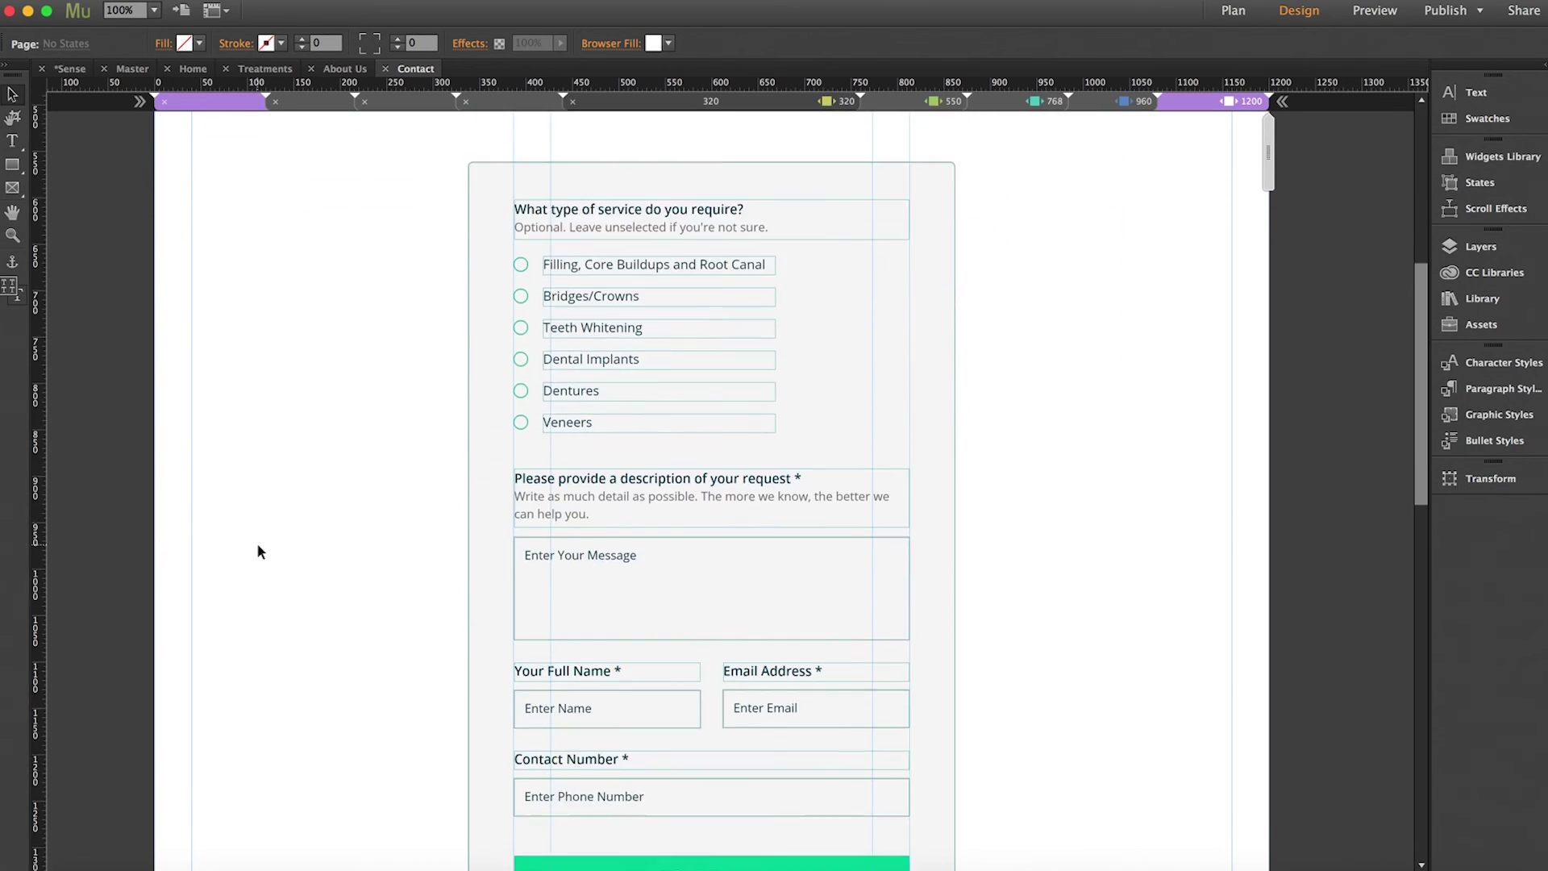
# Inspect the contact form's options for recipient, standard fields and custom fields, then deselect the form.
pyautogui.click(805, 558)
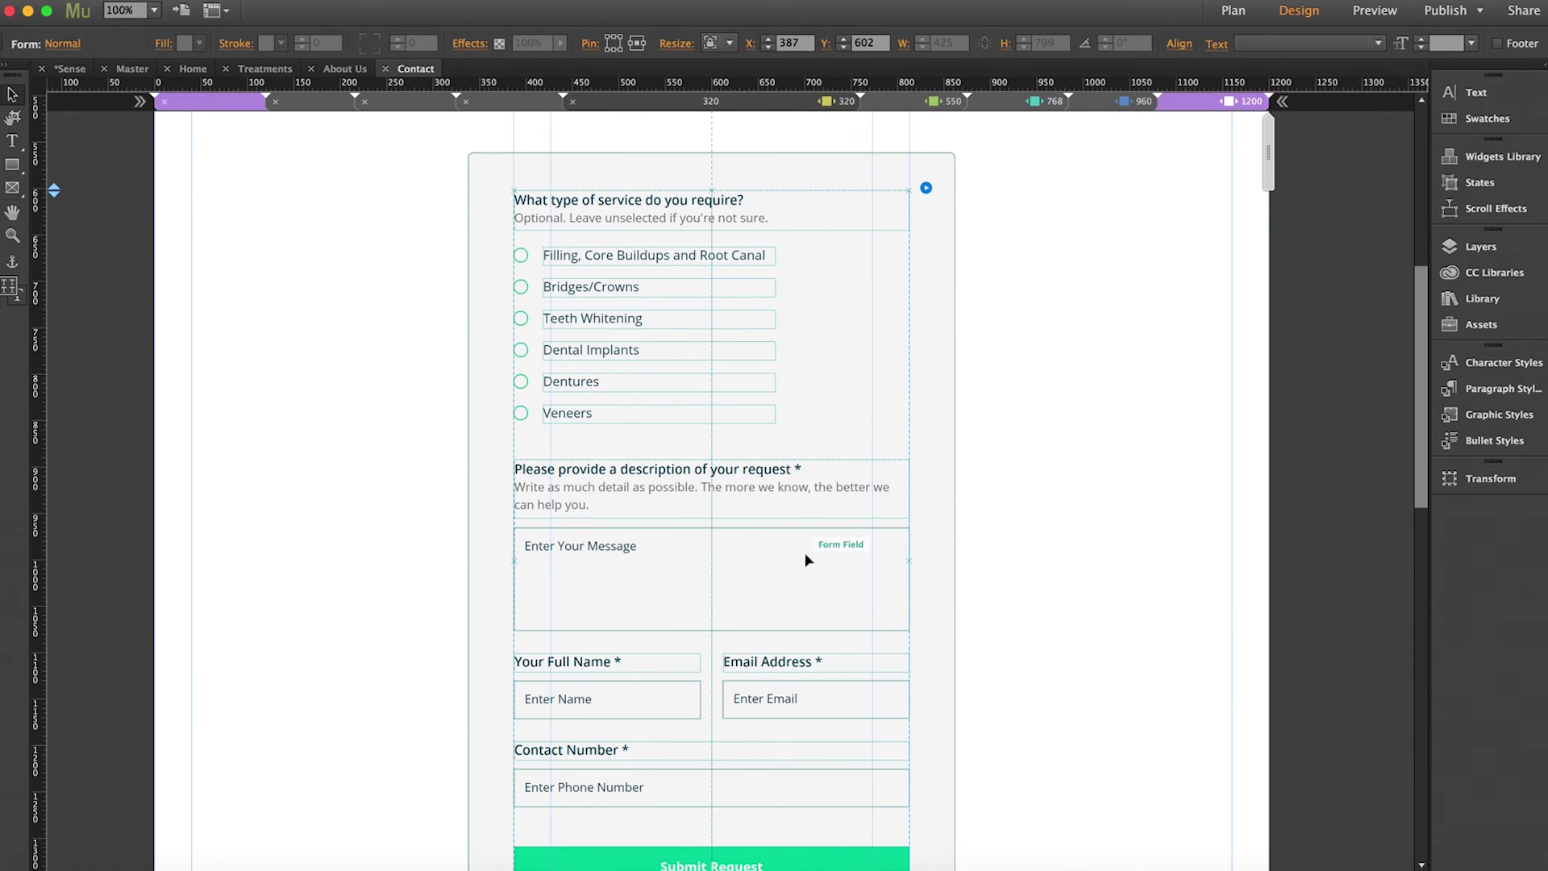
pyautogui.click(926, 188)
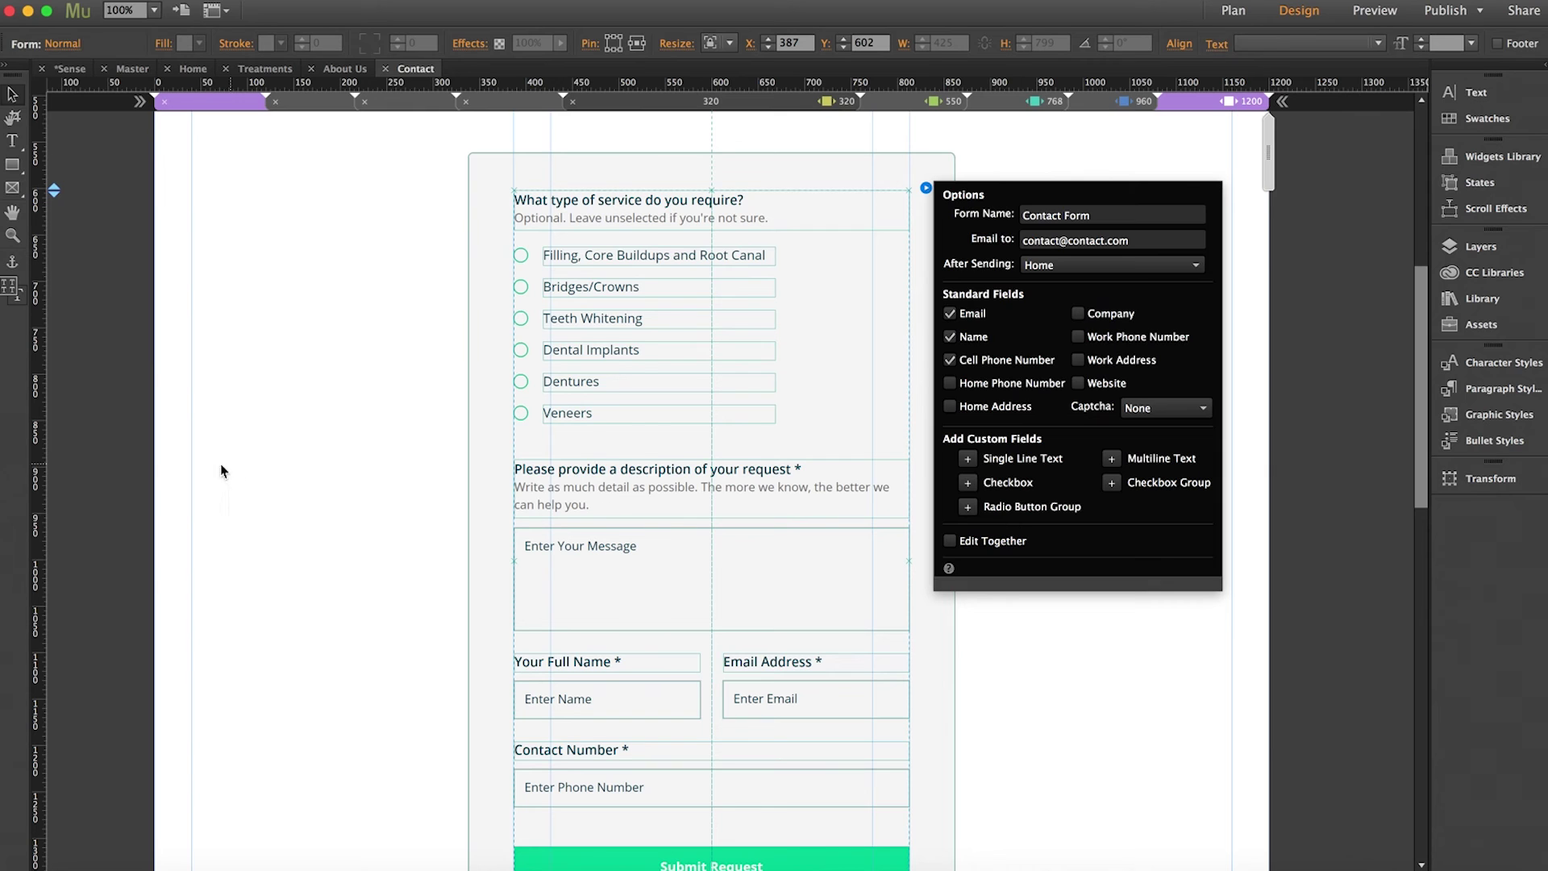
pyautogui.click(113, 472)
# Open the Book an Appointment page from the site plan and locate the booking widget under the Schedule Now button.
pyautogui.click(1238, 8)
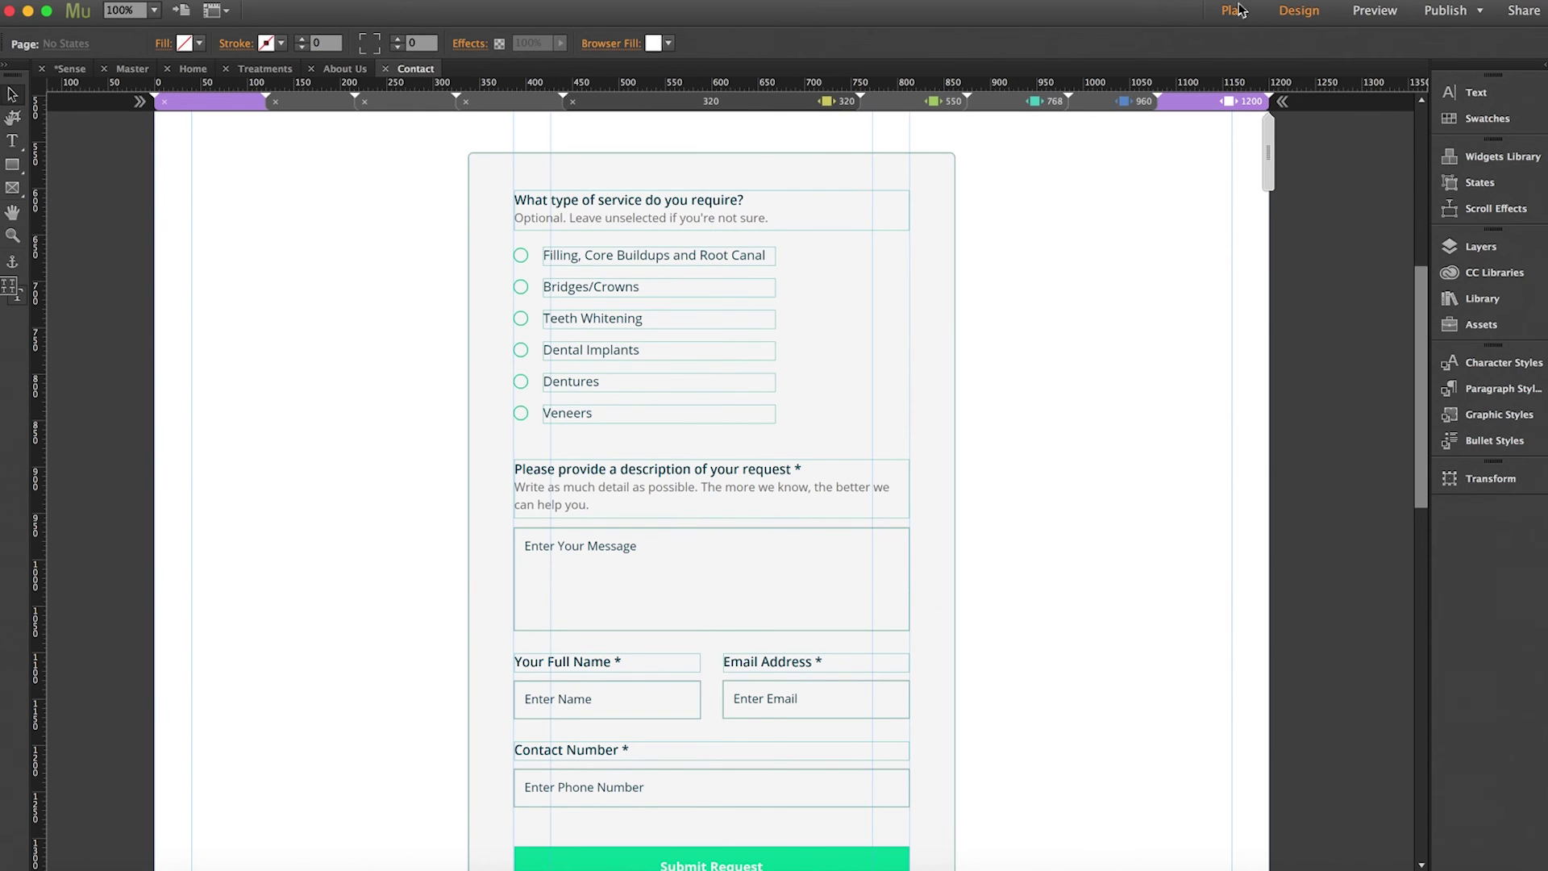
pyautogui.doubleClick(851, 187)
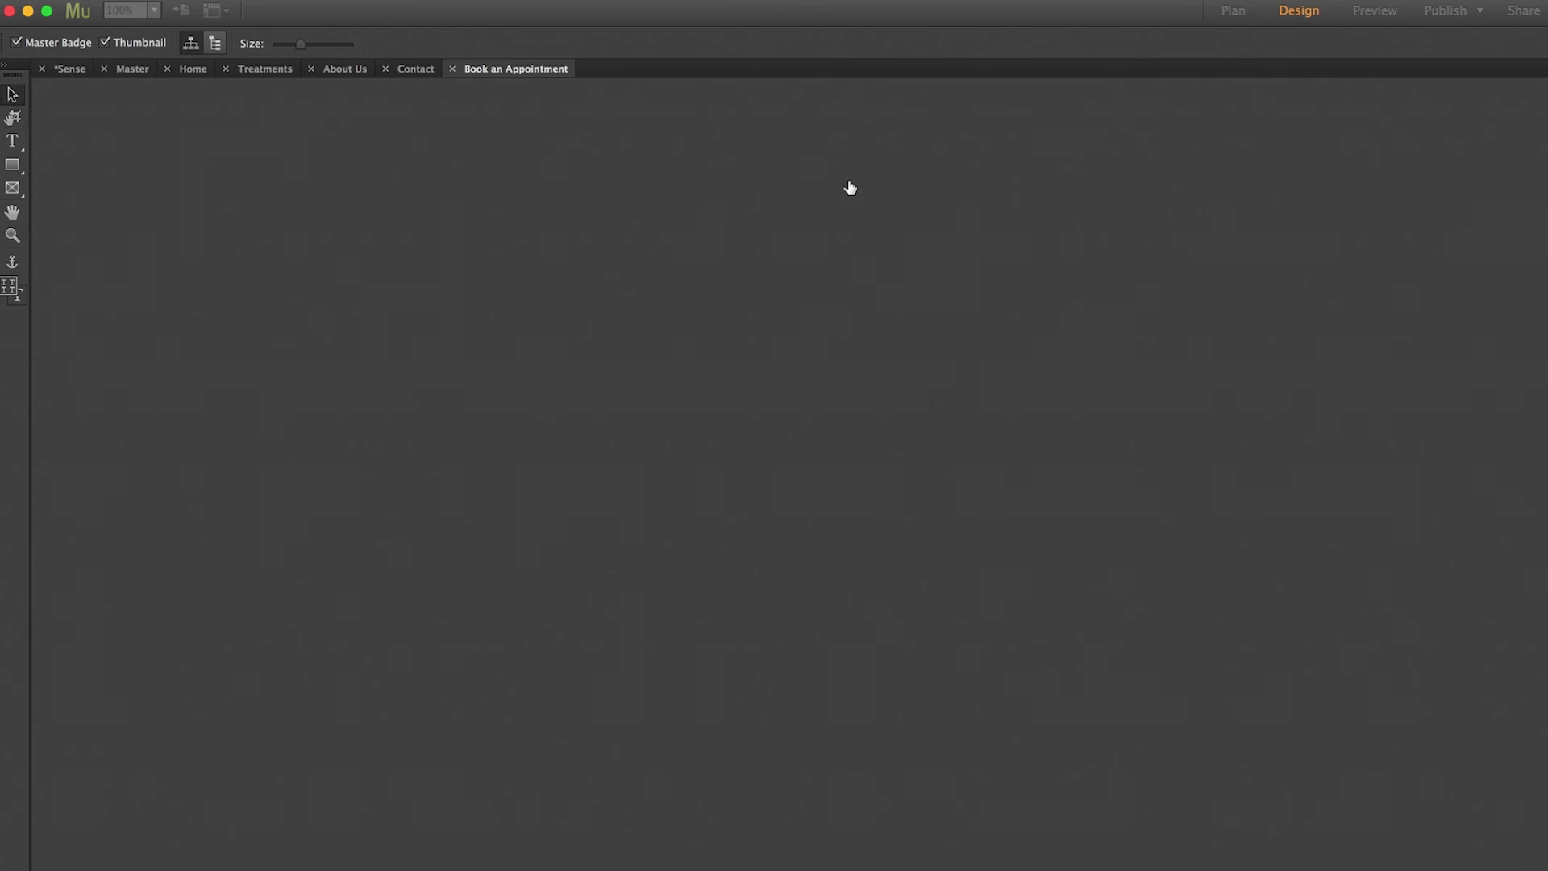
pyautogui.hscroll(3, 222, 529)
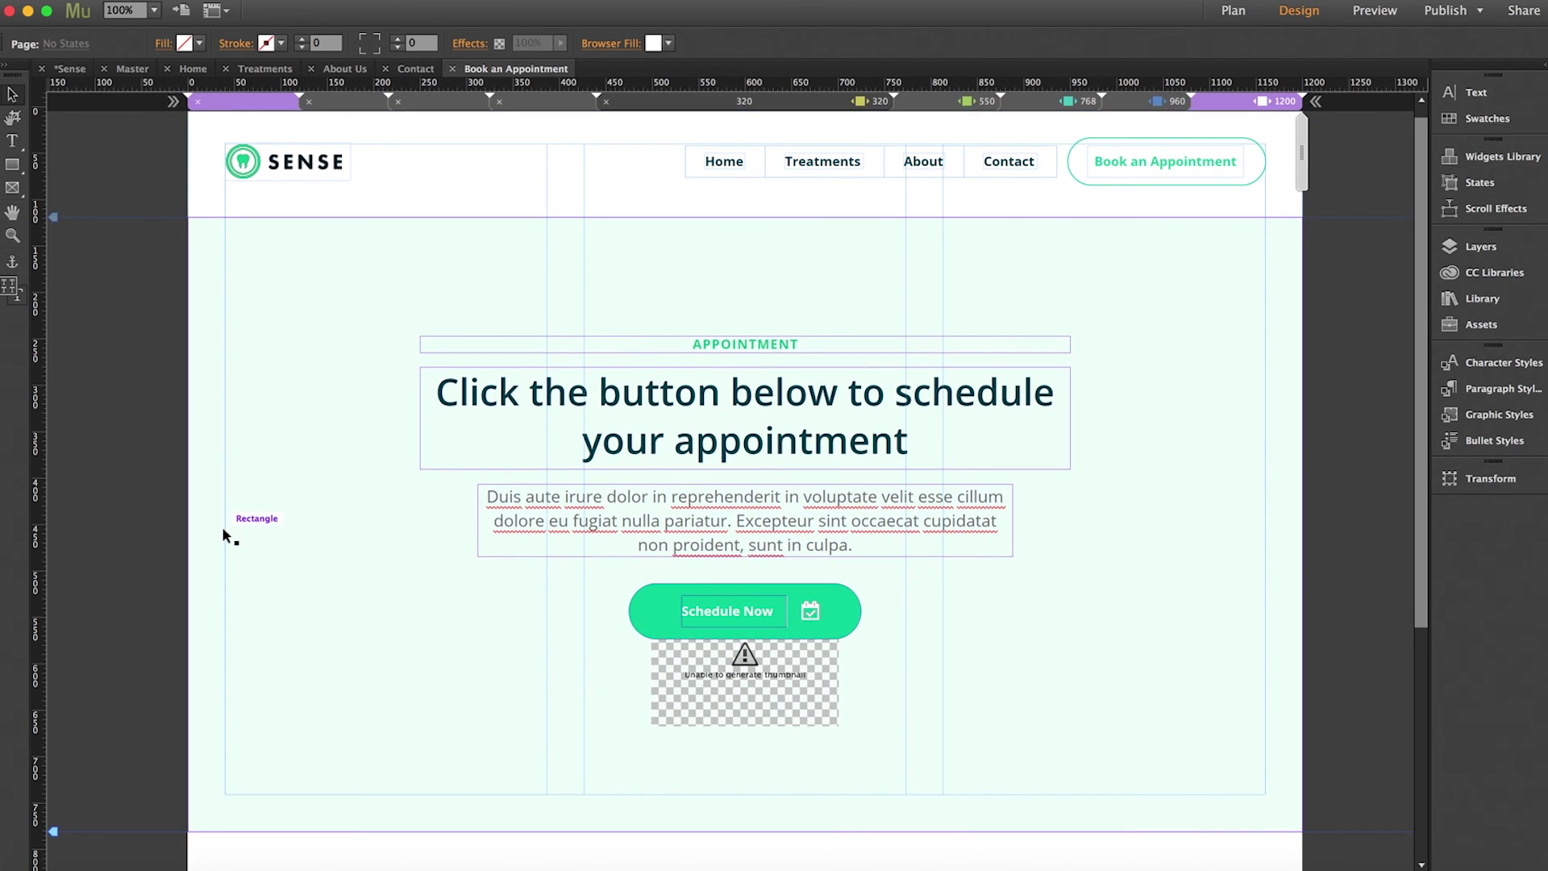
pyautogui.scroll(-2, 454, 665)
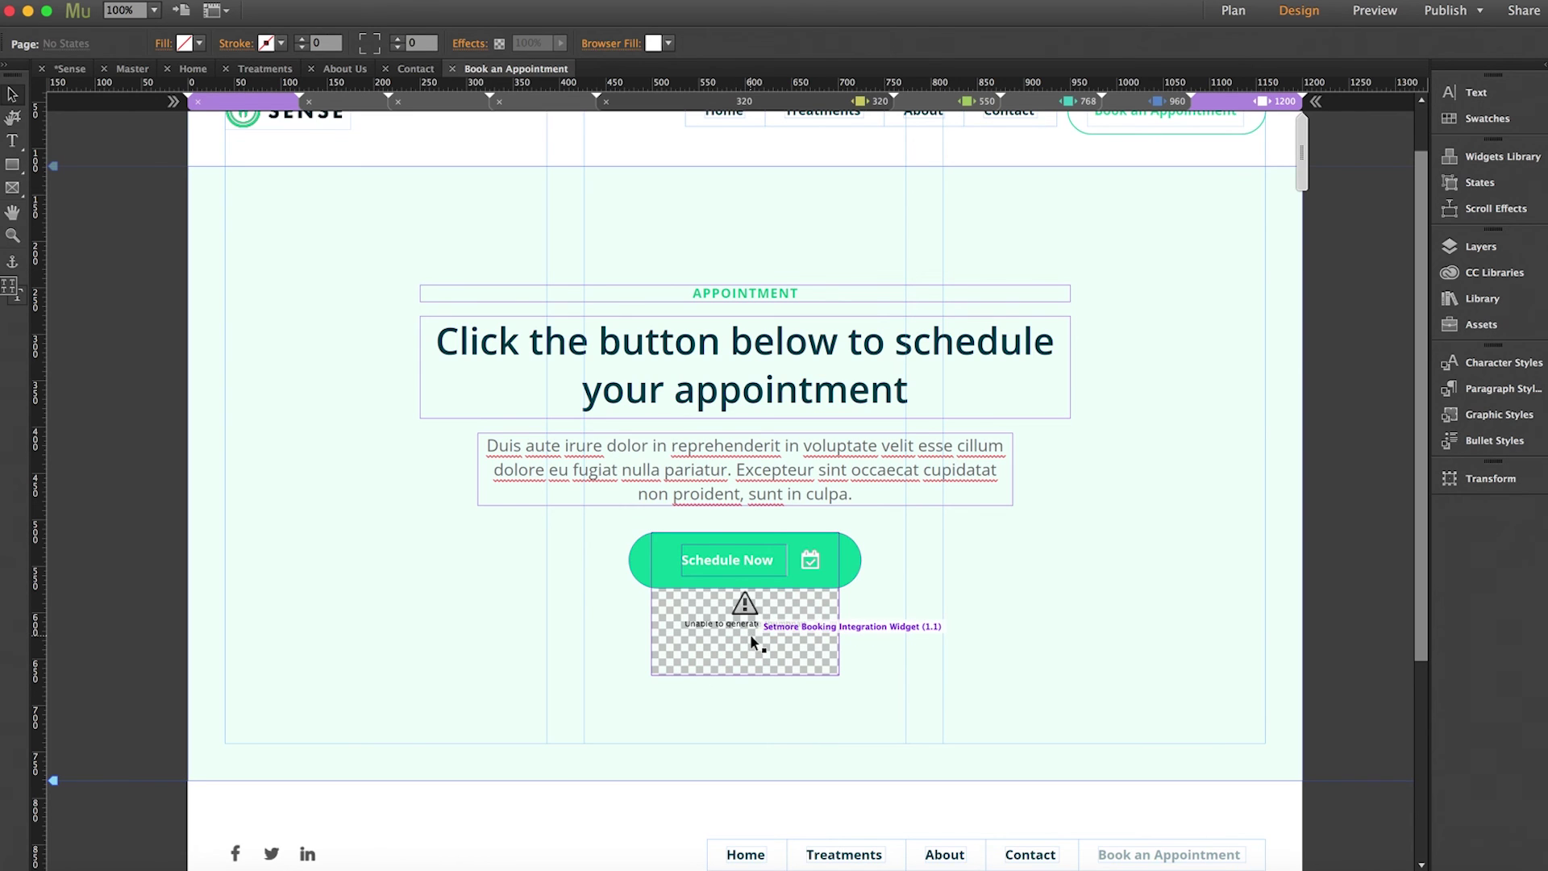
pyautogui.hscroll(3, 750, 634)
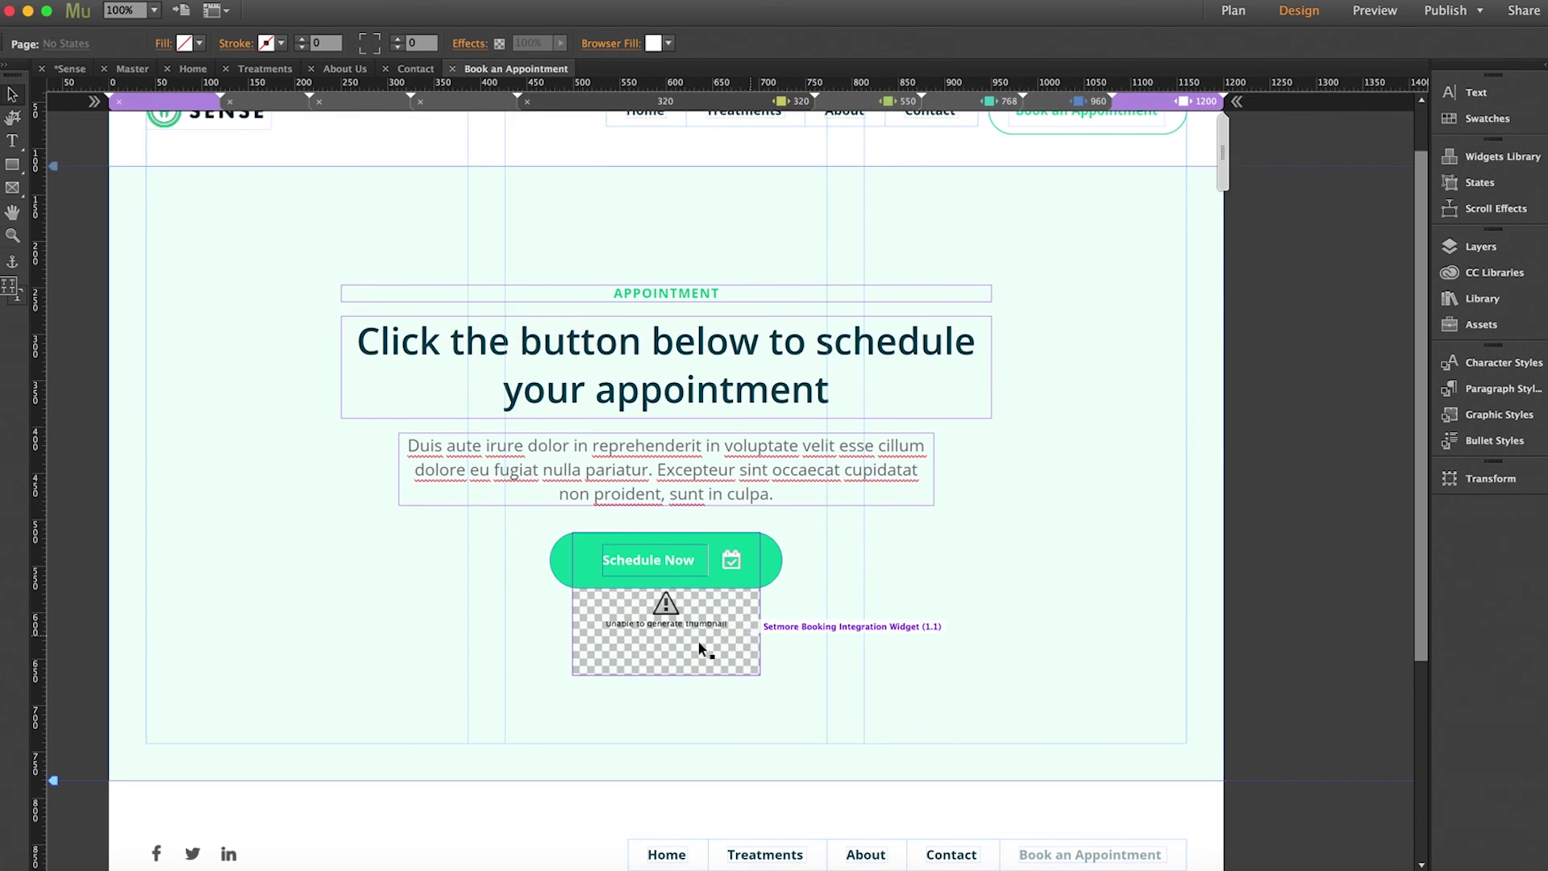
# Examine the Setmore Booking Integration Widget's options, highlighting part of its custom button graphic style name, then deselect the widget.
pyautogui.click(699, 642)
pyautogui.click(777, 531)
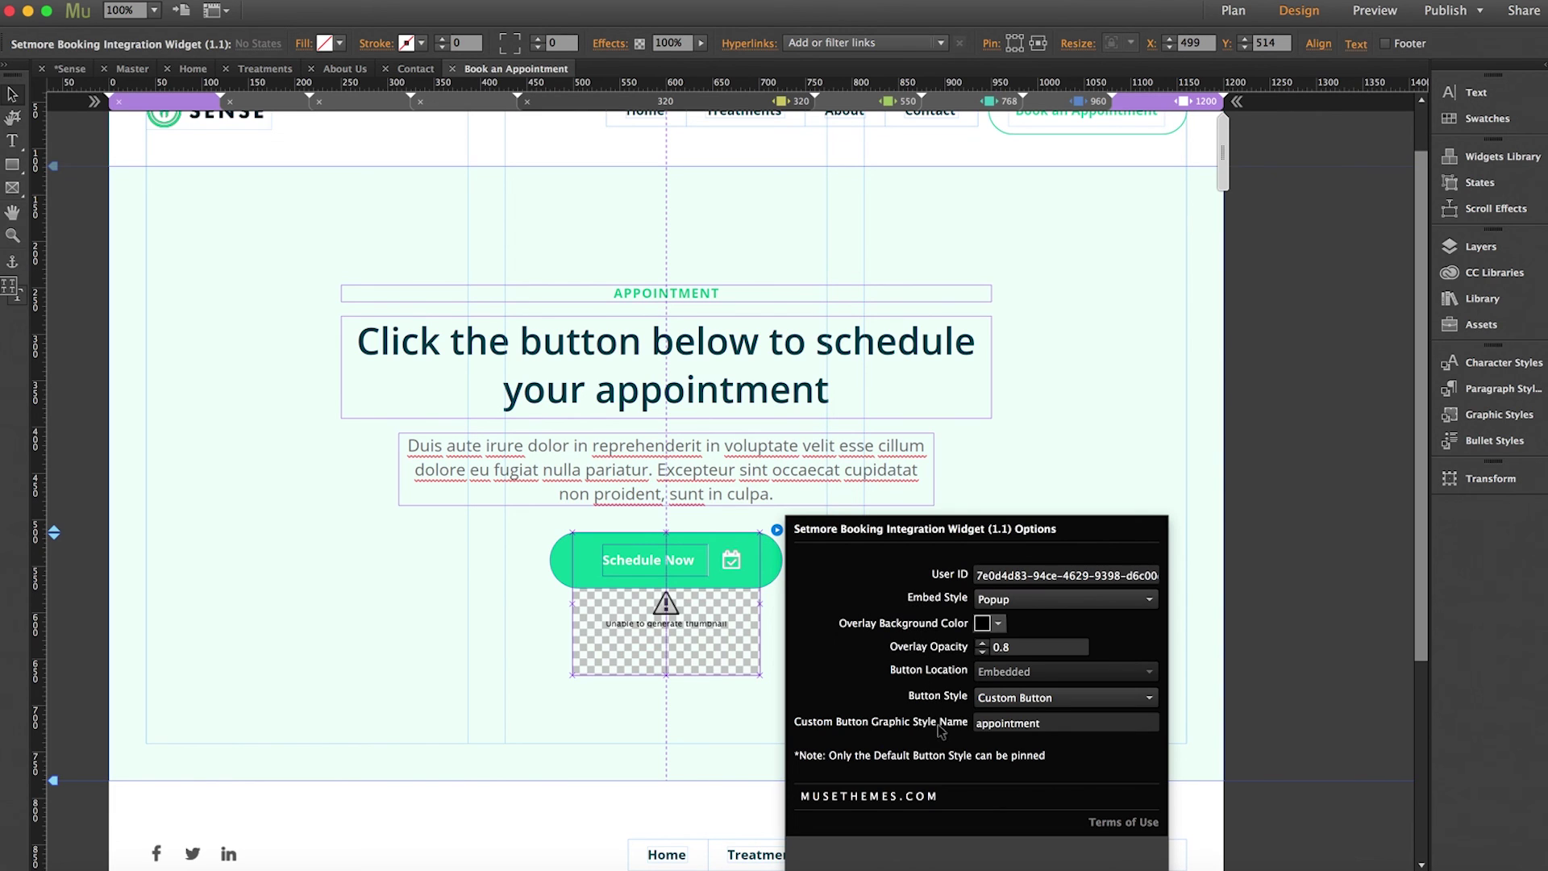
pyautogui.click(1018, 726)
pyautogui.moveTo(1015, 724); pyautogui.dragTo(1042, 724)
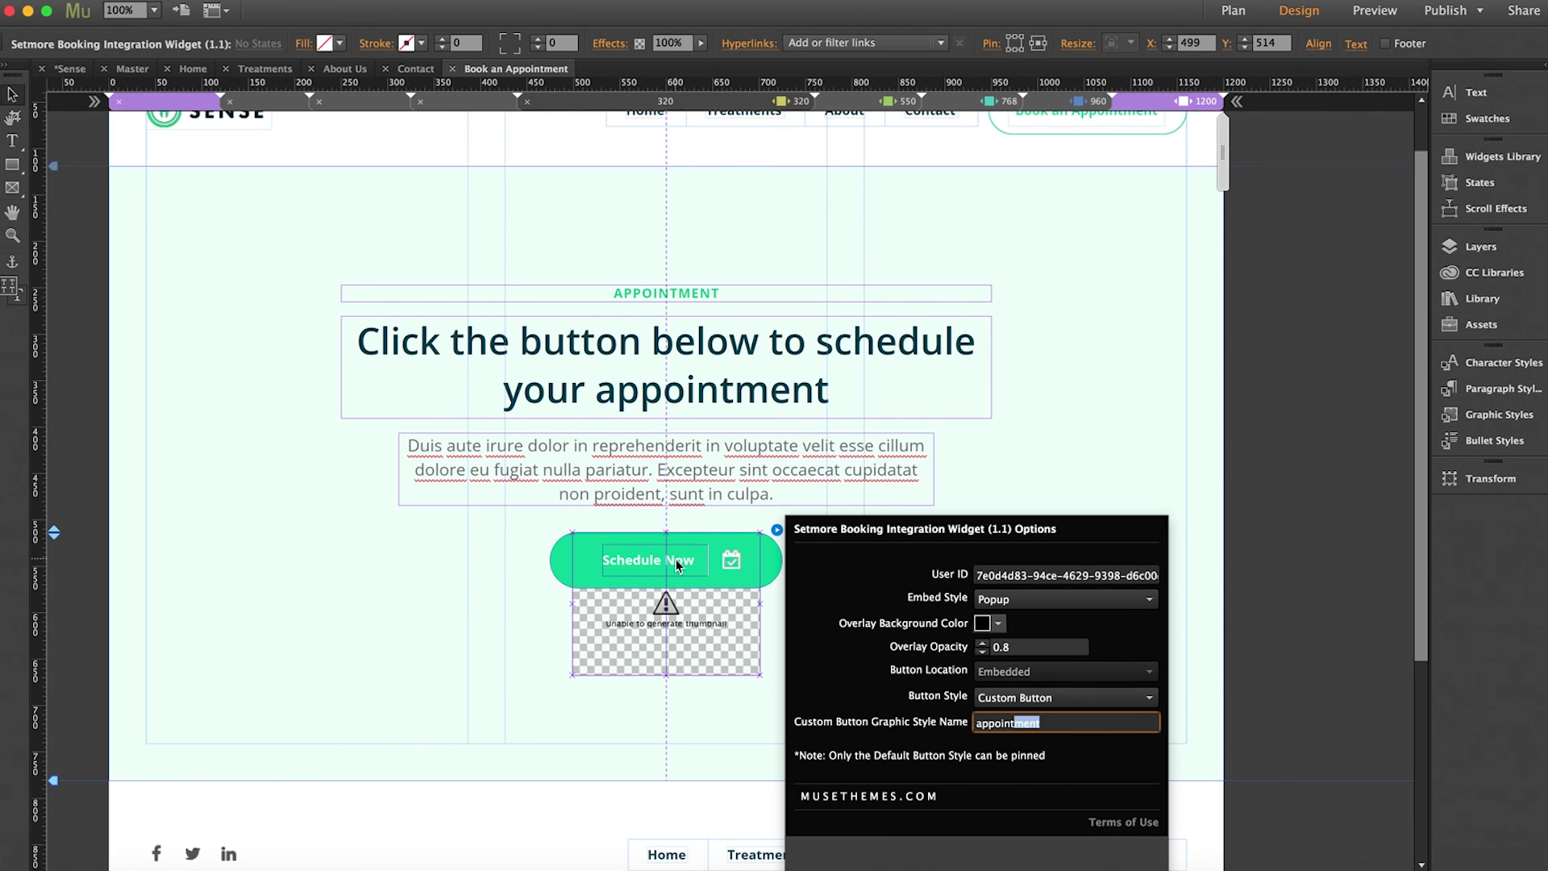
pyautogui.click(1288, 459)
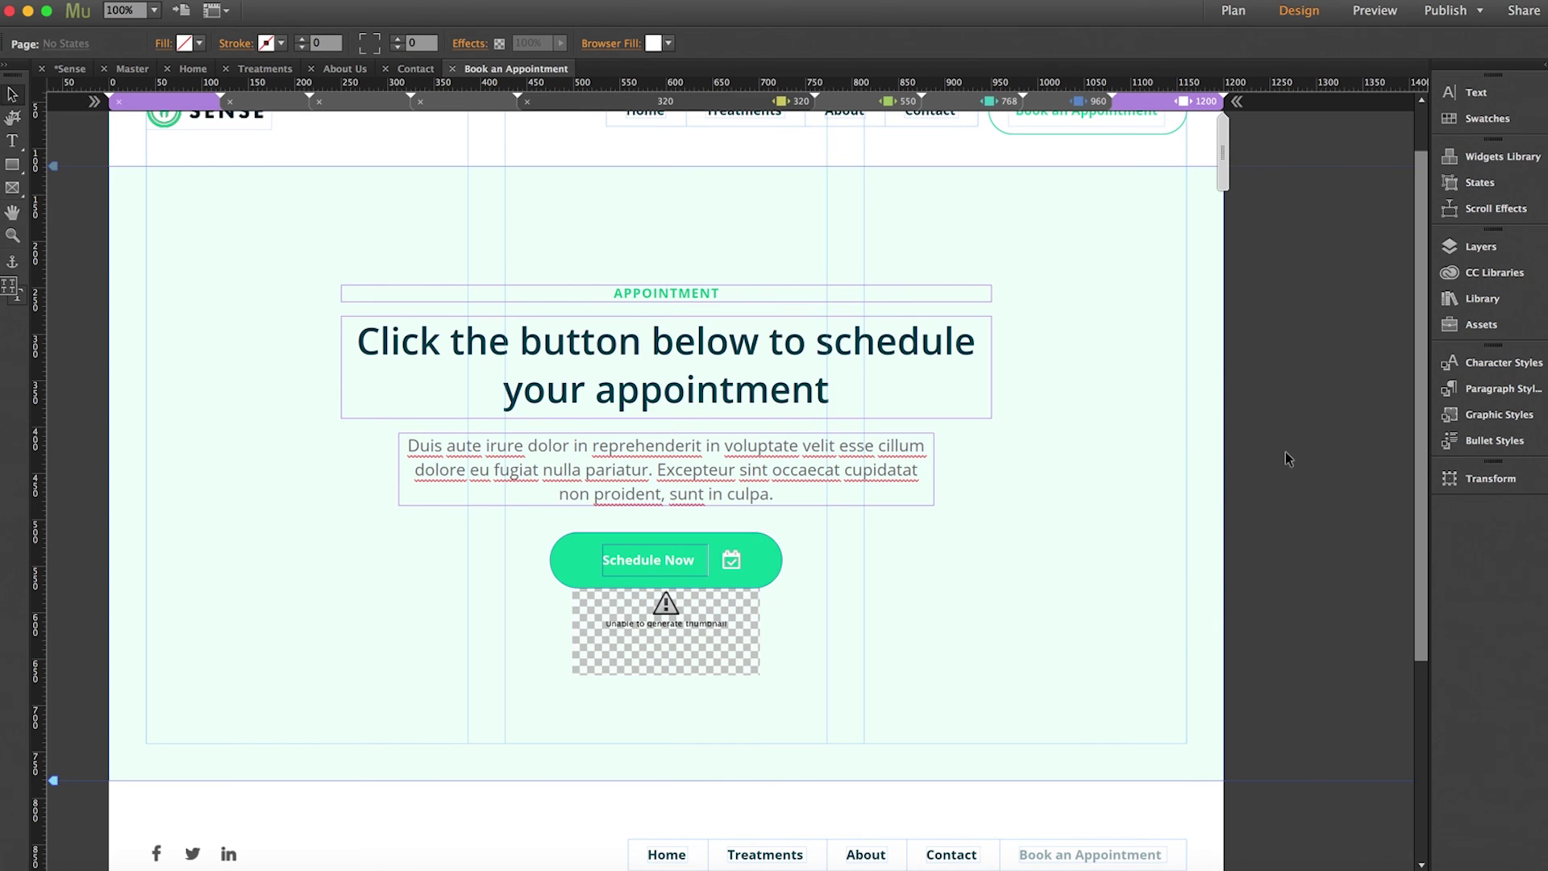
pyautogui.hscroll(-2, 1286, 458)
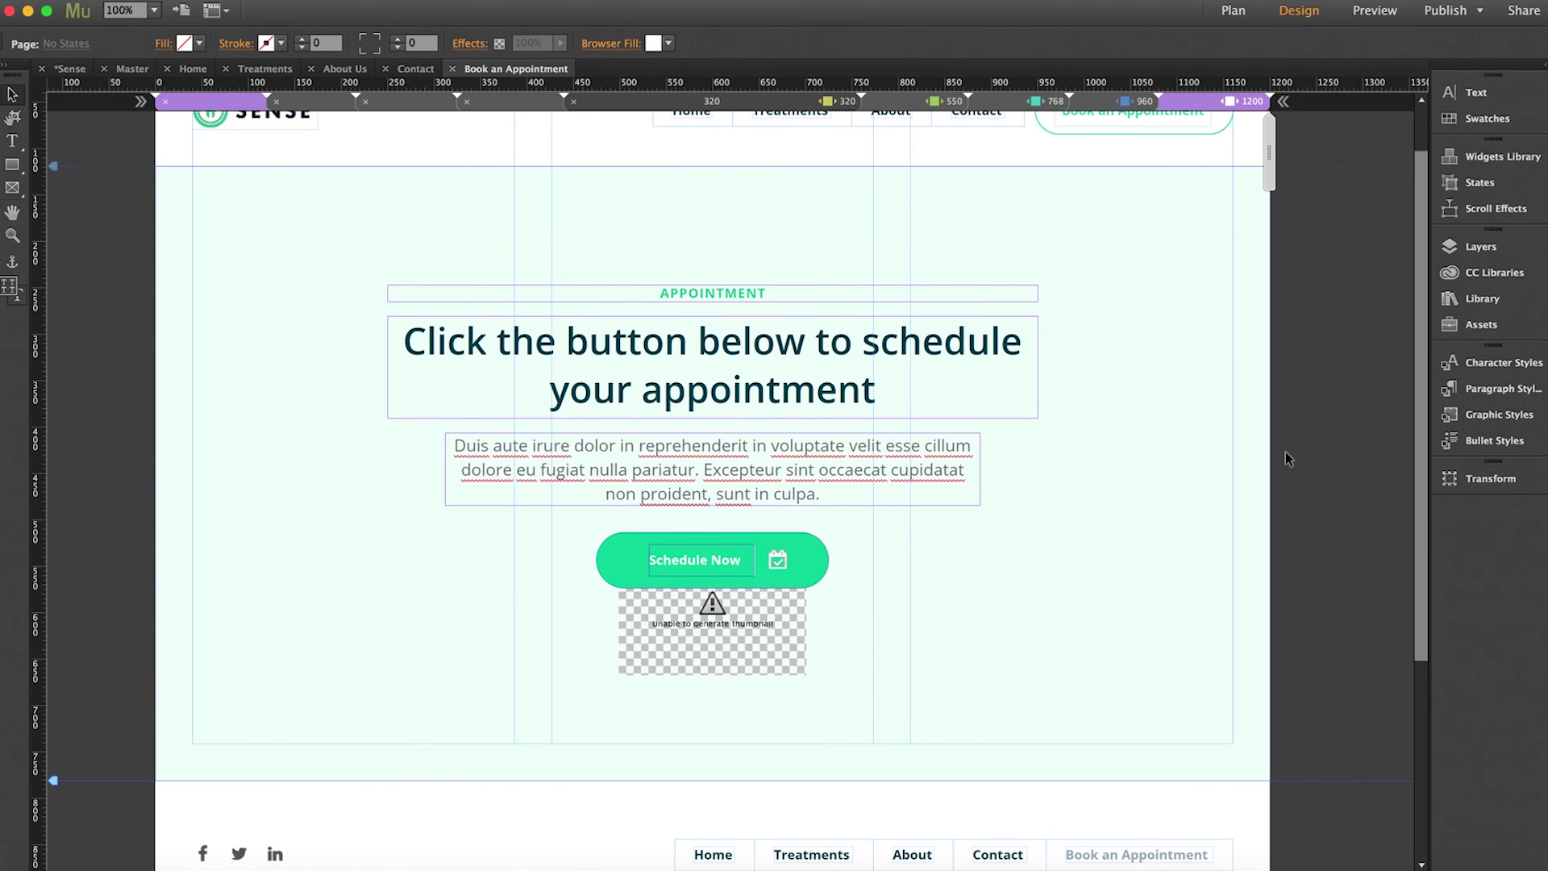